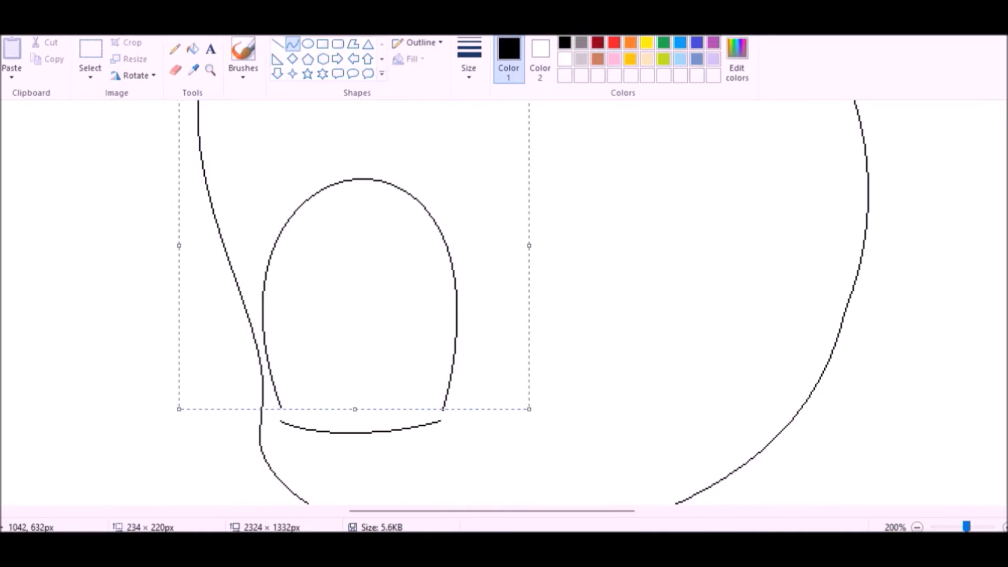
- Draw the left eye's arched outline above the lower lid with curves, about 229 × 243 px
{"action": "left_click_drag", "start_coordinate": [284, 409], "coordinate": [446, 408]}
{"action": "left_click_drag", "start_coordinate": [315, 404], "coordinate": [178, 137]}
{"action": "left_click_drag", "start_coordinate": [419, 315], "coordinate": [515, 105]}
{"action": "scroll", "coordinate": [333, 335], "scroll_direction": "up", "scroll_amount": 2}
{"action": "left_click_drag", "start_coordinate": [346, 167], "coordinate": [346, 144]}
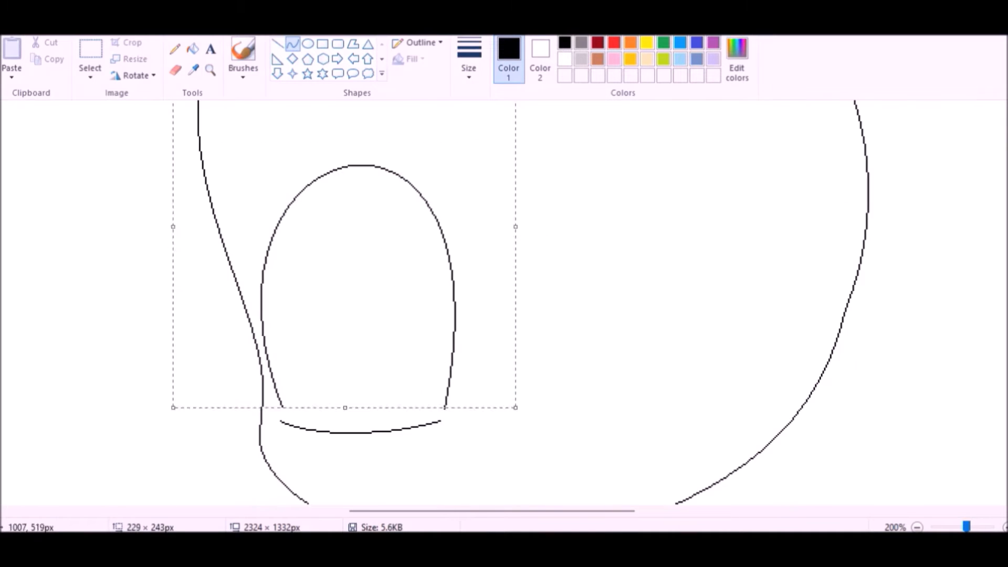
- Move the left eye's lower lid line slightly up and to the right, and trim the right end of the arched eye outline
{"action": "scroll", "coordinate": [333, 335], "scroll_direction": "up", "scroll_amount": 3}
{"action": "left_click", "coordinate": [90, 49]}
{"action": "left_click_drag", "start_coordinate": [151, 266], "coordinate": [593, 344]}
{"action": "left_click_drag", "start_coordinate": [507, 315], "coordinate": [518, 296]}
{"action": "left_click", "coordinate": [176, 70]}
{"action": "left_click_drag", "start_coordinate": [590, 232], "coordinate": [587, 245]}
{"action": "left_click", "coordinate": [91, 48]}
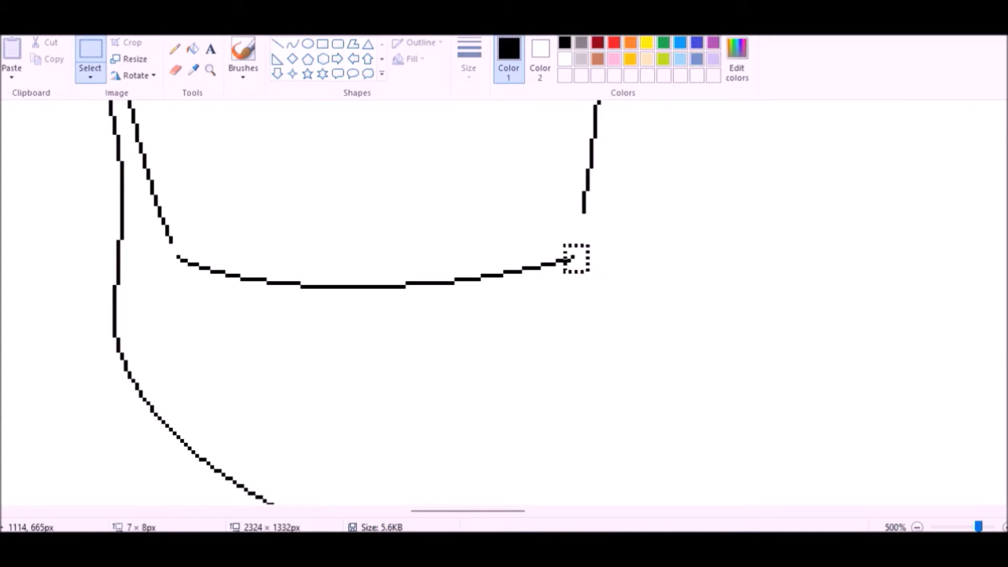
{"action": "scroll", "coordinate": [587, 245], "scroll_direction": "up", "scroll_amount": 3}
{"action": "left_click_drag", "start_coordinate": [611, 326], "coordinate": [612, 282]}
- Thicken the upper arc and outer side of the left eye's outline
{"action": "left_click", "coordinate": [459, 240]}
{"action": "scroll", "coordinate": [459, 240], "scroll_direction": "up", "scroll_amount": 3}
{"action": "scroll", "coordinate": [459, 240], "scroll_direction": "down", "scroll_amount": 3}
{"action": "scroll", "coordinate": [459, 240], "scroll_direction": "down", "scroll_amount": 2}
{"action": "left_click_drag", "start_coordinate": [34, 461], "coordinate": [452, 342]}
{"action": "scroll", "coordinate": [452, 341], "scroll_direction": "up", "scroll_amount": 2}
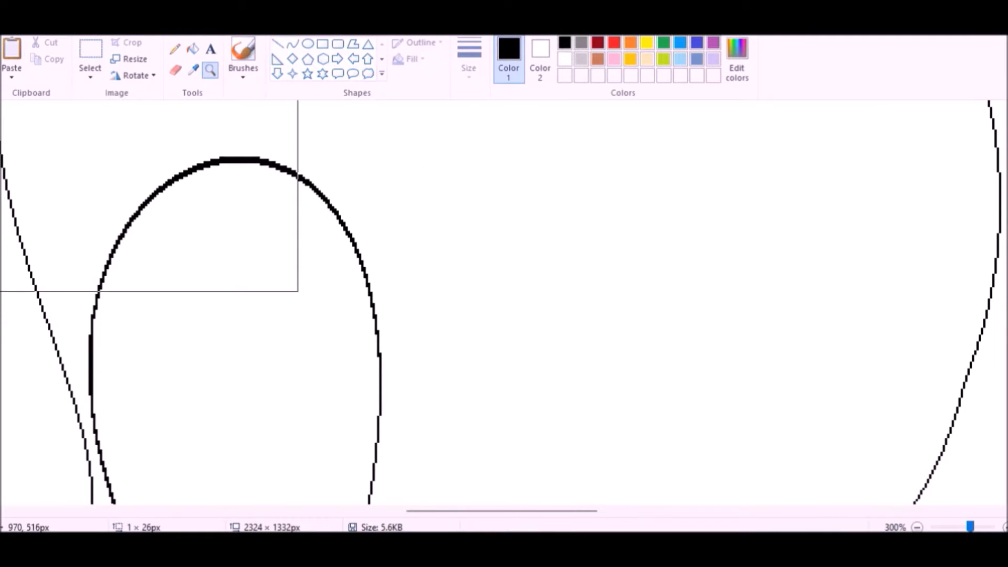
- Draw a curved, tapering eyelash at the top of the left eye and paste a copy for the next lash
{"action": "left_click", "coordinate": [268, 203]}
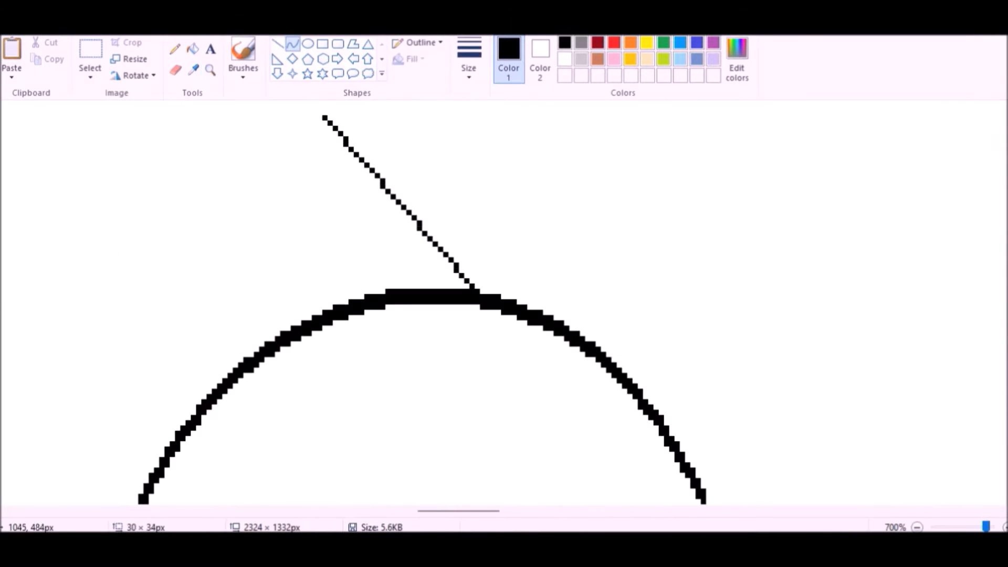
{"action": "mouse_move", "coordinate": [400, 202]}
{"action": "left_mouse_down"}
{"action": "mouse_move", "coordinate": [346, 251]}
{"action": "mouse_move", "coordinate": [383, 247]}
{"action": "left_mouse_up"}
{"action": "left_click_drag", "start_coordinate": [315, 113], "coordinate": [438, 287]}
{"action": "right_click", "coordinate": [412, 234]}
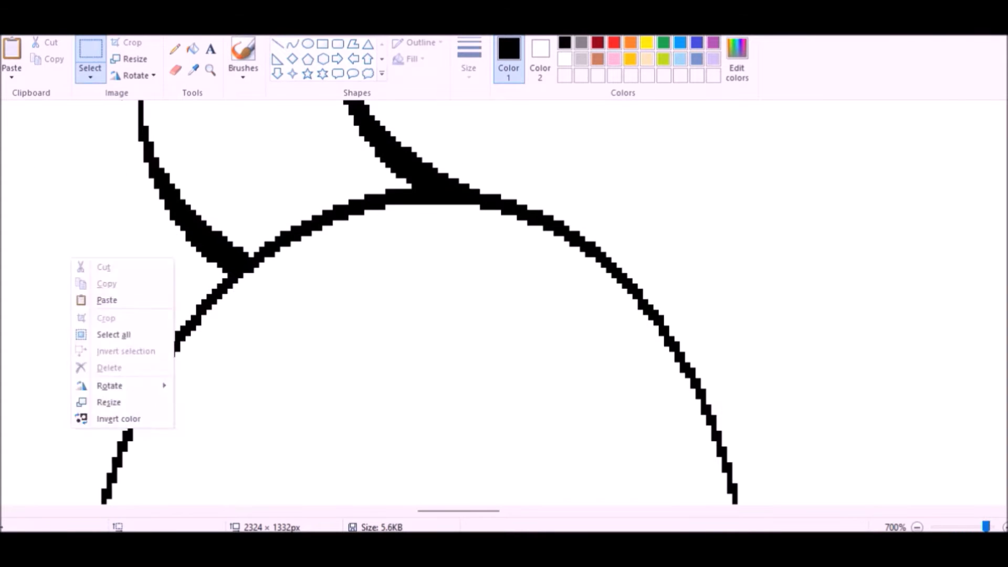
{"action": "left_click", "coordinate": [106, 299]}
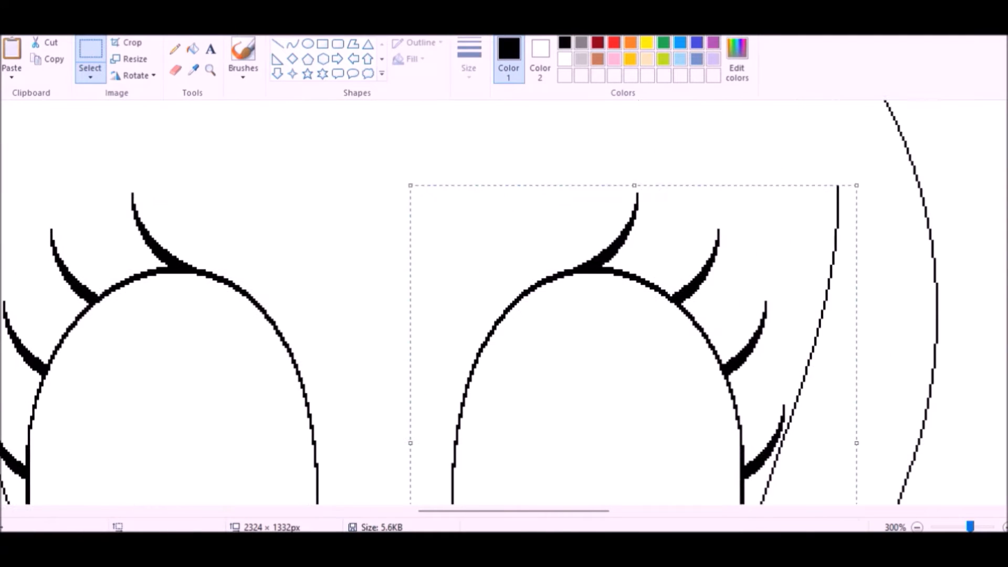
- Draw an S-shaped muzzle curve about 48 × 84 px from the left eye's inner side down past the lower lid
{"action": "scroll", "coordinate": [504, 302], "scroll_direction": "down", "scroll_amount": 3}
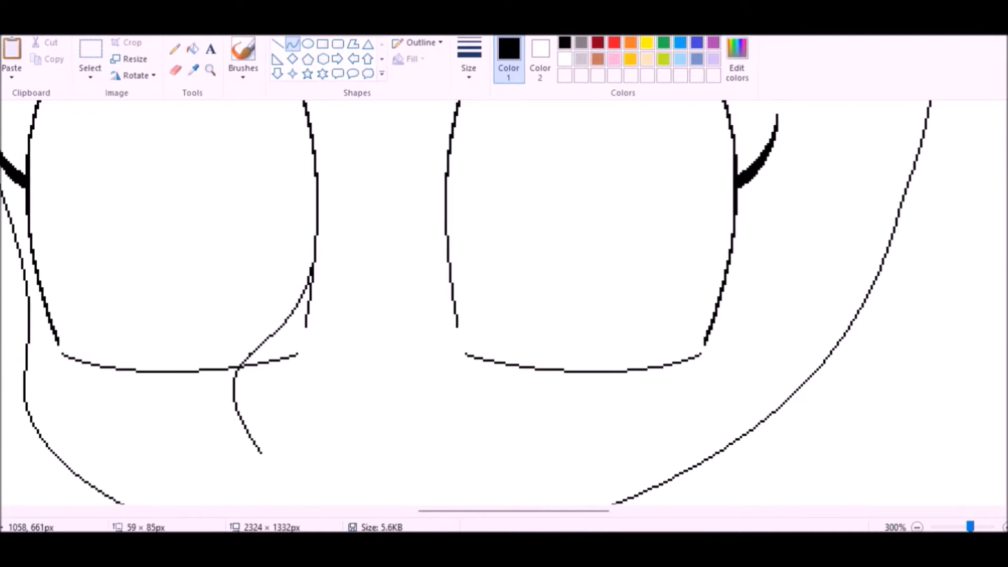
{"action": "left_click_drag", "start_coordinate": [235, 420], "coordinate": [235, 429]}
{"action": "scroll", "coordinate": [236, 420], "scroll_direction": "down", "scroll_amount": 2}
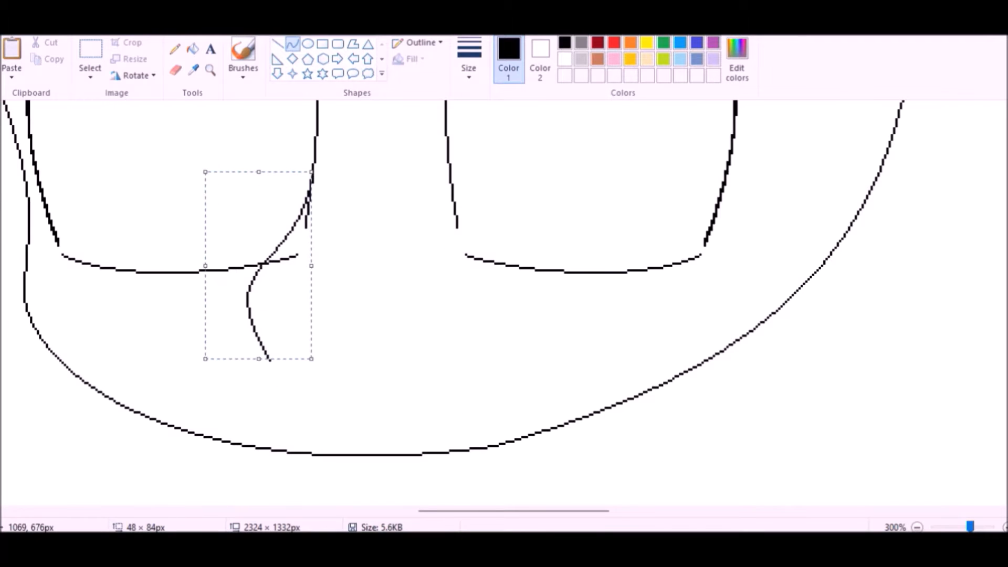
{"action": "left_click_drag", "start_coordinate": [258, 359], "coordinate": [258, 352]}
- Erase the left eye's outline and lower lid ends that extend beyond the muzzle curve
{"action": "left_click", "coordinate": [209, 70]}
{"action": "scroll", "coordinate": [504, 302], "scroll_direction": "up", "scroll_amount": 1}
{"action": "left_click", "coordinate": [288, 440]}
{"action": "left_click", "coordinate": [175, 48]}
{"action": "scroll", "coordinate": [246, 372], "scroll_direction": "up", "scroll_amount": 1}
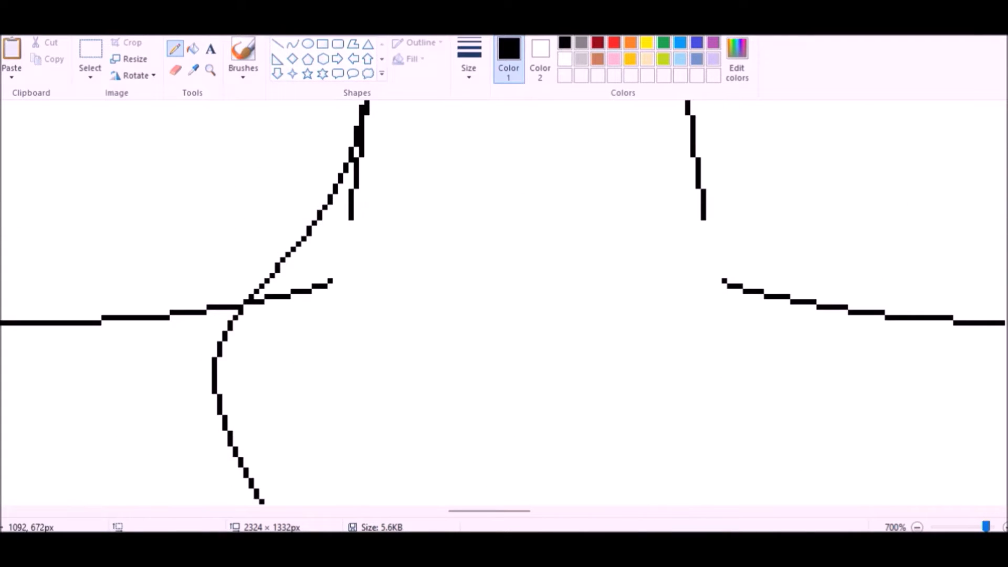
{"action": "scroll", "coordinate": [245, 315], "scroll_direction": "up", "scroll_amount": 1}
{"action": "left_click", "coordinate": [175, 70]}
{"action": "left_click_drag", "start_coordinate": [385, 252], "coordinate": [375, 299]}
- Move the lower part of the muzzle curve slightly upward
{"action": "scroll", "coordinate": [336, 315], "scroll_direction": "down", "scroll_amount": 2}
{"action": "left_click", "coordinate": [90, 49]}
{"action": "left_click_drag", "start_coordinate": [196, 226], "coordinate": [333, 445]}
{"action": "left_click_drag", "start_coordinate": [169, 236], "coordinate": [327, 440]}
{"action": "left_click_drag", "start_coordinate": [248, 338], "coordinate": [248, 327]}
- Draw a small flat oval for the nose beside the muzzle curve
{"action": "left_click", "coordinate": [307, 44]}
{"action": "left_click_drag", "start_coordinate": [269, 225], "coordinate": [445, 291]}
{"action": "left_click_drag", "start_coordinate": [375, 262], "coordinate": [435, 262]}
- Flip the nose oval's top arc vertically and move it down to form a dip in the upper edge
{"action": "left_click", "coordinate": [89, 49]}
{"action": "left_click_drag", "start_coordinate": [359, 241], "coordinate": [474, 204]}
{"action": "right_click", "coordinate": [450, 222]}
{"action": "left_click", "coordinate": [593, 394]}
{"action": "left_click_drag", "start_coordinate": [417, 223], "coordinate": [416, 249]}
{"action": "left_click", "coordinate": [403, 291]}
- Nudge the nose's flipped upper edge down and touch up its joining pixels with the Pencil tool
{"action": "left_click_drag", "start_coordinate": [349, 236], "coordinate": [490, 257]}
{"action": "left_click_drag", "start_coordinate": [416, 246], "coordinate": [416, 251]}
{"action": "left_click", "coordinate": [570, 302]}
{"action": "left_click", "coordinate": [174, 49]}
{"action": "left_click", "coordinate": [345, 244]}
{"action": "right_click", "coordinate": [346, 239]}
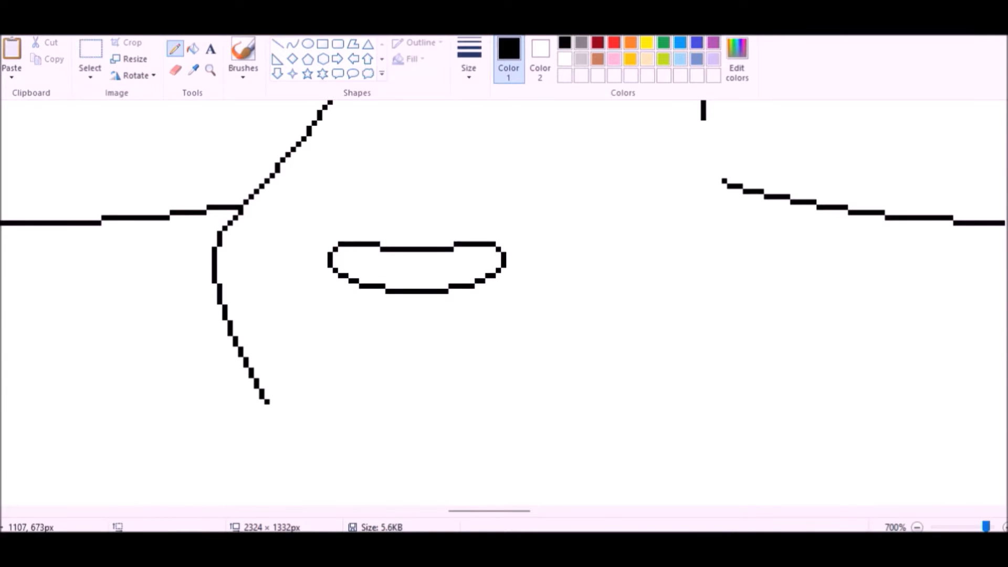
- Copy the left half of the nose, paste it and flip the copy horizontally
{"action": "left_click", "coordinate": [90, 49]}
{"action": "left_click_drag", "start_coordinate": [301, 204], "coordinate": [421, 341]}
{"action": "right_click", "coordinate": [397, 268]}
{"action": "left_click", "coordinate": [420, 295]}
{"action": "key", "text": "ctrl+v"}
{"action": "right_click", "coordinate": [90, 195]}
{"action": "left_click", "coordinate": [236, 396]}
- Join the mirrored half to the nose's right side and move the whole nose slightly left and up
{"action": "left_click_drag", "start_coordinate": [73, 168], "coordinate": [483, 272]}
{"action": "left_click_drag", "start_coordinate": [327, 294], "coordinate": [343, 299]}
{"action": "left_click_drag", "start_coordinate": [320, 263], "coordinate": [331, 263]}
{"action": "left_click_drag", "start_coordinate": [317, 219], "coordinate": [559, 341]}
{"action": "left_click_drag", "start_coordinate": [417, 278], "coordinate": [391, 273]}
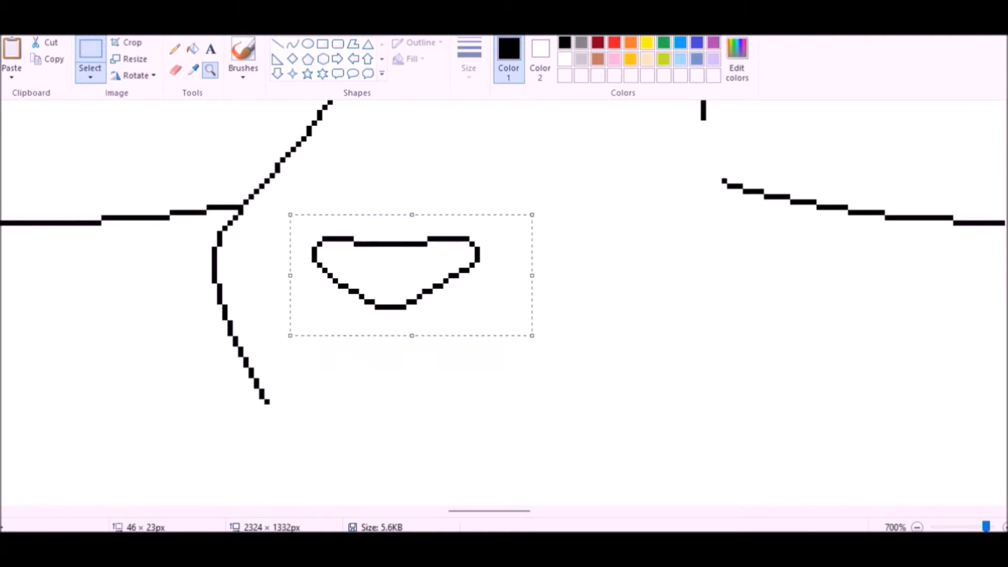
- Draw a small wavy mouth below the nose with curves, giving it a central peak and an upturned right corner
{"action": "left_click", "coordinate": [210, 70]}
{"action": "right_click", "coordinate": [337, 231]}
{"action": "left_click", "coordinate": [175, 70]}
{"action": "mouse_move", "coordinate": [252, 344]}
{"action": "left_mouse_down"}
{"action": "mouse_move", "coordinate": [247, 320]}
{"action": "mouse_move", "coordinate": [513, 314]}
{"action": "left_mouse_up"}
{"action": "left_click", "coordinate": [292, 43]}
{"action": "left_click_drag", "start_coordinate": [367, 329], "coordinate": [336, 298]}
{"action": "left_click_drag", "start_coordinate": [472, 320], "coordinate": [504, 366]}
{"action": "scroll", "coordinate": [505, 366], "scroll_direction": "down", "scroll_amount": 1}
{"action": "left_click_drag", "start_coordinate": [334, 246], "coordinate": [352, 250]}
{"action": "scroll", "coordinate": [352, 251], "scroll_direction": "up", "scroll_amount": 1}
{"action": "left_click_drag", "start_coordinate": [511, 332], "coordinate": [482, 332]}
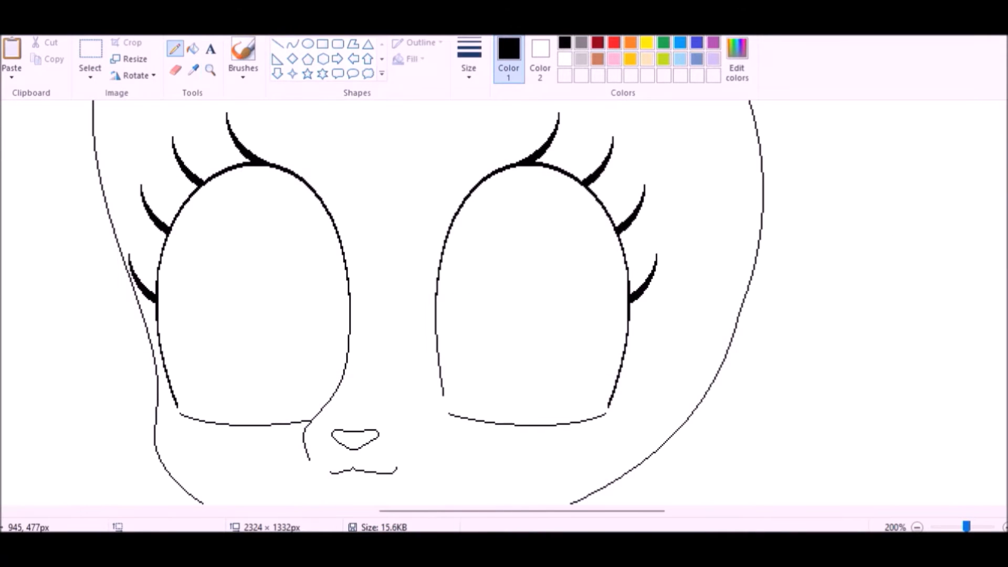
- Redraw the upper left side of the head outline as a smooth curve passing outside the left eye's lashes
{"action": "scroll", "coordinate": [504, 302], "scroll_direction": "up", "scroll_amount": 5}
{"action": "left_click_drag", "start_coordinate": [430, 307], "coordinate": [446, 338]}
{"action": "left_click", "coordinate": [90, 75]}
{"action": "left_click", "coordinate": [131, 214]}
{"action": "left_click", "coordinate": [210, 70]}
{"action": "left_click", "coordinate": [283, 266]}
{"action": "left_click", "coordinate": [174, 69]}
{"action": "left_click", "coordinate": [293, 44]}
{"action": "mouse_move", "coordinate": [290, 132]}
{"action": "left_mouse_down"}
{"action": "mouse_move", "coordinate": [250, 412]}
{"action": "mouse_move", "coordinate": [259, 431]}
{"action": "left_mouse_up"}
{"action": "left_click_drag", "start_coordinate": [286, 210], "coordinate": [246, 204]}
{"action": "left_click_drag", "start_coordinate": [252, 336], "coordinate": [223, 336]}
{"action": "left_click_drag", "start_coordinate": [257, 287], "coordinate": [209, 278]}
{"action": "key", "text": "ctrl+z"}
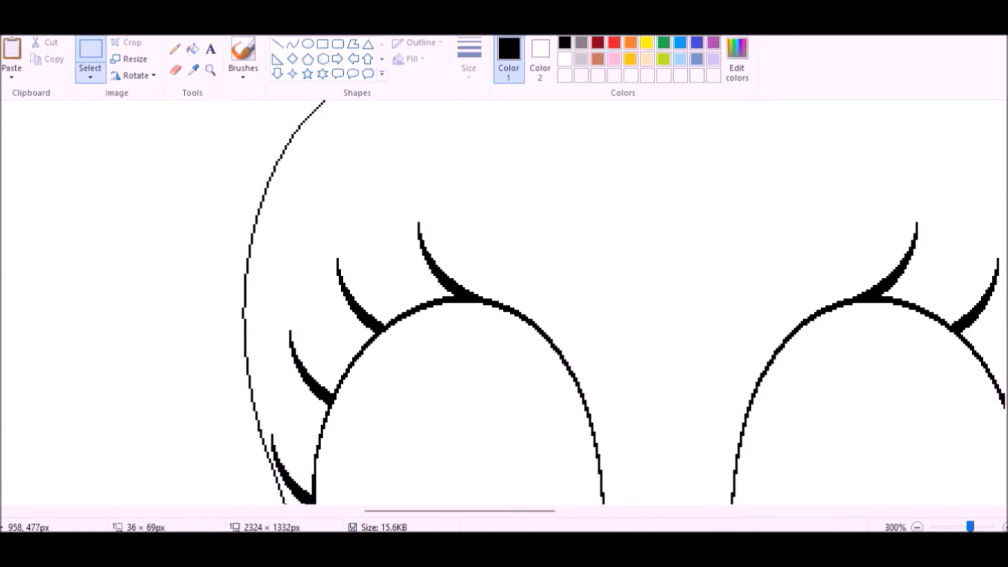
- Erase the head outline beside the left eye and draw a new curve in its place
{"action": "left_click", "coordinate": [90, 75]}
{"action": "left_click", "coordinate": [175, 49]}
{"action": "scroll", "coordinate": [504, 302], "scroll_direction": "down", "scroll_amount": 2}
{"action": "left_click", "coordinate": [210, 70]}
{"action": "left_click", "coordinate": [466, 295]}
{"action": "left_click", "coordinate": [175, 69]}
{"action": "left_click_drag", "start_coordinate": [505, 165], "coordinate": [517, 501]}
{"action": "left_click", "coordinate": [467, 71]}
{"action": "left_click", "coordinate": [293, 43]}
{"action": "mouse_move", "coordinate": [513, 260]}
{"action": "left_mouse_down"}
{"action": "mouse_move", "coordinate": [513, 367]}
{"action": "mouse_move", "coordinate": [484, 503]}
{"action": "left_mouse_up"}
- Cut a small piece of the redrawn outline on the left side of the head
{"action": "left_click", "coordinate": [210, 70]}
{"action": "right_click", "coordinate": [237, 306]}
{"action": "left_click", "coordinate": [456, 255]}
{"action": "left_click", "coordinate": [457, 255]}
{"action": "right_click", "coordinate": [491, 366]}
{"action": "left_click", "coordinate": [445, 320]}
{"action": "left_click", "coordinate": [90, 74]}
{"action": "left_click", "coordinate": [138, 127]}
{"action": "left_click_drag", "start_coordinate": [153, 164], "coordinate": [203, 202]}
{"action": "right_click", "coordinate": [202, 202]}
{"action": "left_click", "coordinate": [231, 209]}
- Paste the cut outline piece and move it into place along the left side of the head
{"action": "left_click", "coordinate": [90, 74]}
{"action": "left_click", "coordinate": [142, 212]}
{"action": "right_click", "coordinate": [97, 184]}
{"action": "left_click", "coordinate": [132, 224]}
{"action": "left_click_drag", "start_coordinate": [133, 224], "coordinate": [213, 244]}
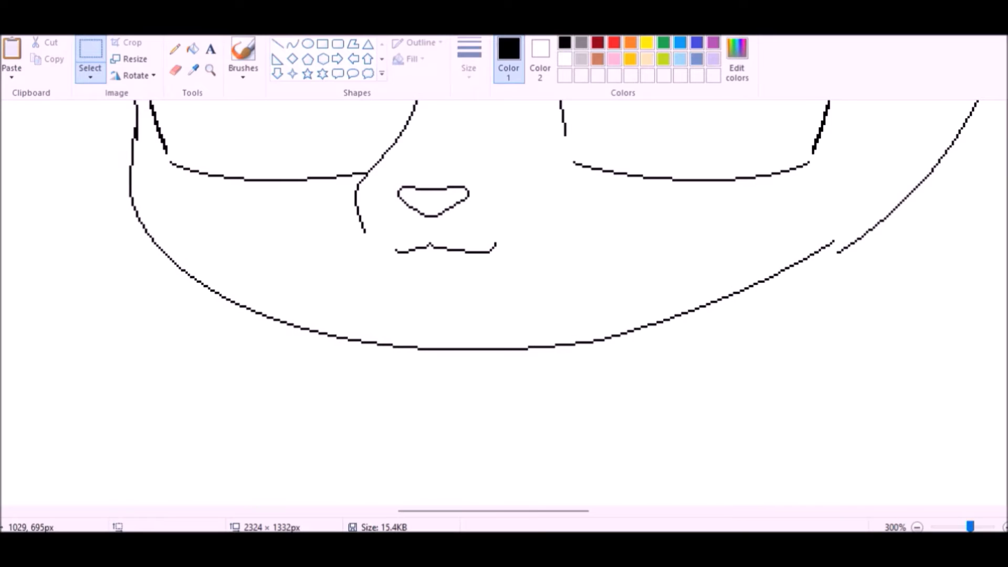
- Move the chin curve upward and adjust the small join with the left cheek line
{"action": "scroll", "coordinate": [386, 369], "scroll_direction": "up", "scroll_amount": 2}
{"action": "left_click_drag", "start_coordinate": [387, 390], "coordinate": [386, 370]}
{"action": "left_click", "coordinate": [174, 49]}
{"action": "left_click", "coordinate": [90, 48]}
{"action": "left_click_drag", "start_coordinate": [118, 236], "coordinate": [146, 267]}
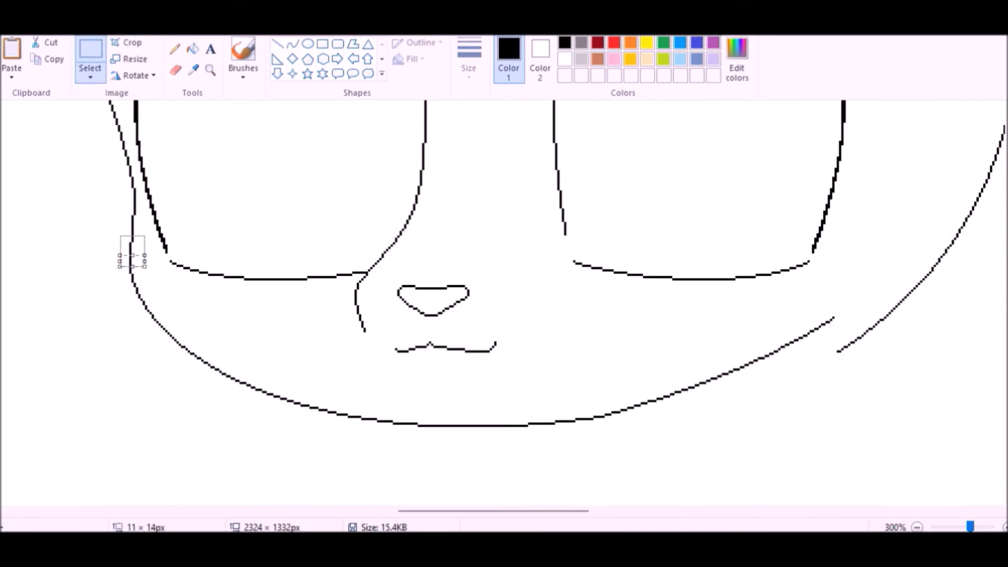
{"action": "left_click", "coordinate": [90, 73]}
{"action": "left_click", "coordinate": [283, 126]}
- Erase the loose end of the chin line and draw a curve linking the chin to the right cheek
{"action": "left_click", "coordinate": [175, 70]}
{"action": "left_click_drag", "start_coordinate": [832, 318], "coordinate": [832, 379]}
{"action": "left_click", "coordinate": [292, 43]}
{"action": "left_click_drag", "start_coordinate": [530, 424], "coordinate": [951, 247]}
{"action": "left_click_drag", "start_coordinate": [741, 336], "coordinate": [803, 385]}
- Draw the right ear with a large rounded curve about 249 × 354 px and a short curve from the top of the head
{"action": "scroll", "coordinate": [372, 305], "scroll_direction": "up", "scroll_amount": 3}
{"action": "left_click", "coordinate": [210, 70]}
{"action": "right_click", "coordinate": [237, 294]}
{"action": "right_click", "coordinate": [238, 295]}
{"action": "scroll", "coordinate": [238, 294], "scroll_direction": "up", "scroll_amount": 2}
{"action": "left_click", "coordinate": [292, 43]}
{"action": "left_click_drag", "start_coordinate": [253, 242], "coordinate": [325, 204]}
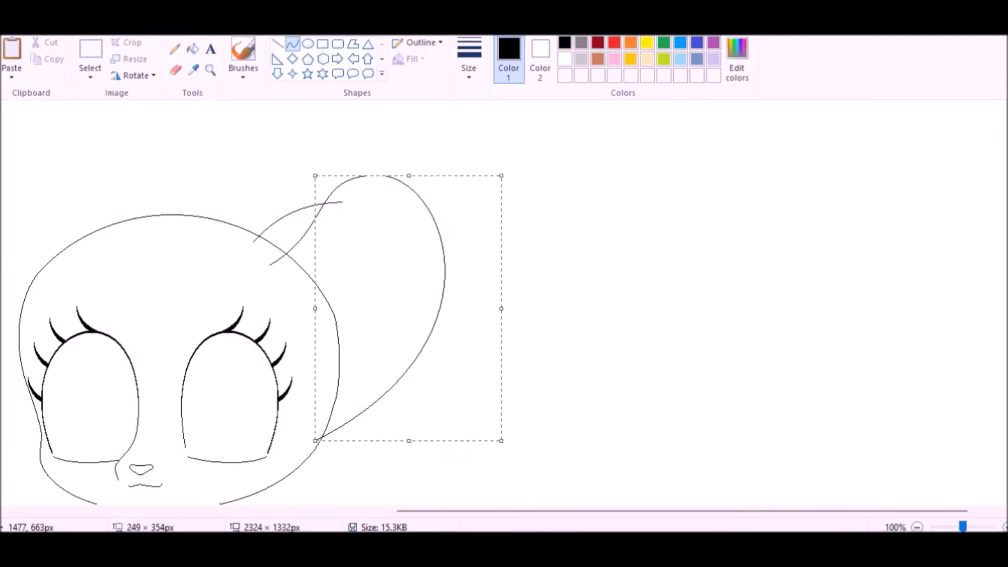
- Erase the overlapping curve ends and the piece of head outline at the right ear's upper base
{"action": "left_click", "coordinate": [210, 70]}
{"action": "left_click", "coordinate": [287, 253]}
{"action": "left_click", "coordinate": [287, 253]}
{"action": "left_click", "coordinate": [287, 253]}
{"action": "left_click", "coordinate": [175, 69]}
{"action": "left_click_drag", "start_coordinate": [229, 289], "coordinate": [380, 149]}
{"action": "scroll", "coordinate": [380, 149], "scroll_direction": "up", "scroll_amount": 1}
{"action": "left_click_drag", "start_coordinate": [447, 173], "coordinate": [501, 152]}
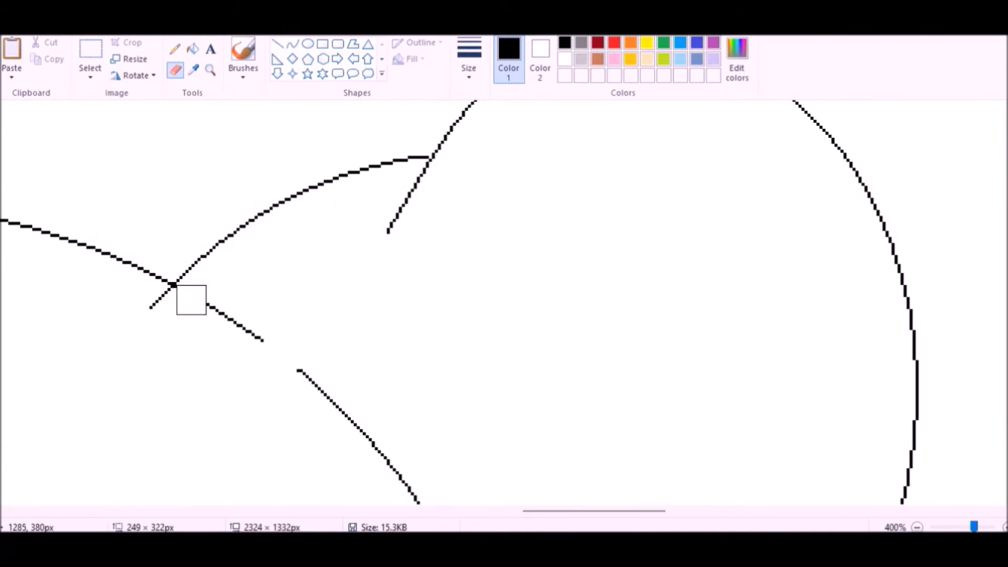
- Erase the right side of the head outline where it runs inside the ear
{"action": "left_click", "coordinate": [175, 69]}
{"action": "scroll", "coordinate": [420, 310], "scroll_direction": "down", "scroll_amount": 5}
{"action": "mouse_move", "coordinate": [419, 104]}
{"action": "left_mouse_down"}
{"action": "mouse_move", "coordinate": [492, 252]}
{"action": "mouse_move", "coordinate": [465, 472]}
{"action": "left_mouse_up"}
{"action": "scroll", "coordinate": [465, 314], "scroll_direction": "up", "scroll_amount": 2}
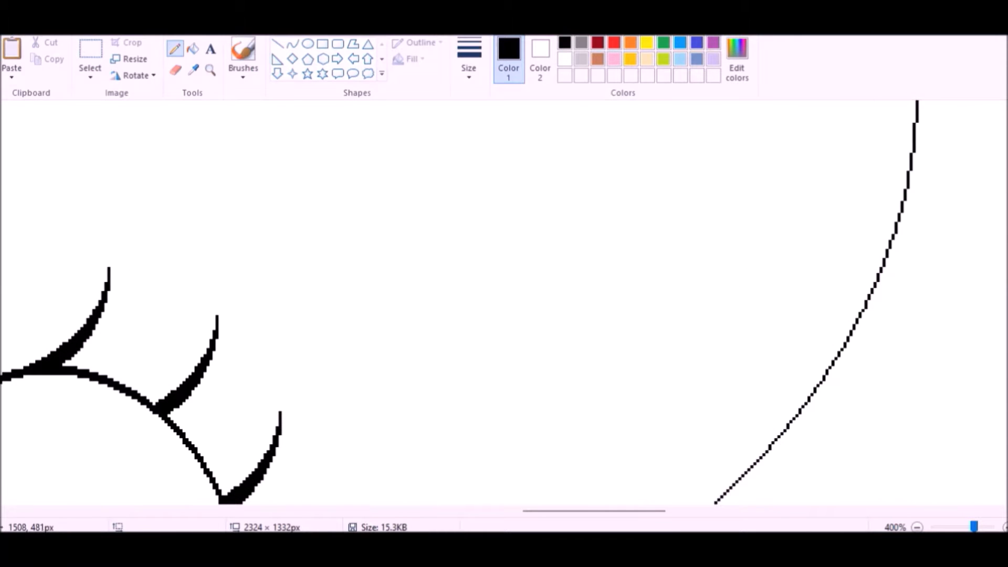
- Draw the inner ear outline inside the right ear with the Curve tool
{"action": "scroll", "coordinate": [504, 303], "scroll_direction": "down", "scroll_amount": 2}
{"action": "scroll", "coordinate": [157, 262], "scroll_direction": "up", "scroll_amount": 1}
{"action": "left_click", "coordinate": [293, 43]}
{"action": "left_click_drag", "start_coordinate": [529, 417], "coordinate": [652, 101]}
{"action": "mouse_move", "coordinate": [590, 258]}
{"action": "left_mouse_down"}
{"action": "mouse_move", "coordinate": [525, 262]}
{"action": "mouse_move", "coordinate": [629, 236]}
{"action": "left_mouse_up"}
{"action": "scroll", "coordinate": [556, 273], "scroll_direction": "up", "scroll_amount": 2}
{"action": "scroll", "coordinate": [556, 273], "scroll_direction": "down", "scroll_amount": 2}
{"action": "scroll", "coordinate": [503, 302], "scroll_direction": "up", "scroll_amount": 3}
{"action": "scroll", "coordinate": [504, 302], "scroll_direction": "down", "scroll_amount": 5}
- Duplicate the finished right ear and place a mirrored copy on the left side of the head
{"action": "left_click_drag", "start_coordinate": [273, 152], "coordinate": [534, 475]}
{"action": "right_click", "coordinate": [371, 213]}
{"action": "left_click", "coordinate": [210, 70]}
{"action": "left_click", "coordinate": [294, 236]}
{"action": "scroll", "coordinate": [504, 302], "scroll_direction": "down", "scroll_amount": 1}
{"action": "key", "text": "ctrl+v"}
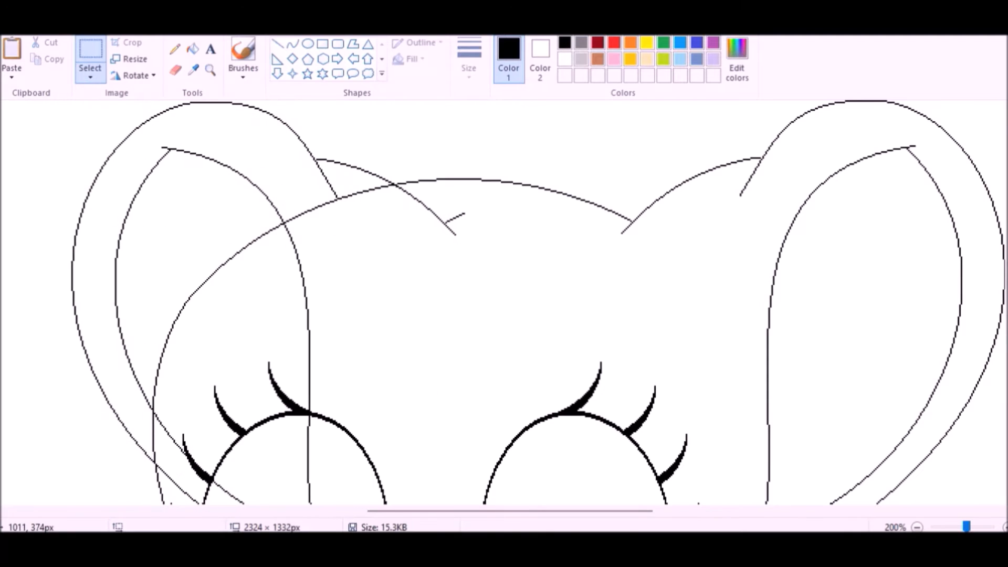
- Erase the overlapping curve ends where the left ear meets the top of the head
{"action": "left_click", "coordinate": [210, 70]}
{"action": "scroll", "coordinate": [291, 237], "scroll_direction": "up", "scroll_amount": 3}
{"action": "left_click", "coordinate": [175, 70]}
{"action": "left_click_drag", "start_coordinate": [640, 242], "coordinate": [456, 137]}
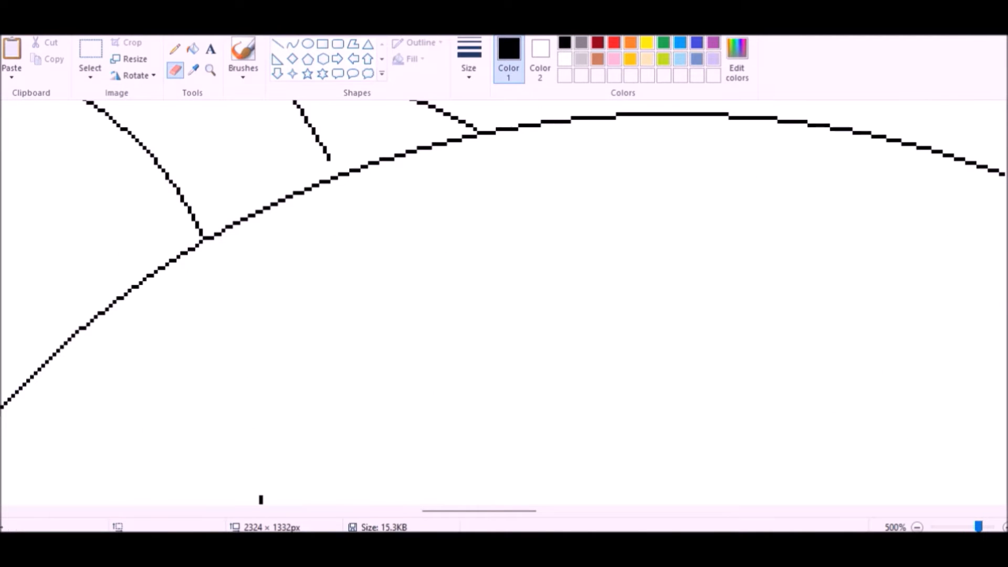
{"action": "scroll", "coordinate": [504, 302], "scroll_direction": "up", "scroll_amount": 3}
{"action": "left_click", "coordinate": [175, 70]}
- Erase the left ear's curve ends that run across the left eye
{"action": "scroll", "coordinate": [81, 281], "scroll_direction": "down", "scroll_amount": 3}
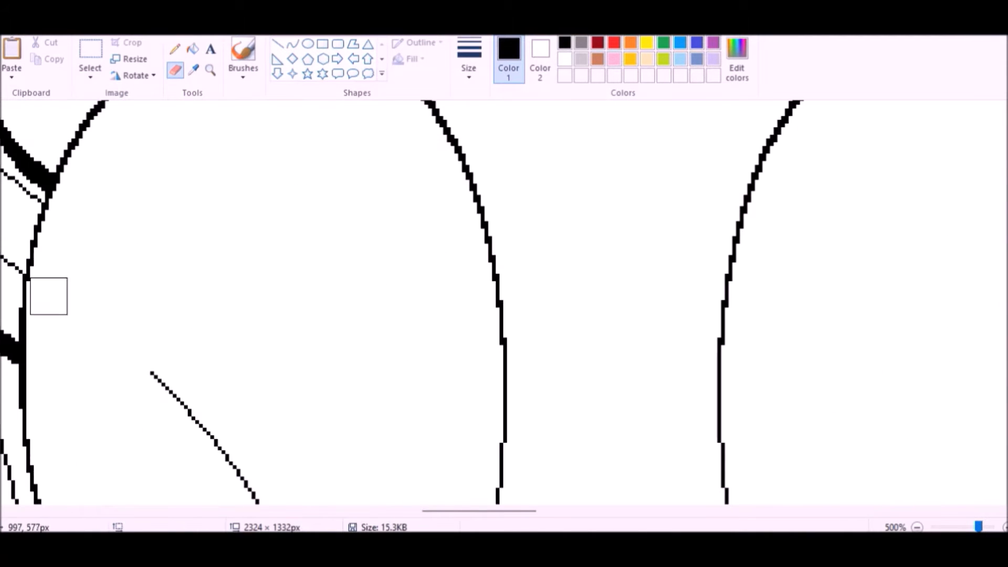
{"action": "scroll", "coordinate": [47, 295], "scroll_direction": "left", "scroll_amount": 3}
{"action": "scroll", "coordinate": [443, 322], "scroll_direction": "up", "scroll_amount": 5}
{"action": "left_click", "coordinate": [175, 49]}
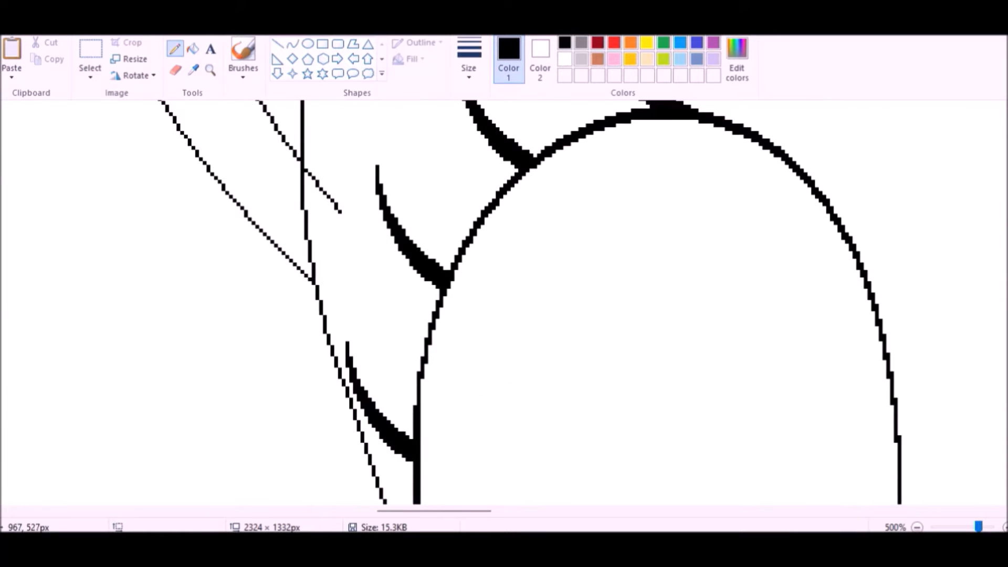
- Erase the left ear's line ends that extend past the head outline and save the drawing
{"action": "left_click", "coordinate": [210, 70]}
{"action": "scroll", "coordinate": [86, 279], "scroll_direction": "down", "scroll_amount": 3}
{"action": "left_click_drag", "start_coordinate": [547, 261], "coordinate": [677, 441]}
{"action": "mouse_move", "coordinate": [643, 406]}
{"action": "left_mouse_down"}
{"action": "mouse_move", "coordinate": [630, 380]}
{"action": "mouse_move", "coordinate": [105, 251]}
{"action": "left_mouse_up"}
{"action": "left_click_drag", "start_coordinate": [503, 511], "coordinate": [387, 510]}
{"action": "left_click_drag", "start_coordinate": [486, 197], "coordinate": [184, 261]}
{"action": "left_click", "coordinate": [210, 70]}
{"action": "right_click", "coordinate": [350, 377]}
{"action": "scroll", "coordinate": [350, 378], "scroll_direction": "up", "scroll_amount": 4}
{"action": "scroll", "coordinate": [438, 436], "scroll_direction": "down", "scroll_amount": 3}
{"action": "left_click", "coordinate": [292, 44]}
{"action": "key", "text": "ctrl+s"}
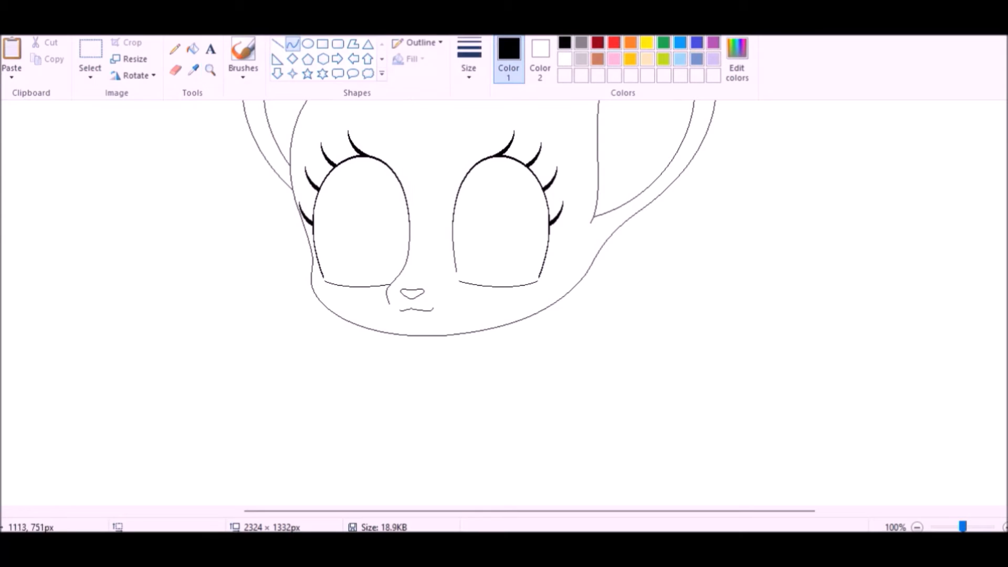
- Draw an S-shaped curve for the chest and belly running down from below the chin
{"action": "scroll", "coordinate": [475, 365], "scroll_direction": "down", "scroll_amount": 3}
{"action": "left_click_drag", "start_coordinate": [387, 283], "coordinate": [267, 466]}
{"action": "left_click_drag", "start_coordinate": [353, 336], "coordinate": [306, 336]}
{"action": "left_click_drag", "start_coordinate": [304, 409], "coordinate": [344, 413]}
- Draw curves for the back and the rounded rump, running down from the right side of the neck
{"action": "scroll", "coordinate": [344, 413], "scroll_direction": "down", "scroll_amount": 5}
{"action": "mouse_move", "coordinate": [482, 139]}
{"action": "left_mouse_down"}
{"action": "mouse_move", "coordinate": [278, 397]}
{"action": "mouse_move", "coordinate": [324, 375]}
{"action": "left_mouse_up"}
{"action": "left_click_drag", "start_coordinate": [376, 249], "coordinate": [382, 240]}
{"action": "left_click", "coordinate": [303, 259]}
{"action": "scroll", "coordinate": [302, 258], "scroll_direction": "left", "scroll_amount": 3}
{"action": "left_click_drag", "start_coordinate": [483, 340], "coordinate": [410, 427]}
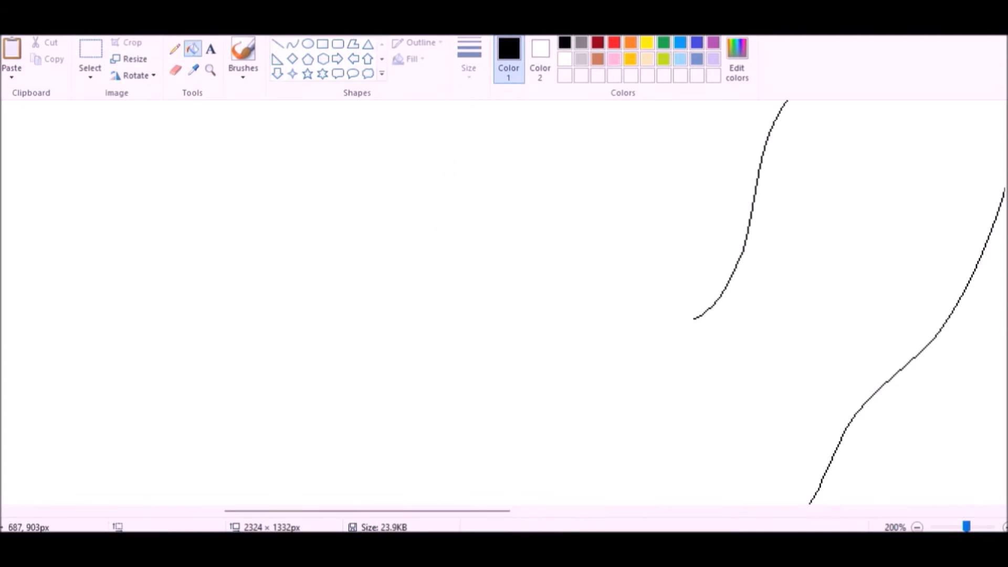
- Erase the overlapping neck curve ends where they cross the chin line
{"action": "left_click", "coordinate": [210, 70]}
{"action": "left_click", "coordinate": [348, 248]}
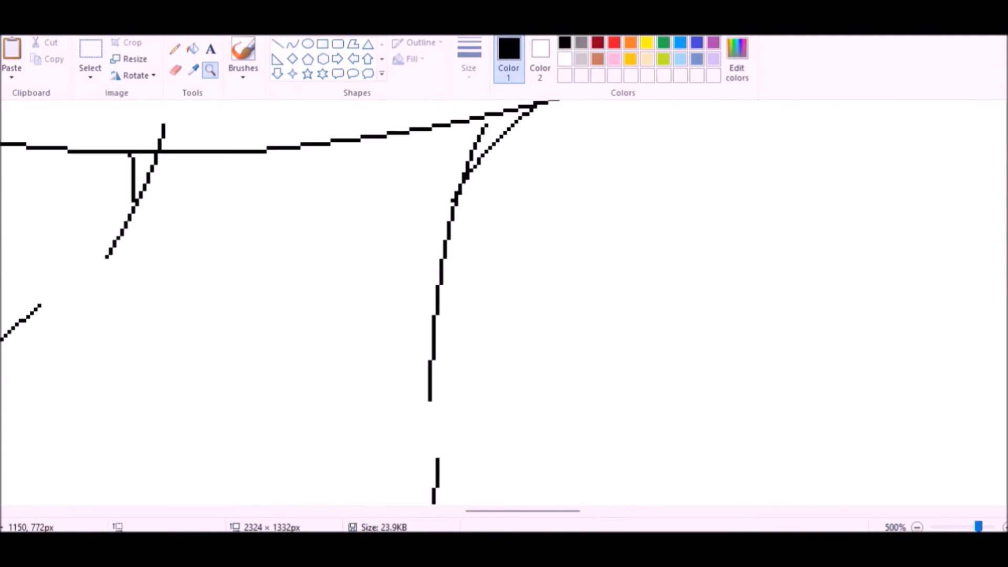
{"action": "left_click", "coordinate": [347, 248]}
{"action": "left_click", "coordinate": [175, 70]}
{"action": "scroll", "coordinate": [636, 222], "scroll_direction": "up", "scroll_amount": 2}
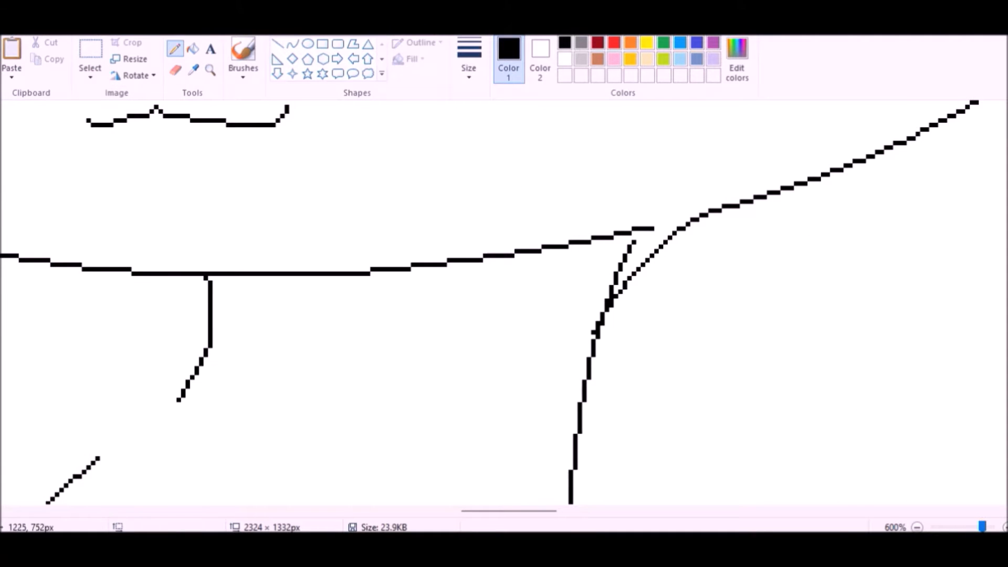
- Draw the near thigh as a large curve rising from the rump to a rounded knee and returning to the belly
{"action": "left_click", "coordinate": [210, 70]}
{"action": "right_click", "coordinate": [601, 314]}
{"action": "right_click", "coordinate": [601, 314]}
{"action": "right_click", "coordinate": [601, 314]}
{"action": "right_click", "coordinate": [601, 314]}
{"action": "right_click", "coordinate": [602, 314]}
{"action": "right_click", "coordinate": [601, 314]}
{"action": "left_click", "coordinate": [371, 397]}
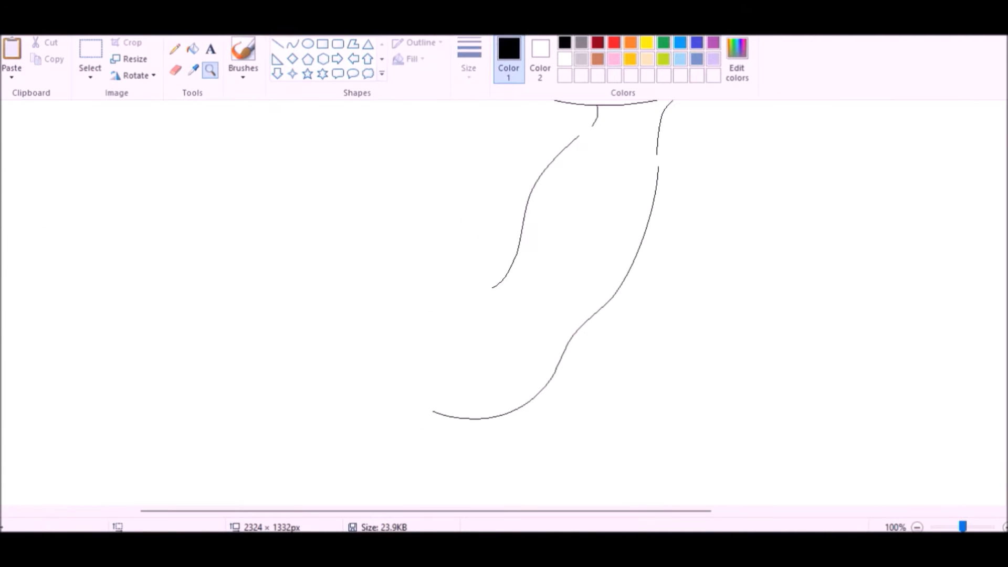
{"action": "left_click_drag", "start_coordinate": [442, 387], "coordinate": [434, 411]}
{"action": "left_click_drag", "start_coordinate": [477, 366], "coordinate": [265, 81]}
{"action": "left_click_drag", "start_coordinate": [266, 251], "coordinate": [231, 251]}
{"action": "scroll", "coordinate": [379, 318], "scroll_direction": "down", "scroll_amount": 1}
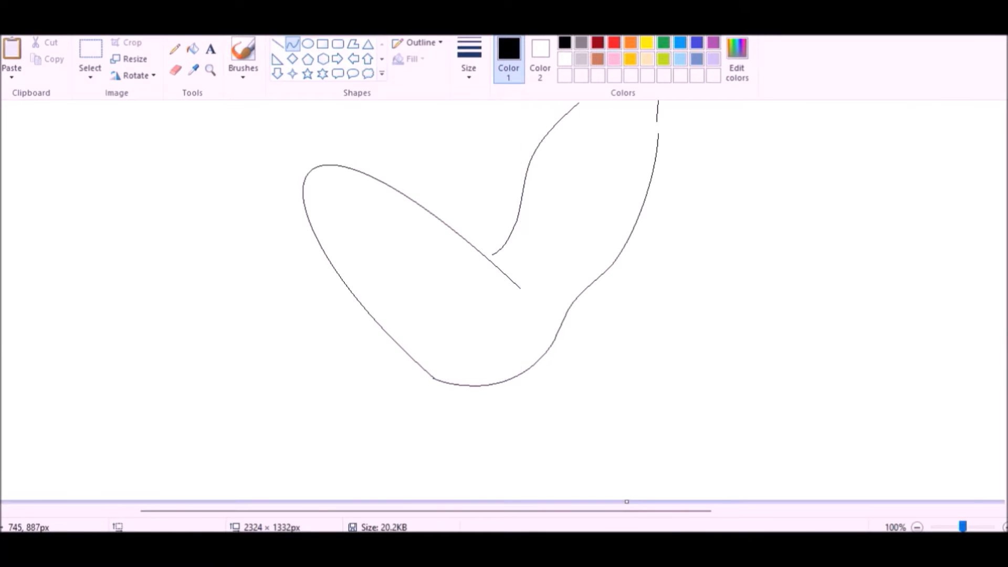
- Draw two long curves for the top and underside of the near lower leg, extending down from the knee
{"action": "left_click_drag", "start_coordinate": [33, 343], "coordinate": [50, 342]}
{"action": "left_click_drag", "start_coordinate": [226, 229], "coordinate": [247, 236]}
{"action": "left_click_drag", "start_coordinate": [76, 365], "coordinate": [341, 253]}
{"action": "left_click_drag", "start_coordinate": [273, 281], "coordinate": [331, 289]}
{"action": "scroll", "coordinate": [355, 193], "scroll_direction": "up", "scroll_amount": 4}
{"action": "scroll", "coordinate": [355, 193], "scroll_direction": "down", "scroll_amount": 4}
- Draw the far leg behind the near one, with curves for its raised knee and shin and a short hip line
{"action": "left_click_drag", "start_coordinate": [461, 249], "coordinate": [504, 246]}
{"action": "left_click_drag", "start_coordinate": [447, 293], "coordinate": [336, 89]}
{"action": "mouse_move", "coordinate": [330, 131]}
{"action": "left_mouse_down"}
{"action": "mouse_move", "coordinate": [296, 128]}
{"action": "mouse_move", "coordinate": [299, 137]}
{"action": "left_mouse_up"}
{"action": "left_click_drag", "start_coordinate": [362, 188], "coordinate": [256, 445]}
{"action": "left_click_drag", "start_coordinate": [309, 316], "coordinate": [350, 207]}
{"action": "left_click_drag", "start_coordinate": [265, 313], "coordinate": [179, 331]}
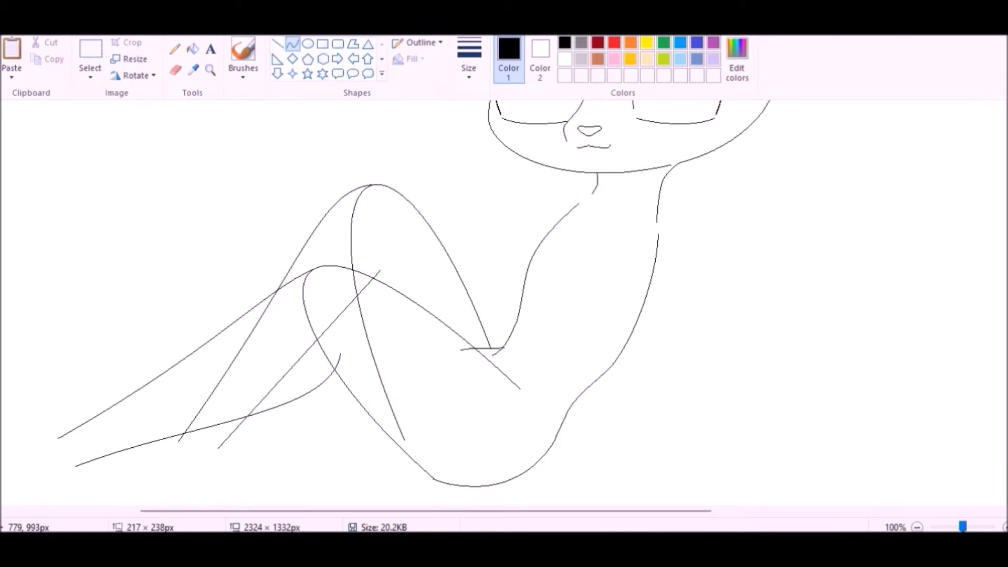
- Erase the far leg's shin line just below where it crosses the near leg's upper outline
{"action": "left_click", "coordinate": [209, 70]}
{"action": "double_click", "coordinate": [423, 308]}
{"action": "double_click", "coordinate": [423, 308]}
{"action": "double_click", "coordinate": [439, 275]}
{"action": "left_click", "coordinate": [175, 48]}
{"action": "right_click", "coordinate": [255, 202]}
{"action": "right_click", "coordinate": [248, 218]}
{"action": "scroll", "coordinate": [252, 212], "scroll_direction": "up", "scroll_amount": 3}
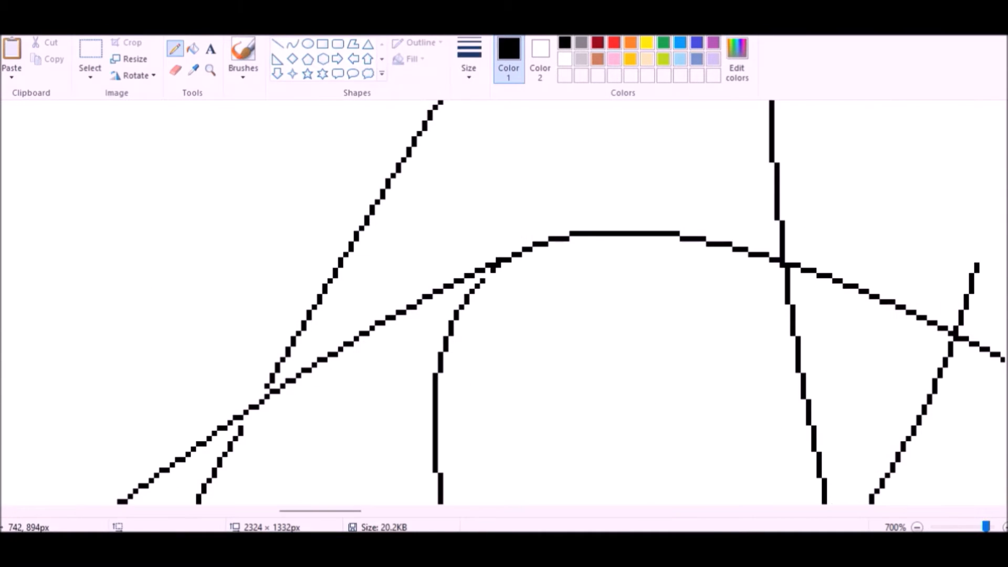
- Erase the far leg's lines that run inside the near thigh and lower leg
{"action": "scroll", "coordinate": [949, 350], "scroll_direction": "down", "scroll_amount": 1}
{"action": "left_click_drag", "start_coordinate": [785, 184], "coordinate": [441, 257]}
{"action": "left_click", "coordinate": [209, 69]}
{"action": "right_click", "coordinate": [367, 131]}
{"action": "right_click", "coordinate": [368, 131]}
{"action": "right_click", "coordinate": [367, 131]}
{"action": "left_click", "coordinate": [175, 49]}
{"action": "scroll", "coordinate": [720, 370], "scroll_direction": "down", "scroll_amount": 1}
{"action": "scroll", "coordinate": [297, 359], "scroll_direction": "down", "scroll_amount": 1}
{"action": "left_click_drag", "start_coordinate": [265, 344], "coordinate": [59, 400]}
{"action": "scroll", "coordinate": [59, 401], "scroll_direction": "up", "scroll_amount": 2}
- Remove the leftover line segments inside the near knee
{"action": "left_click", "coordinate": [193, 49]}
{"action": "left_click", "coordinate": [455, 236]}
{"action": "right_click", "coordinate": [456, 237]}
{"action": "left_click", "coordinate": [175, 70]}
{"action": "scroll", "coordinate": [420, 206], "scroll_direction": "down", "scroll_amount": 2}
{"action": "left_click", "coordinate": [210, 70]}
{"action": "triple_click", "coordinate": [367, 366]}
{"action": "left_click", "coordinate": [175, 49]}
{"action": "right_click", "coordinate": [214, 231]}
{"action": "scroll", "coordinate": [219, 228], "scroll_direction": "up", "scroll_amount": 1}
- Clean up the stray pixels where the far leg's lines meet the near leg's upper outline
{"action": "left_click", "coordinate": [209, 69]}
{"action": "right_click", "coordinate": [374, 216]}
{"action": "scroll", "coordinate": [562, 272], "scroll_direction": "up", "scroll_amount": 2}
{"action": "left_click", "coordinate": [489, 202]}
{"action": "left_click", "coordinate": [488, 202]}
{"action": "left_click", "coordinate": [488, 202]}
{"action": "left_click", "coordinate": [488, 202]}
{"action": "left_click", "coordinate": [175, 49]}
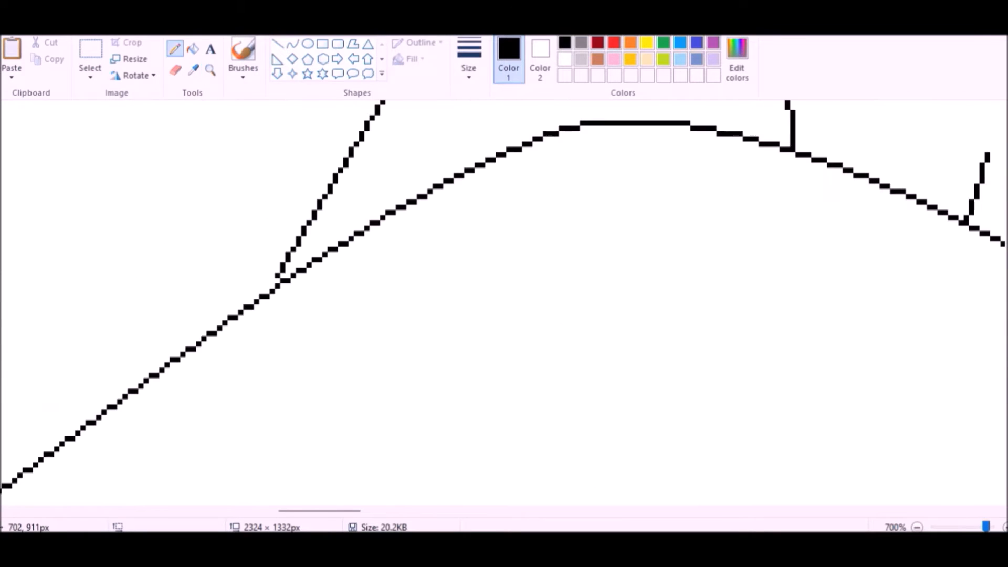
- Smooth the junction between the thigh's underside curve and the rump outline with the Pencil
{"action": "left_click", "coordinate": [209, 70]}
{"action": "right_click", "coordinate": [315, 228]}
{"action": "right_click", "coordinate": [315, 228]}
{"action": "scroll", "coordinate": [315, 228], "scroll_direction": "down", "scroll_amount": 3}
{"action": "left_click", "coordinate": [457, 216]}
{"action": "left_click", "coordinate": [456, 216]}
{"action": "left_click", "coordinate": [175, 49]}
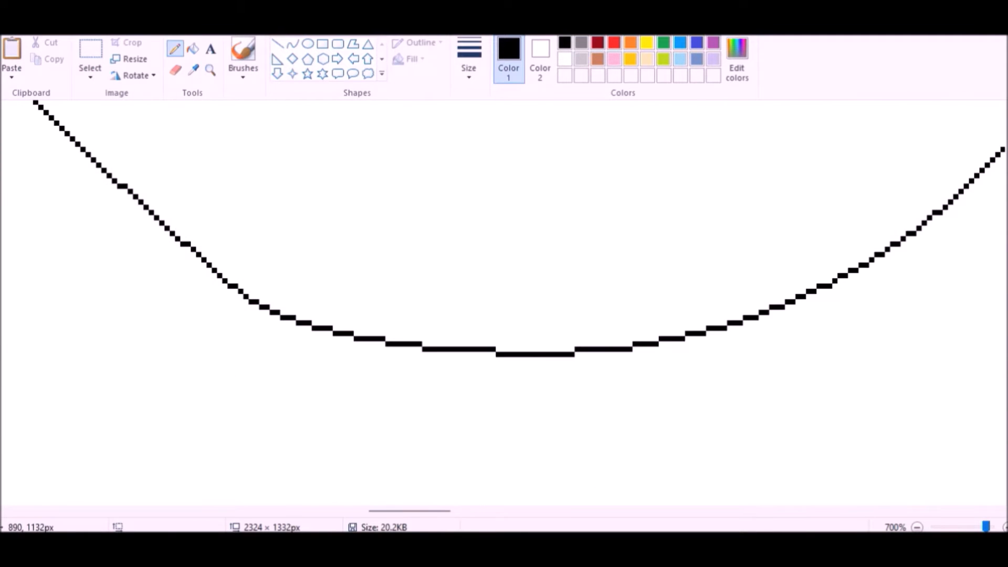
- Erase the loose end of the short hip line past the thigh and trim the belly curve's lower tail
{"action": "left_click", "coordinate": [90, 58]}
{"action": "left_click_drag", "start_coordinate": [511, 341], "coordinate": [548, 382]}
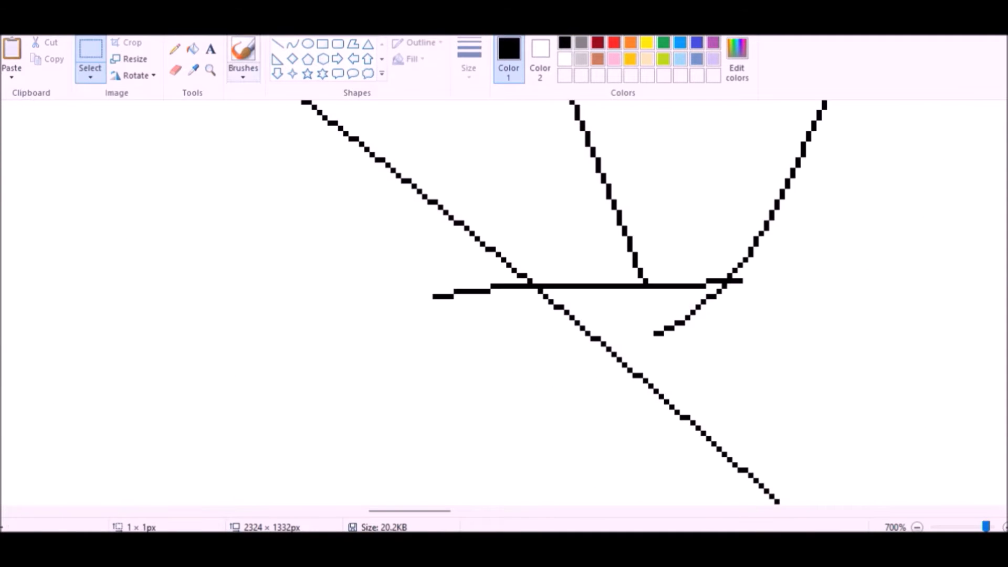
{"action": "left_click", "coordinate": [174, 70]}
{"action": "left_click_drag", "start_coordinate": [506, 310], "coordinate": [457, 311]}
{"action": "left_click_drag", "start_coordinate": [678, 330], "coordinate": [695, 331]}
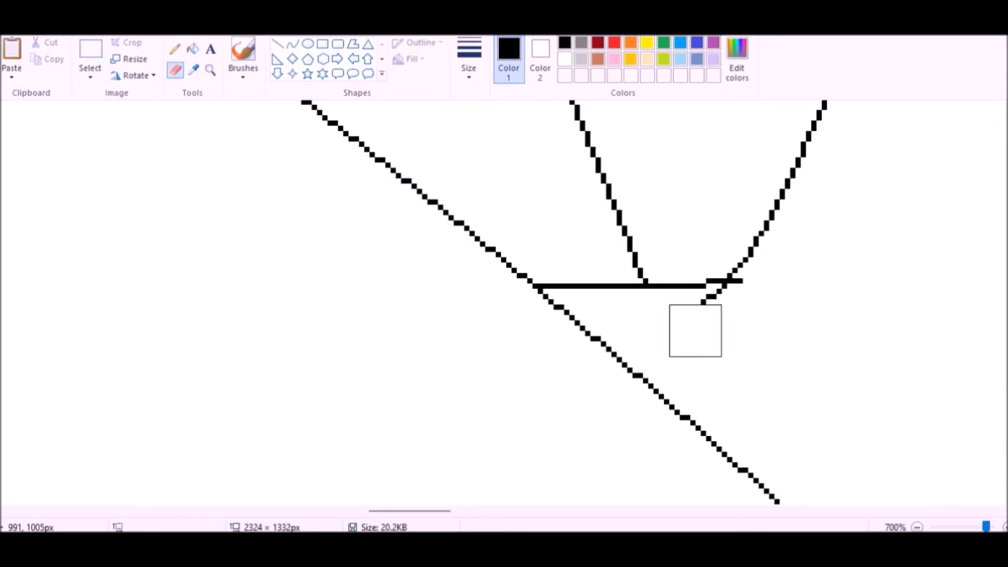
{"action": "left_click", "coordinate": [209, 70]}
{"action": "right_click", "coordinate": [338, 355]}
{"action": "right_click", "coordinate": [337, 355]}
{"action": "right_click", "coordinate": [338, 355]}
{"action": "left_click", "coordinate": [338, 355]}
{"action": "left_click", "coordinate": [337, 356]}
{"action": "left_click", "coordinate": [337, 355]}
{"action": "left_click", "coordinate": [175, 48]}
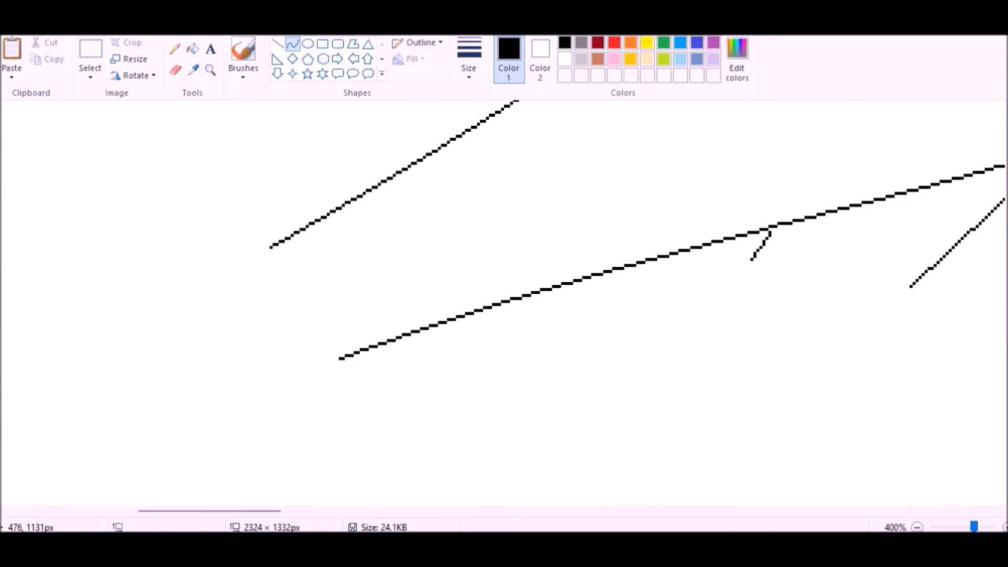
- Draw two curves extending the near lower leg into the top and underside of the foot
{"action": "left_click_drag", "start_coordinate": [496, 305], "coordinate": [173, 401]}
{"action": "mouse_move", "coordinate": [367, 344]}
{"action": "left_mouse_down"}
{"action": "mouse_move", "coordinate": [319, 386]}
{"action": "mouse_move", "coordinate": [336, 383]}
{"action": "left_mouse_up"}
{"action": "left_click_drag", "start_coordinate": [346, 208], "coordinate": [129, 272]}
{"action": "left_click_drag", "start_coordinate": [236, 240], "coordinate": [268, 230]}
- Draw three rounded toes at the end of the near foot with short curves, including two lines dividing them
{"action": "left_click", "coordinate": [210, 69]}
{"action": "left_click", "coordinate": [315, 325]}
{"action": "left_click", "coordinate": [315, 325]}
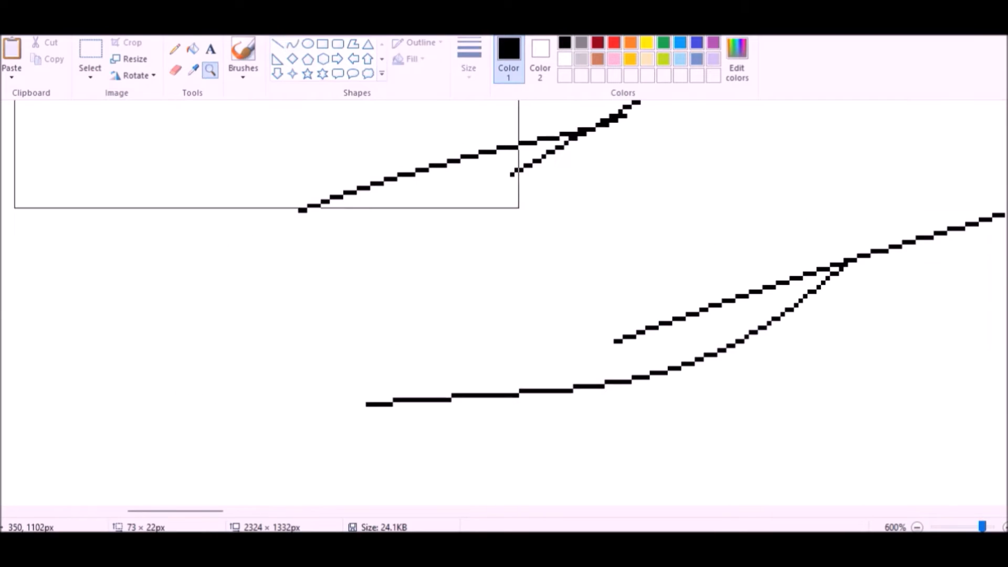
{"action": "left_click_drag", "start_coordinate": [129, 155], "coordinate": [179, 326]}
{"action": "left_click_drag", "start_coordinate": [255, 327], "coordinate": [255, 359]}
{"action": "left_click_drag", "start_coordinate": [230, 270], "coordinate": [168, 265]}
{"action": "left_click_drag", "start_coordinate": [230, 315], "coordinate": [234, 324]}
{"action": "left_click_drag", "start_coordinate": [172, 414], "coordinate": [198, 406]}
{"action": "mouse_move", "coordinate": [366, 379]}
{"action": "left_mouse_down"}
{"action": "mouse_move", "coordinate": [298, 400]}
{"action": "mouse_move", "coordinate": [319, 380]}
{"action": "left_mouse_up"}
{"action": "left_click_drag", "start_coordinate": [342, 454], "coordinate": [466, 395]}
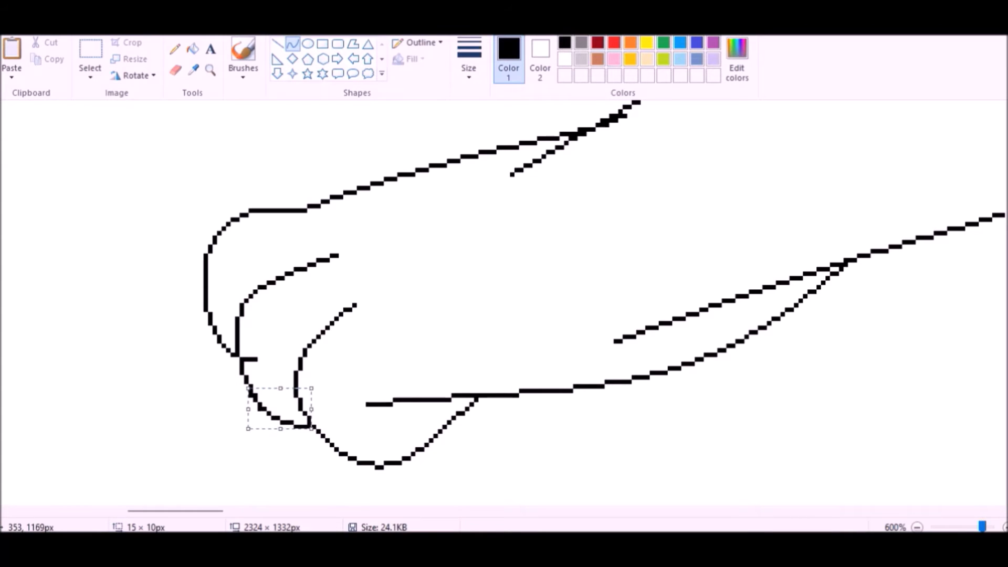
{"action": "left_click_drag", "start_coordinate": [283, 420], "coordinate": [283, 416]}
- Erase the overlapping curve ends around the toes and clean up their junctions with the Pencil
{"action": "left_click", "coordinate": [209, 70]}
{"action": "right_click", "coordinate": [569, 401]}
{"action": "left_click", "coordinate": [211, 438]}
{"action": "left_click", "coordinate": [312, 279]}
{"action": "left_click", "coordinate": [175, 49]}
{"action": "right_click", "coordinate": [93, 328]}
{"action": "right_click", "coordinate": [109, 386]}
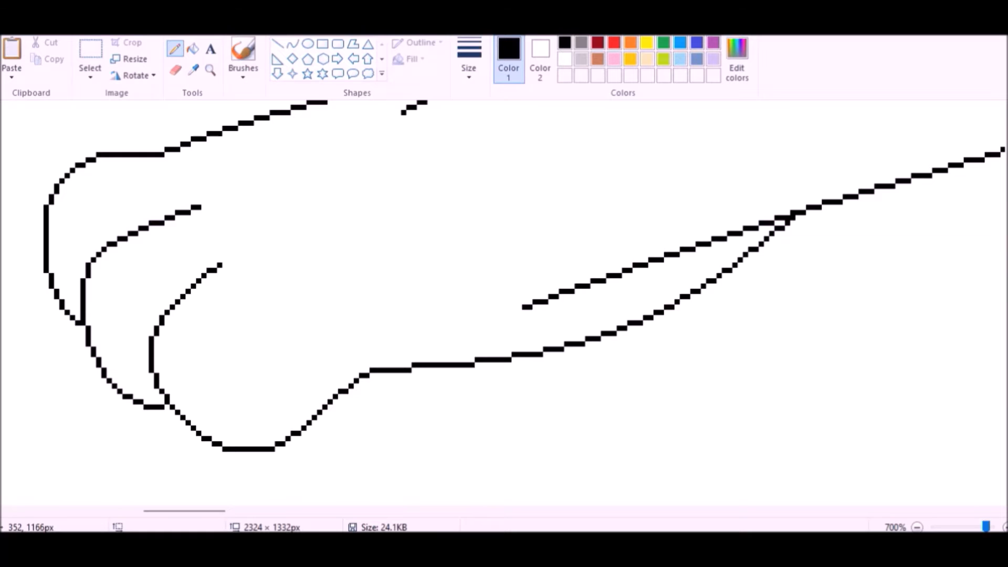
- Erase the leftover end of the straight leg line above the underside of the near foot
{"action": "scroll", "coordinate": [503, 302], "scroll_direction": "up", "scroll_amount": 1}
{"action": "mouse_move", "coordinate": [788, 318]}
{"action": "left_mouse_down"}
{"action": "mouse_move", "coordinate": [461, 345]}
{"action": "mouse_move", "coordinate": [522, 408]}
{"action": "left_mouse_up"}
{"action": "left_click", "coordinate": [193, 48]}
{"action": "left_click", "coordinate": [175, 70]}
{"action": "scroll", "coordinate": [504, 302], "scroll_direction": "up", "scroll_amount": 1}
{"action": "mouse_move", "coordinate": [593, 204]}
{"action": "left_mouse_down"}
{"action": "mouse_move", "coordinate": [356, 288]}
{"action": "mouse_move", "coordinate": [645, 169]}
{"action": "left_mouse_up"}
- Draw curves for the far lower leg and the underside of its foot, emerging beneath the near leg
{"action": "left_click", "coordinate": [292, 44]}
{"action": "left_click", "coordinate": [209, 70]}
{"action": "left_click_drag", "start_coordinate": [493, 236], "coordinate": [147, 473]}
{"action": "right_click", "coordinate": [227, 240]}
{"action": "right_click", "coordinate": [227, 241]}
{"action": "left_click", "coordinate": [153, 356]}
{"action": "left_click", "coordinate": [90, 50]}
{"action": "mouse_move", "coordinate": [63, 448]}
{"action": "left_mouse_down"}
{"action": "mouse_move", "coordinate": [160, 228]}
{"action": "mouse_move", "coordinate": [219, 219]}
{"action": "left_mouse_up"}
{"action": "left_click", "coordinate": [293, 43]}
{"action": "left_click", "coordinate": [210, 70]}
{"action": "right_click", "coordinate": [219, 220]}
{"action": "right_click", "coordinate": [219, 219]}
{"action": "left_click", "coordinate": [470, 342]}
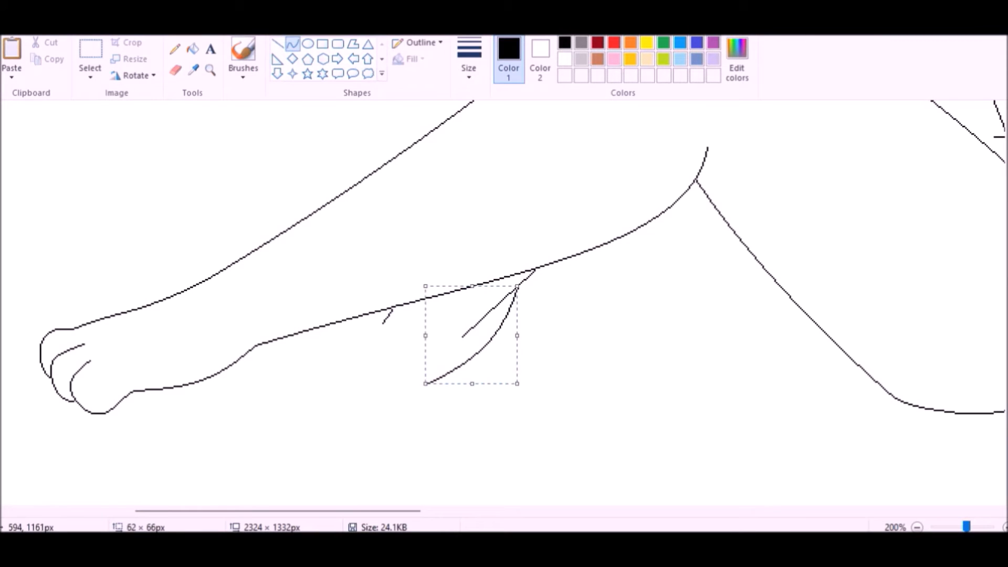
{"action": "left_click", "coordinate": [379, 351]}
{"action": "left_click", "coordinate": [379, 351]}
- Copy the near foot's toes to the end of the far leg and join the top toe to the leg with a short curve
{"action": "left_click_drag", "start_coordinate": [220, 511], "coordinate": [208, 510]}
{"action": "left_click", "coordinate": [90, 50]}
{"action": "left_click_drag", "start_coordinate": [29, 196], "coordinate": [261, 429]}
{"action": "left_click_drag", "start_coordinate": [178, 314], "coordinate": [710, 314], "text": "ctrl"}
{"action": "left_click", "coordinate": [210, 70]}
{"action": "right_click", "coordinate": [308, 261]}
{"action": "left_click", "coordinate": [309, 261]}
{"action": "left_click", "coordinate": [294, 256]}
{"action": "left_click", "coordinate": [292, 44]}
{"action": "left_click_drag", "start_coordinate": [187, 206], "coordinate": [233, 179]}
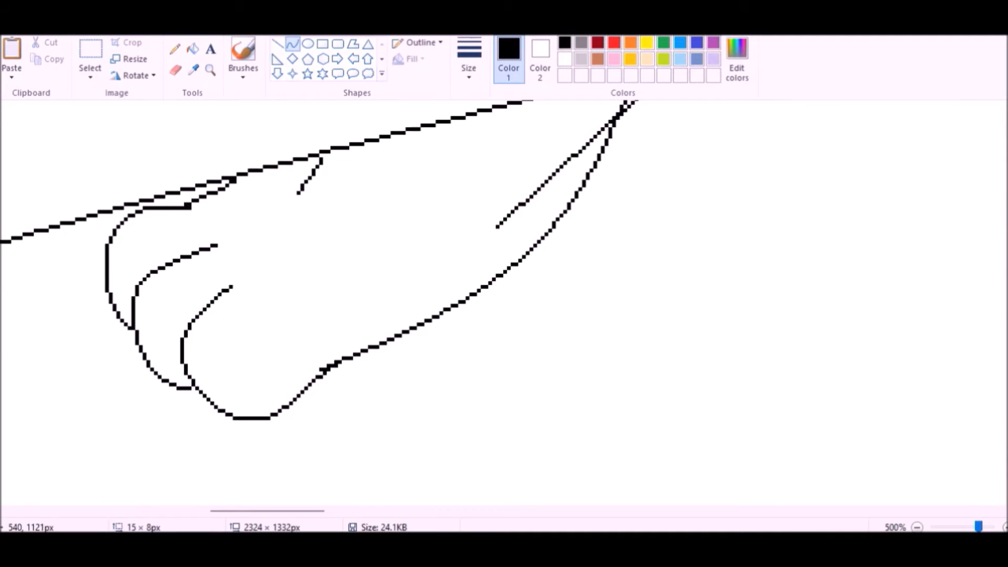
- Link the leftover construction lines inside the far foot with the Pencil and fill them with white to remove them
{"action": "scroll", "coordinate": [342, 361], "scroll_direction": "up", "scroll_amount": 1}
{"action": "left_click_drag", "start_coordinate": [496, 324], "coordinate": [295, 294]}
{"action": "left_click_drag", "start_coordinate": [321, 257], "coordinate": [404, 256]}
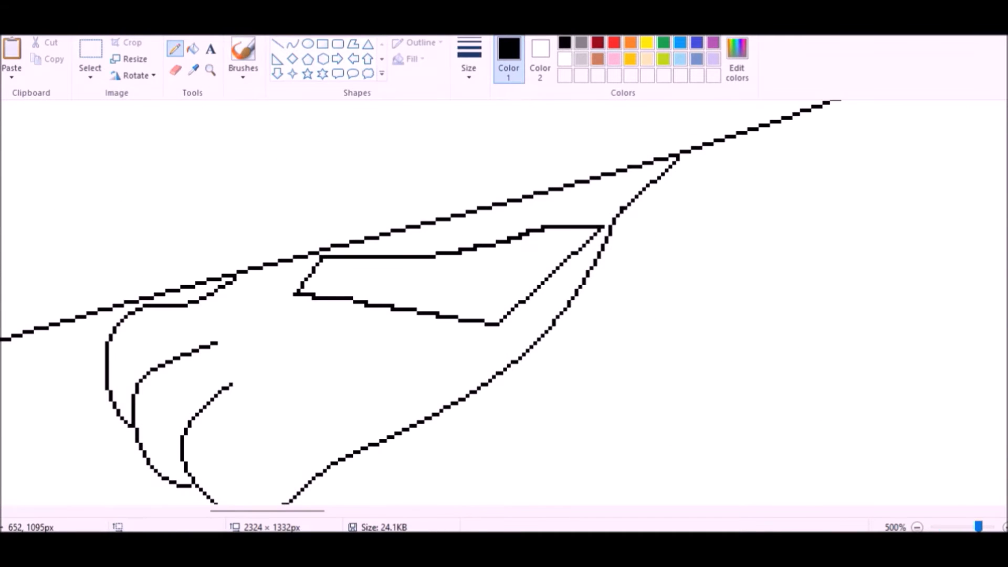
{"action": "key", "text": "ctrl+z"}
{"action": "key", "text": "ctrl+z"}
{"action": "key", "text": "ctrl+z"}
{"action": "key", "text": "ctrl+z"}
{"action": "left_click", "coordinate": [193, 48]}
{"action": "left_click", "coordinate": [210, 69]}
{"action": "key", "text": "ctrl+Page_Down"}
{"action": "key", "text": "ctrl+Page_Down"}
{"action": "key", "text": "ctrl+Page_Down"}
{"action": "key", "text": "ctrl+Page_Down"}
{"action": "key", "text": "ctrl+Page_Down"}
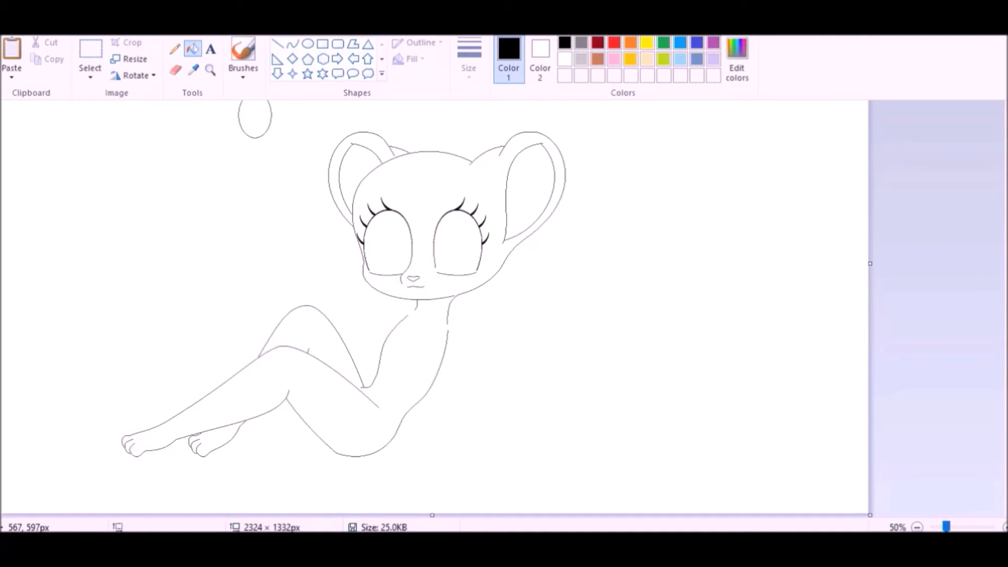
- Draw a shoulder curve across the neck line and a curve from the base of the neck down the opposite upper arm
{"action": "left_click", "coordinate": [210, 70]}
{"action": "left_click", "coordinate": [414, 359]}
{"action": "left_click", "coordinate": [545, 286]}
{"action": "left_click", "coordinate": [293, 44]}
{"action": "left_click_drag", "start_coordinate": [506, 167], "coordinate": [637, 211]}
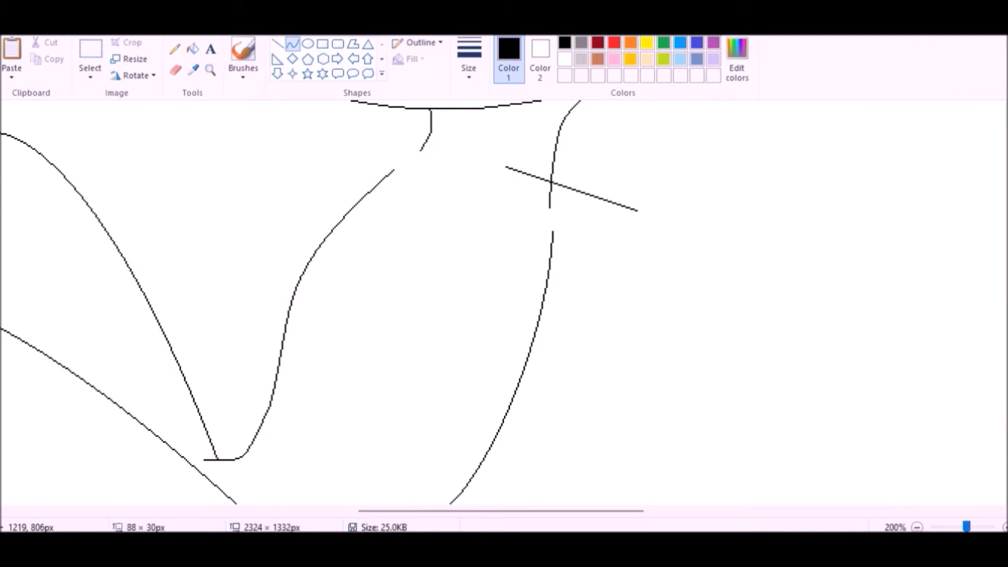
{"action": "left_click_drag", "start_coordinate": [418, 151], "coordinate": [243, 384]}
{"action": "left_click_drag", "start_coordinate": [331, 267], "coordinate": [284, 210]}
{"action": "left_click_drag", "start_coordinate": [336, 189], "coordinate": [327, 163]}
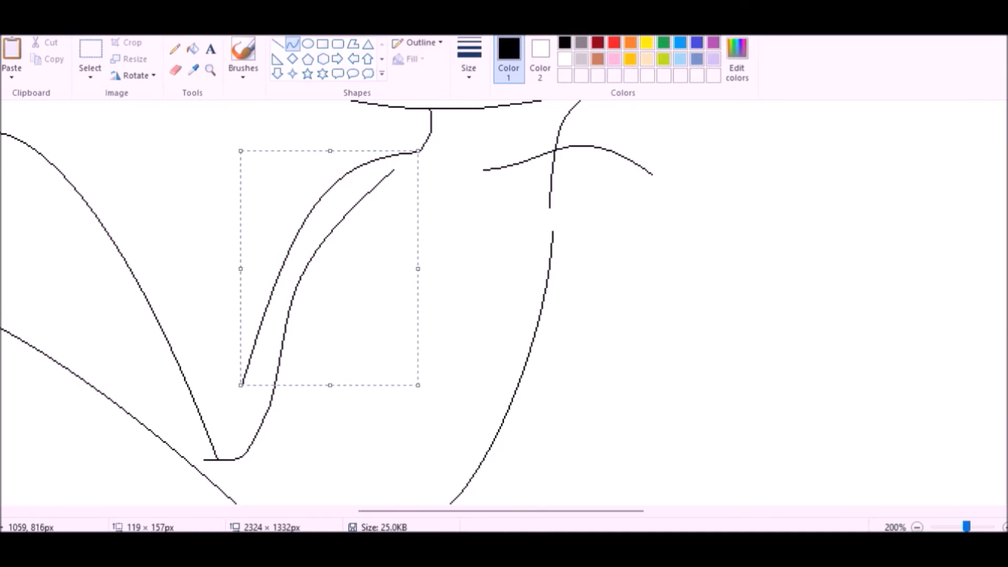
- Draw a wide rectangle beneath the seated body as a ground surface
{"action": "left_click", "coordinate": [209, 70]}
{"action": "right_click", "coordinate": [311, 218]}
{"action": "scroll", "coordinate": [342, 318], "scroll_direction": "left", "scroll_amount": 3}
{"action": "left_click", "coordinate": [322, 44]}
{"action": "left_click_drag", "start_coordinate": [193, 386], "coordinate": [841, 467]}
- Draw the outer and inner curves of the supporting arm from behind the torso down to the ground rectangle
{"action": "scroll", "coordinate": [501, 347], "scroll_direction": "up", "scroll_amount": 3}
{"action": "left_click", "coordinate": [292, 43]}
{"action": "left_click_drag", "start_coordinate": [458, 192], "coordinate": [614, 480]}
{"action": "left_click_drag", "start_coordinate": [491, 251], "coordinate": [494, 196]}
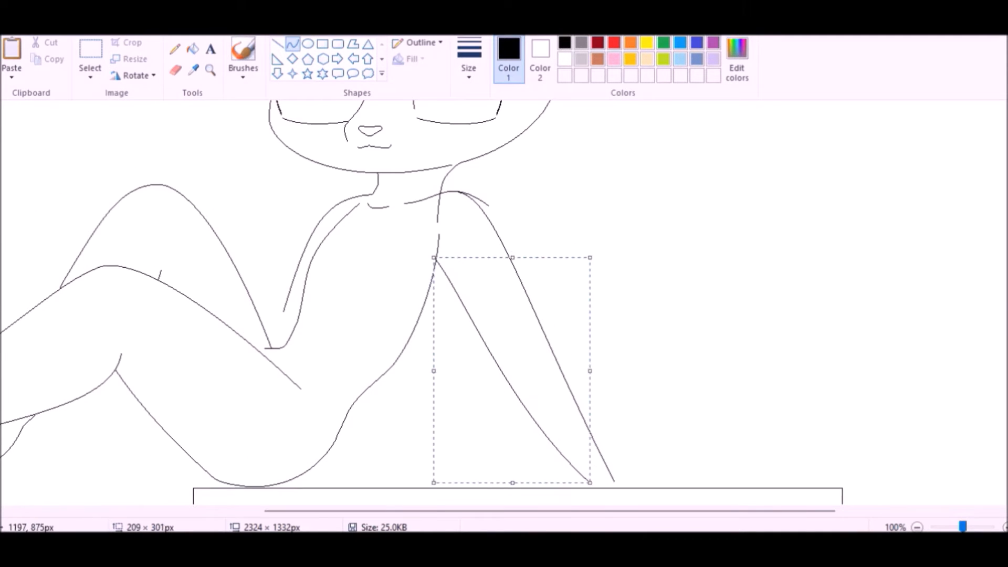
- Erase the overlapping line ends at the supporting arm's shoulder and armpit and tidy the junctions with the Pencil
{"action": "left_click", "coordinate": [175, 70]}
{"action": "scroll", "coordinate": [342, 362], "scroll_direction": "up", "scroll_amount": 6}
{"action": "left_click_drag", "start_coordinate": [548, 189], "coordinate": [662, 270]}
{"action": "left_click", "coordinate": [175, 49]}
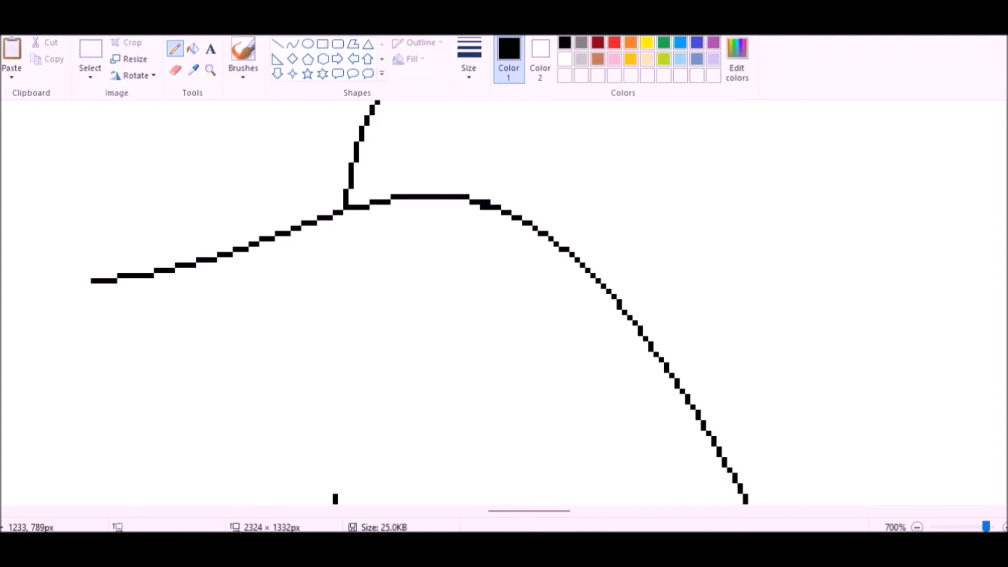
{"action": "scroll", "coordinate": [495, 204], "scroll_direction": "down", "scroll_amount": 3}
{"action": "left_click", "coordinate": [175, 70]}
{"action": "left_click_drag", "start_coordinate": [353, 263], "coordinate": [346, 126]}
{"action": "left_click", "coordinate": [174, 49]}
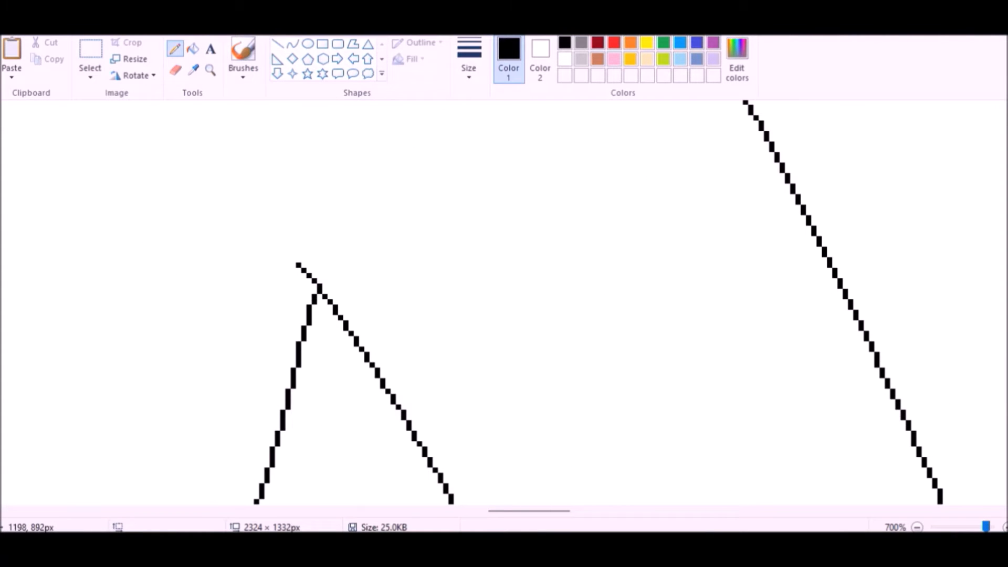
{"action": "scroll", "coordinate": [504, 302], "scroll_direction": "up", "scroll_amount": 3}
- Redraw the outer curve of the far shoulder and upper arm from the base of the neck
{"action": "left_click", "coordinate": [210, 69]}
{"action": "scroll", "coordinate": [504, 302], "scroll_direction": "left", "scroll_amount": 3}
{"action": "left_click", "coordinate": [427, 232]}
{"action": "left_click", "coordinate": [90, 48]}
{"action": "left_click_drag", "start_coordinate": [199, 210], "coordinate": [372, 255]}
{"action": "mouse_move", "coordinate": [327, 247]}
{"action": "left_mouse_down"}
{"action": "mouse_move", "coordinate": [328, 273]}
{"action": "mouse_move", "coordinate": [553, 153]}
{"action": "mouse_move", "coordinate": [72, 265]}
{"action": "left_mouse_up"}
{"action": "scroll", "coordinate": [504, 301], "scroll_direction": "left", "scroll_amount": 3}
{"action": "left_click", "coordinate": [293, 43]}
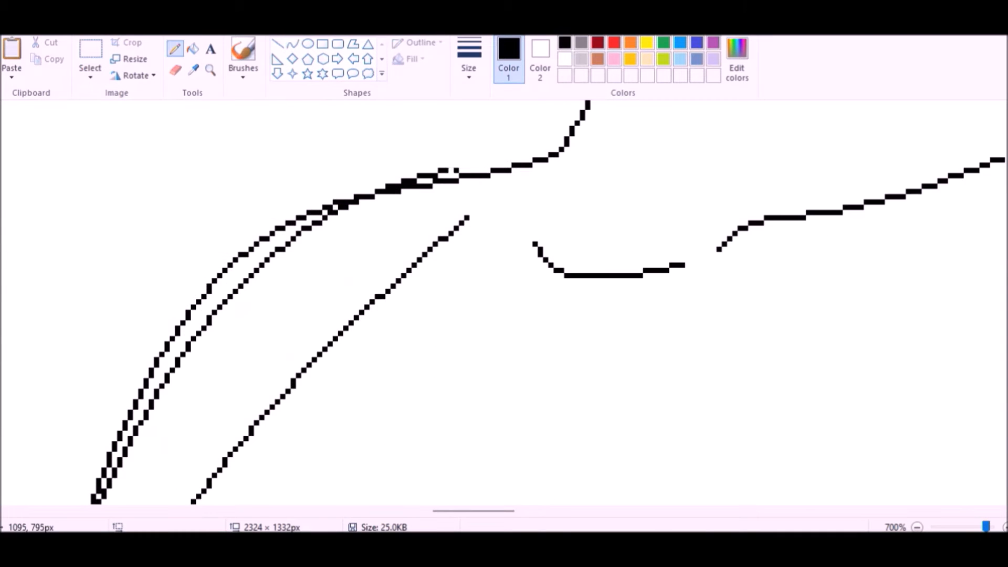
- Erase the duplicate curve running alongside the far shoulder and upper arm
{"action": "left_click_drag", "start_coordinate": [355, 202], "coordinate": [283, 244]}
{"action": "left_click_drag", "start_coordinate": [277, 250], "coordinate": [124, 496]}
{"action": "scroll", "coordinate": [124, 472], "scroll_direction": "down", "scroll_amount": 1}
{"action": "left_click_drag", "start_coordinate": [100, 402], "coordinate": [77, 461]}
{"action": "scroll", "coordinate": [76, 461], "scroll_direction": "down", "scroll_amount": 1}
{"action": "scroll", "coordinate": [77, 461], "scroll_direction": "up", "scroll_amount": 1}
{"action": "left_click", "coordinate": [193, 49]}
{"action": "key", "text": "ctrl+z"}
- Select and remove the short collarbone mark between the shoulders
{"action": "scroll", "coordinate": [504, 302], "scroll_direction": "up", "scroll_amount": 2}
{"action": "left_click", "coordinate": [293, 44]}
{"action": "left_click", "coordinate": [90, 48]}
{"action": "left_click_drag", "start_coordinate": [513, 224], "coordinate": [688, 273]}
{"action": "right_click", "coordinate": [646, 268]}
{"action": "right_click", "coordinate": [671, 264]}
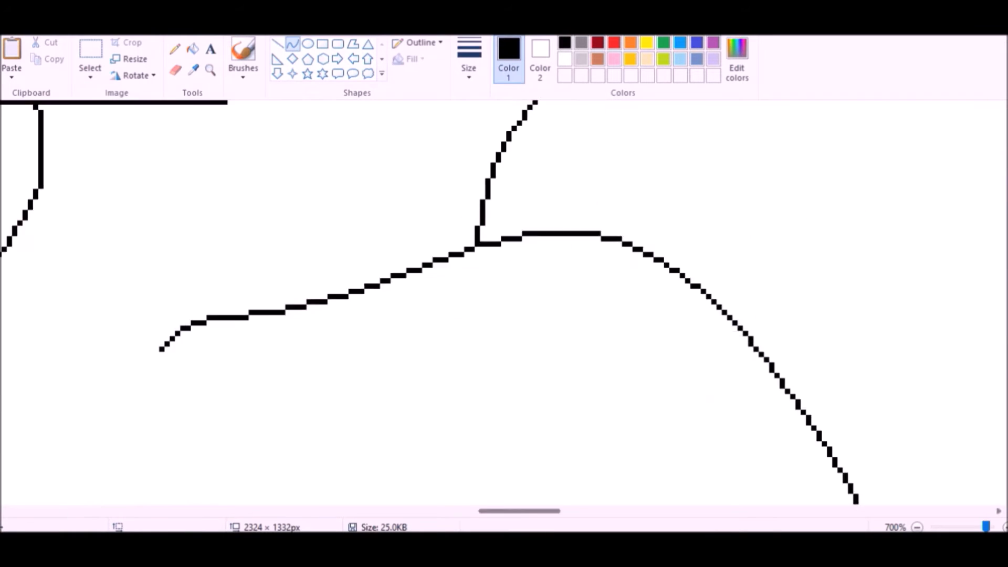
- Select the hooked inner end of the supporting arm's shoulder line and reposition it
{"action": "left_click_drag", "start_coordinate": [519, 510], "coordinate": [490, 510]}
{"action": "left_click", "coordinate": [90, 48]}
{"action": "left_click_drag", "start_coordinate": [473, 289], "coordinate": [590, 362]}
{"action": "left_click_drag", "start_coordinate": [519, 344], "coordinate": [535, 343]}
{"action": "left_click_drag", "start_coordinate": [512, 388], "coordinate": [517, 399]}
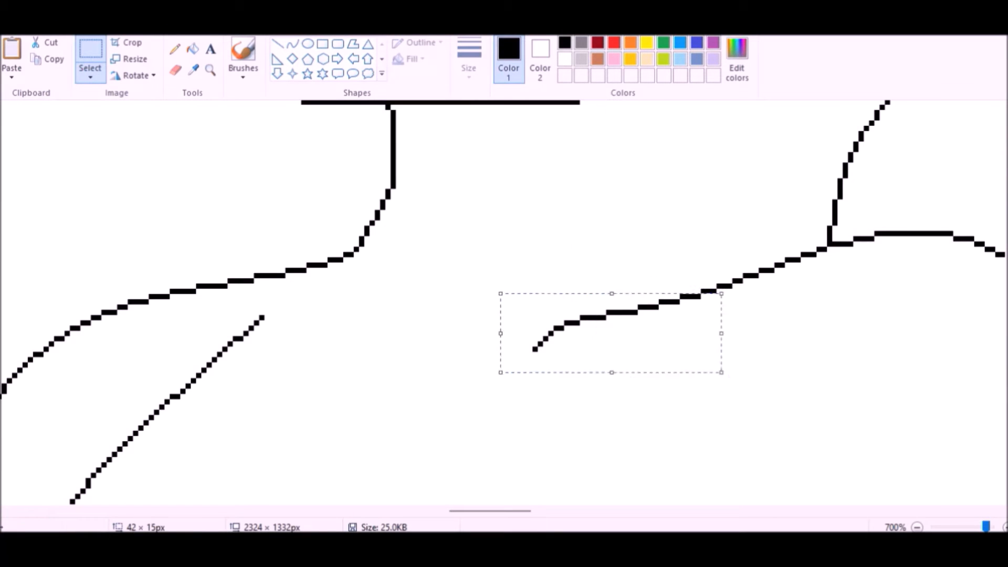
{"action": "left_click_drag", "start_coordinate": [611, 333], "coordinate": [669, 311]}
{"action": "left_click", "coordinate": [91, 73]}
{"action": "left_click", "coordinate": [142, 212]}
- Draw short collarbone curves between the shoulders and save the drawing
{"action": "left_click", "coordinate": [293, 43]}
{"action": "mouse_move", "coordinate": [309, 280]}
{"action": "left_mouse_down"}
{"action": "mouse_move", "coordinate": [393, 317]}
{"action": "mouse_move", "coordinate": [542, 332]}
{"action": "left_mouse_up"}
{"action": "left_click", "coordinate": [175, 70]}
{"action": "left_click", "coordinate": [293, 44]}
{"action": "mouse_move", "coordinate": [446, 336]}
{"action": "left_mouse_down"}
{"action": "mouse_move", "coordinate": [458, 357]}
{"action": "mouse_move", "coordinate": [482, 362]}
{"action": "left_mouse_up"}
{"action": "left_click", "coordinate": [209, 70]}
{"action": "right_click", "coordinate": [380, 392]}
{"action": "right_click", "coordinate": [436, 395]}
{"action": "key", "text": "ctrl+s"}
- Draw curves extending the supporting arm's wrist into the top and underside of the front paw
{"action": "left_click", "coordinate": [535, 452]}
{"action": "left_click", "coordinate": [525, 380]}
{"action": "left_click", "coordinate": [517, 336]}
{"action": "left_click", "coordinate": [511, 321]}
{"action": "left_click", "coordinate": [506, 309]}
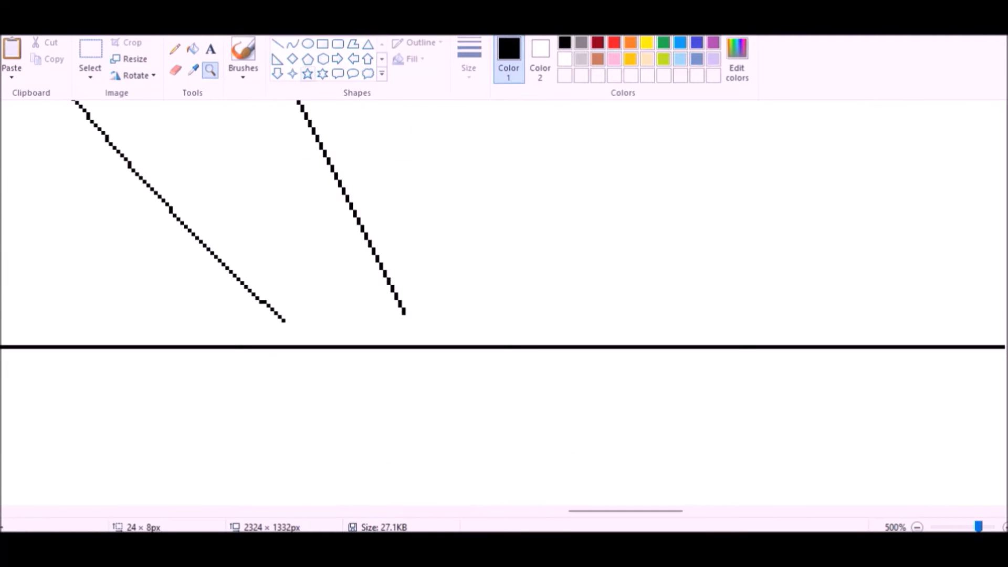
{"action": "left_click_drag", "start_coordinate": [211, 254], "coordinate": [514, 339]}
{"action": "left_click_drag", "start_coordinate": [294, 278], "coordinate": [228, 336]}
{"action": "left_click_drag", "start_coordinate": [326, 156], "coordinate": [531, 279]}
{"action": "scroll", "coordinate": [419, 252], "scroll_direction": "up", "scroll_amount": 1}
{"action": "left_click_drag", "start_coordinate": [420, 312], "coordinate": [407, 349]}
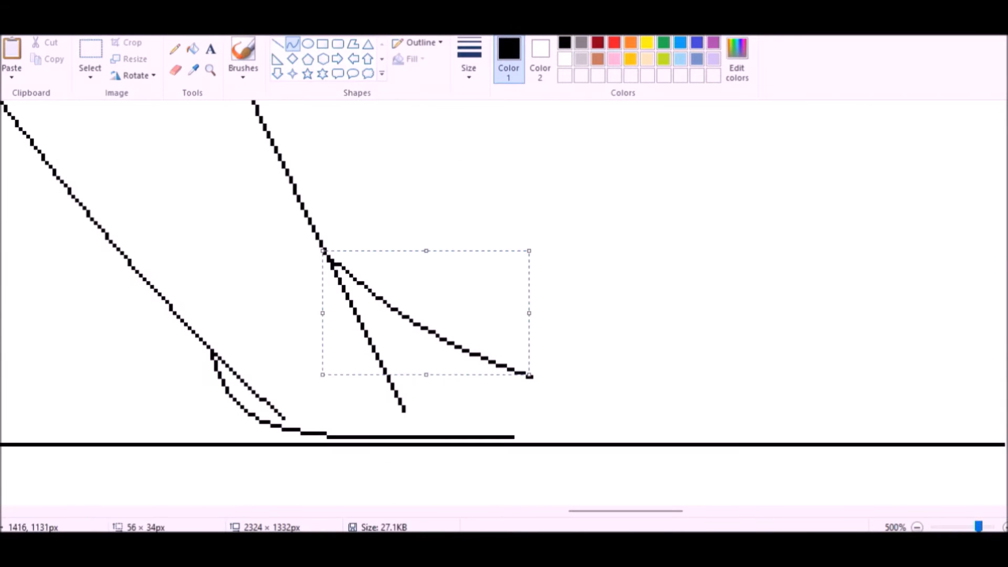
{"action": "left_click_drag", "start_coordinate": [529, 375], "coordinate": [553, 371]}
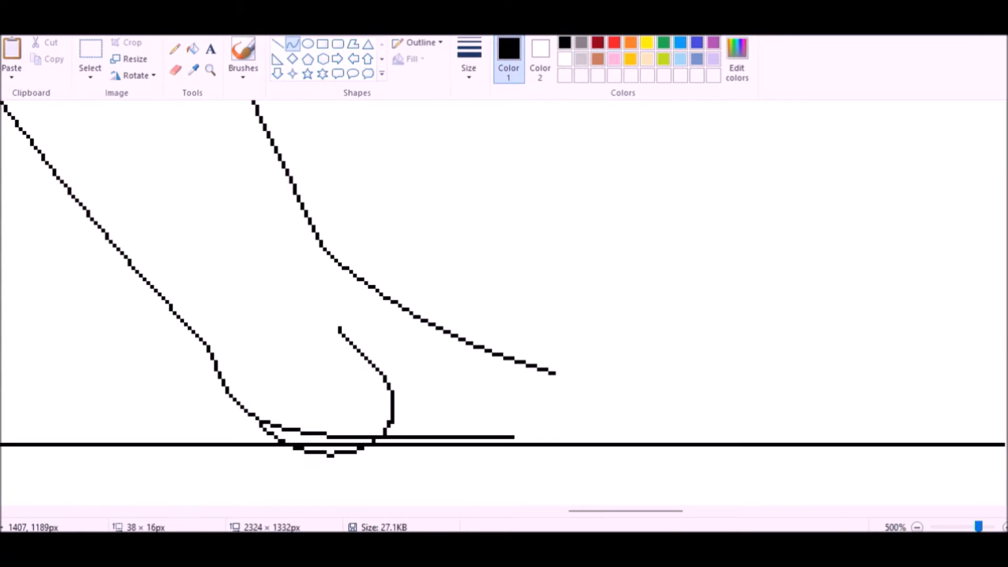
- Round off the first toe of the front paw with a curve and erase the ground line crossing it
{"action": "left_click_drag", "start_coordinate": [294, 471], "coordinate": [294, 474]}
{"action": "left_click", "coordinate": [210, 70]}
{"action": "left_click", "coordinate": [486, 372]}
{"action": "left_click", "coordinate": [486, 372]}
{"action": "left_click", "coordinate": [486, 372]}
{"action": "left_click", "coordinate": [175, 48]}
{"action": "right_click", "coordinate": [178, 202]}
{"action": "right_click", "coordinate": [191, 210]}
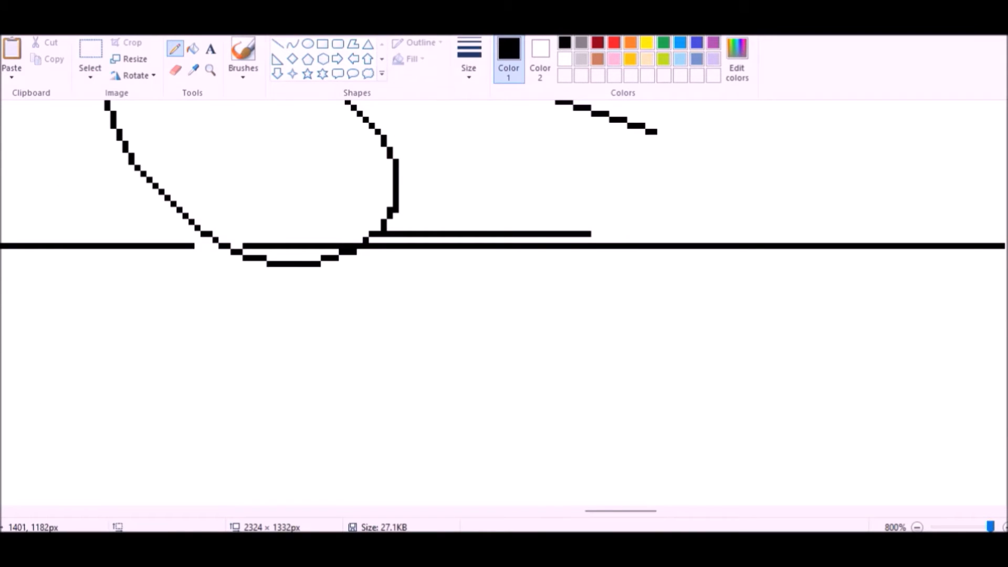
{"action": "scroll", "coordinate": [407, 234], "scroll_direction": "up", "scroll_amount": 1}
{"action": "left_click", "coordinate": [193, 48]}
{"action": "right_click", "coordinate": [407, 329]}
{"action": "left_click", "coordinate": [210, 70]}
{"action": "right_click", "coordinate": [387, 214]}
{"action": "left_click", "coordinate": [387, 213]}
- Draw a curve extending the front paw's top edge to the outer toe and erase the line it replaces
{"action": "left_click", "coordinate": [292, 44]}
{"action": "left_click_drag", "start_coordinate": [455, 306], "coordinate": [292, 380]}
{"action": "left_click_drag", "start_coordinate": [213, 153], "coordinate": [536, 332]}
{"action": "left_click_drag", "start_coordinate": [315, 237], "coordinate": [286, 224]}
{"action": "left_click_drag", "start_coordinate": [516, 284], "coordinate": [546, 254]}
{"action": "scroll", "coordinate": [298, 108], "scroll_direction": "up", "scroll_amount": 2}
{"action": "left_click", "coordinate": [174, 48]}
{"action": "right_click", "coordinate": [190, 201]}
{"action": "mouse_move", "coordinate": [198, 216]}
{"action": "left_mouse_down"}
{"action": "mouse_move", "coordinate": [361, 405]}
{"action": "mouse_move", "coordinate": [617, 420]}
{"action": "left_mouse_up"}
{"action": "left_click", "coordinate": [192, 49]}
{"action": "right_click", "coordinate": [199, 217]}
- Draw the curved divider for the front paw's middle toe and round its tip down to the paw's underside
{"action": "left_click", "coordinate": [293, 44]}
{"action": "left_click_drag", "start_coordinate": [266, 259], "coordinate": [546, 382]}
{"action": "left_click_drag", "start_coordinate": [327, 286], "coordinate": [327, 299]}
{"action": "left_click_drag", "start_coordinate": [498, 362], "coordinate": [525, 342]}
{"action": "left_click_drag", "start_coordinate": [538, 399], "coordinate": [492, 472]}
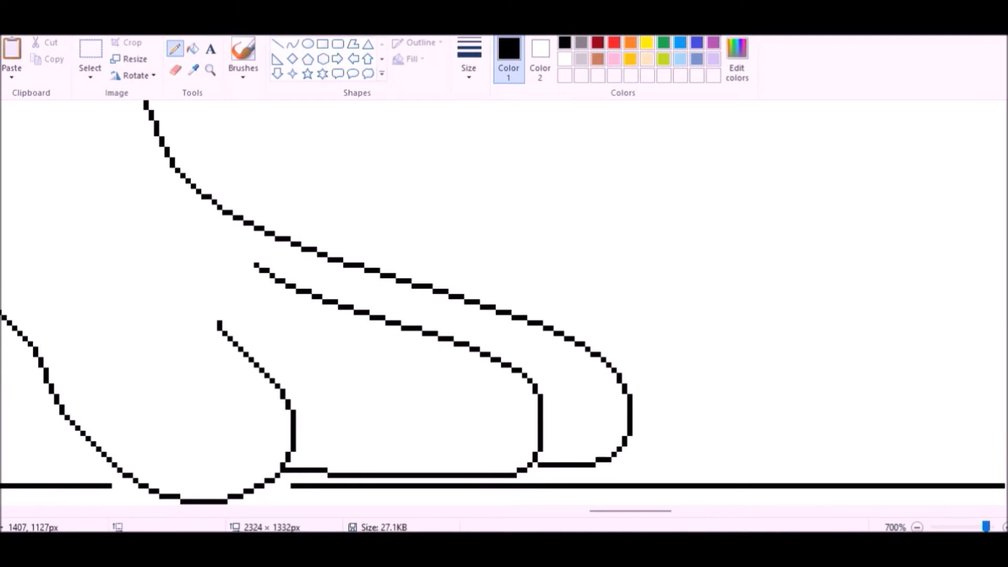
- Erase the rough lower edge of the supporting arm above the front paw and redraw it with a gentle curve
{"action": "left_click", "coordinate": [210, 70]}
{"action": "right_click", "coordinate": [197, 338]}
{"action": "left_click", "coordinate": [409, 304]}
{"action": "left_click", "coordinate": [175, 70]}
{"action": "left_click_drag", "start_coordinate": [425, 315], "coordinate": [319, 270]}
{"action": "scroll", "coordinate": [319, 270], "scroll_direction": "up", "scroll_amount": 2}
{"action": "left_click", "coordinate": [292, 44]}
{"action": "left_click_drag", "start_coordinate": [225, 146], "coordinate": [445, 431]}
{"action": "left_click_drag", "start_coordinate": [384, 360], "coordinate": [353, 362]}
- Separate the ground line from the front paw and remove it by filling it with white
{"action": "left_click", "coordinate": [210, 70]}
{"action": "right_click", "coordinate": [463, 398]}
{"action": "left_click", "coordinate": [530, 462]}
{"action": "left_click", "coordinate": [174, 49]}
{"action": "left_click_drag", "start_coordinate": [342, 222], "coordinate": [502, 222]}
{"action": "left_click", "coordinate": [192, 49]}
{"action": "right_click", "coordinate": [501, 220]}
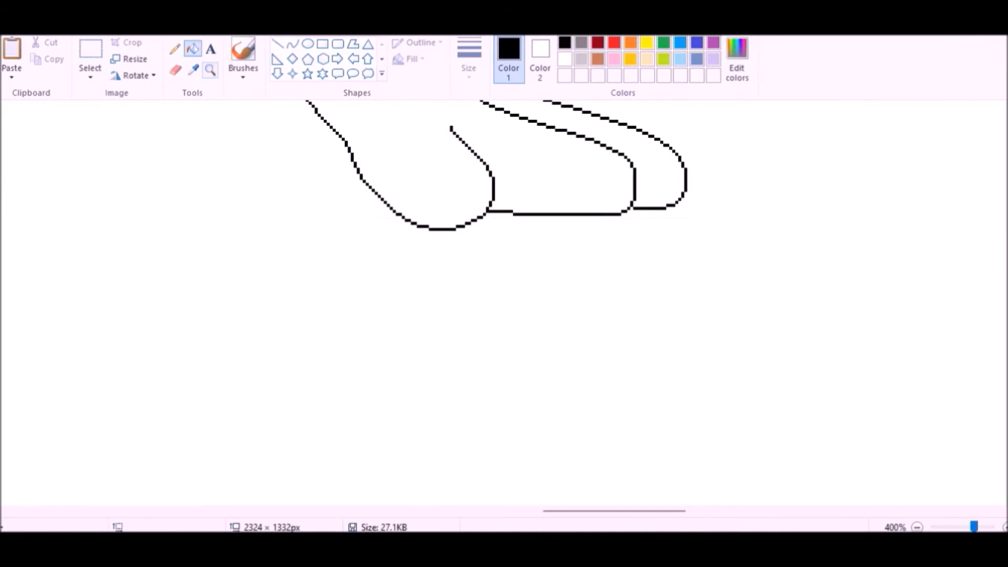
- Smooth the wrist into the front paw's underside with a curve and remove the old outline piece beside it
{"action": "left_click", "coordinate": [210, 70]}
{"action": "right_click", "coordinate": [374, 376]}
{"action": "left_click", "coordinate": [554, 458]}
{"action": "left_click", "coordinate": [302, 210]}
{"action": "left_click", "coordinate": [292, 44]}
{"action": "left_click_drag", "start_coordinate": [227, 194], "coordinate": [298, 280]}
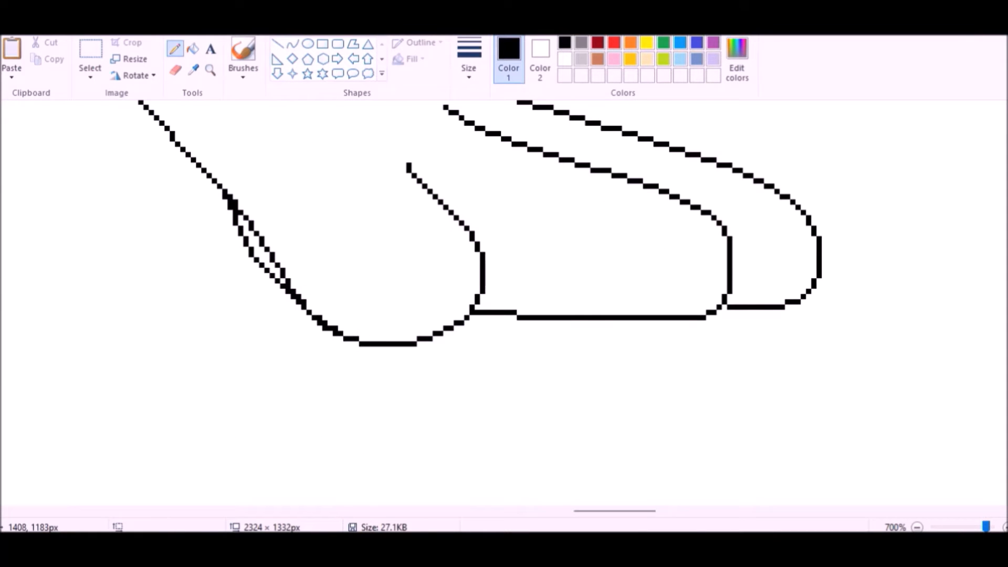
{"action": "left_click_drag", "start_coordinate": [246, 248], "coordinate": [270, 278]}
{"action": "left_click", "coordinate": [193, 49]}
{"action": "right_click", "coordinate": [239, 239]}
- Draw a rounded curve for the raised arm's shoulder that meets the side of the torso
{"action": "left_click", "coordinate": [210, 70]}
{"action": "right_click", "coordinate": [310, 396]}
{"action": "left_click", "coordinate": [66, 189]}
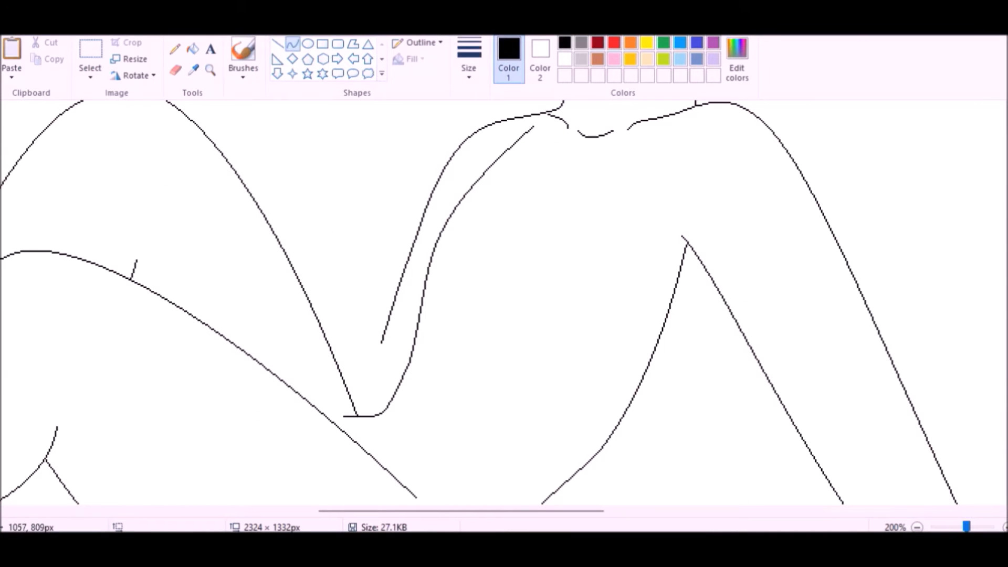
{"action": "left_click", "coordinate": [210, 70]}
{"action": "left_click", "coordinate": [520, 255]}
{"action": "left_click", "coordinate": [521, 254]}
{"action": "left_click", "coordinate": [521, 254]}
{"action": "left_click", "coordinate": [520, 254]}
{"action": "left_click", "coordinate": [174, 48]}
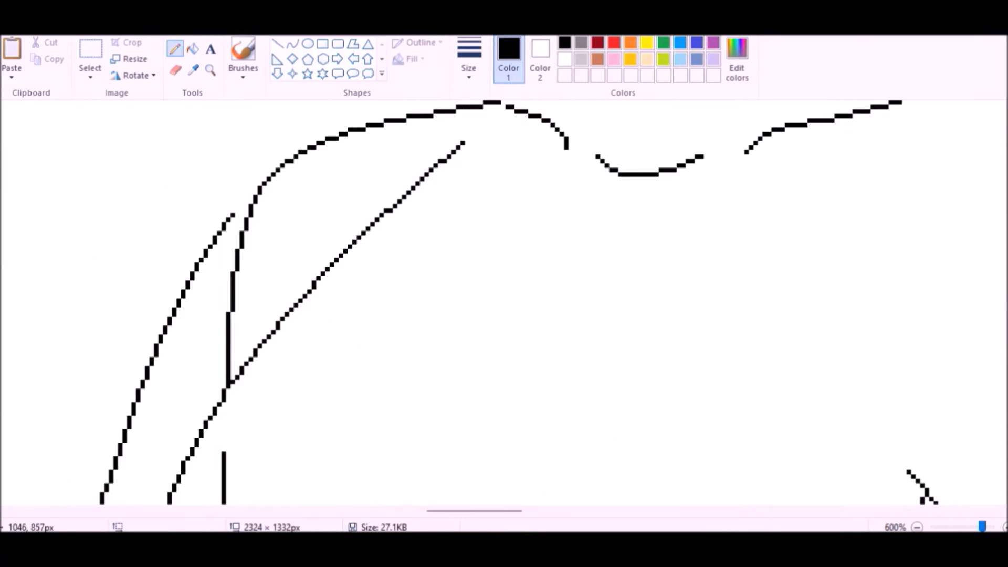
{"action": "right_click", "coordinate": [229, 381]}
- Erase the leftover upper-arm and torso line pieces beside the shoulder curve
{"action": "left_click_drag", "start_coordinate": [474, 511], "coordinate": [452, 511]}
{"action": "scroll", "coordinate": [470, 286], "scroll_direction": "down", "scroll_amount": 1}
{"action": "left_click_drag", "start_coordinate": [472, 112], "coordinate": [234, 236]}
{"action": "left_click_drag", "start_coordinate": [205, 274], "coordinate": [210, 502]}
{"action": "left_click_drag", "start_coordinate": [231, 237], "coordinate": [205, 273]}
{"action": "left_click", "coordinate": [192, 49]}
{"action": "right_click", "coordinate": [398, 262]}
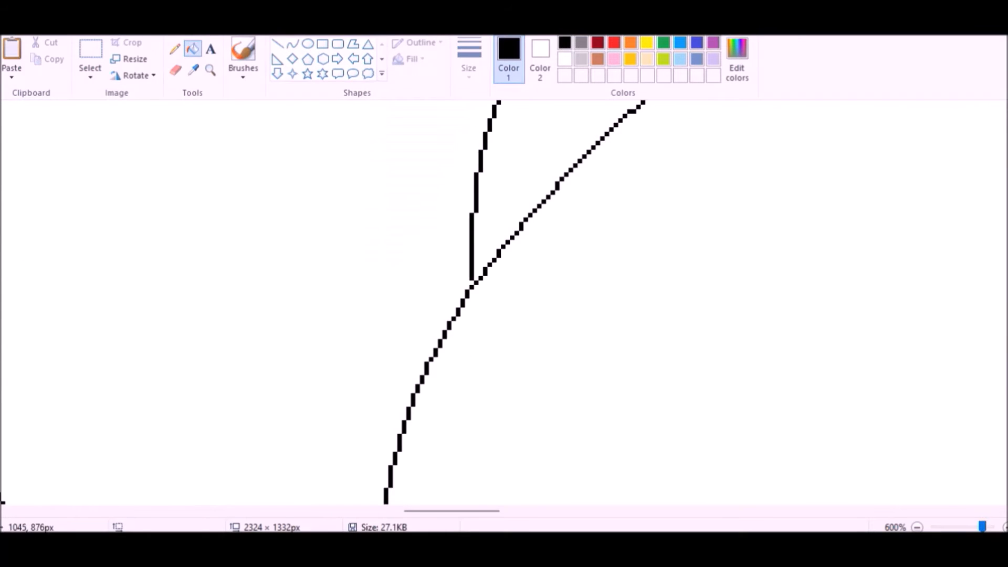
- Draw the upper and lower edges of the raised forearm as two curves running between the elbow and the knee
{"action": "left_click", "coordinate": [210, 70]}
{"action": "right_click", "coordinate": [364, 266]}
{"action": "left_click", "coordinate": [364, 265]}
{"action": "left_click", "coordinate": [293, 43]}
{"action": "left_click_drag", "start_coordinate": [483, 397], "coordinate": [298, 165]}
{"action": "left_click", "coordinate": [447, 330]}
{"action": "left_click", "coordinate": [445, 309]}
{"action": "left_click_drag", "start_coordinate": [246, 189], "coordinate": [450, 498]}
{"action": "left_click", "coordinate": [354, 395]}
{"action": "left_click", "coordinate": [328, 292]}
- Select a piece of the raised forearm's outline with a free-form selection and shift it slightly upward
{"action": "left_click", "coordinate": [209, 70]}
{"action": "right_click", "coordinate": [238, 297]}
{"action": "double_click", "coordinate": [238, 297]}
{"action": "left_click", "coordinate": [90, 74]}
{"action": "left_click", "coordinate": [118, 128]}
{"action": "mouse_move", "coordinate": [516, 438]}
{"action": "left_mouse_down"}
{"action": "mouse_move", "coordinate": [255, 118]}
{"action": "mouse_move", "coordinate": [516, 438]}
{"action": "left_mouse_up"}
{"action": "left_click_drag", "start_coordinate": [462, 349], "coordinate": [469, 329]}
{"action": "scroll", "coordinate": [469, 328], "scroll_direction": "down", "scroll_amount": 2}
- Erase the overlapping line ends on the raised forearm and save the drawing
{"action": "left_click", "coordinate": [210, 70]}
{"action": "double_click", "coordinate": [548, 320]}
{"action": "left_click", "coordinate": [176, 70]}
{"action": "scroll", "coordinate": [341, 455], "scroll_direction": "up", "scroll_amount": 1}
{"action": "left_click_drag", "start_coordinate": [431, 294], "coordinate": [426, 267]}
{"action": "scroll", "coordinate": [169, 218], "scroll_direction": "up", "scroll_amount": 3}
{"action": "key", "text": "ctrl+s"}
- Draw curves for the top of the raised arm's wrist and for the paw's underside resting over the knee
{"action": "left_click", "coordinate": [210, 70]}
{"action": "right_click", "coordinate": [249, 281]}
{"action": "double_click", "coordinate": [249, 281]}
{"action": "left_click", "coordinate": [292, 43]}
{"action": "left_click_drag", "start_coordinate": [432, 323], "coordinate": [270, 241]}
{"action": "left_click", "coordinate": [383, 218]}
{"action": "left_click", "coordinate": [334, 202]}
{"action": "left_click_drag", "start_coordinate": [292, 399], "coordinate": [106, 320]}
{"action": "left_click", "coordinate": [176, 340]}
- Draw the three rounded fingers of the raised paw above the knee with curves
{"action": "scroll", "coordinate": [220, 336], "scroll_direction": "up", "scroll_amount": 2}
{"action": "mouse_move", "coordinate": [274, 419]}
{"action": "left_mouse_down"}
{"action": "mouse_move", "coordinate": [200, 295]}
{"action": "mouse_move", "coordinate": [292, 302]}
{"action": "left_mouse_up"}
{"action": "left_click", "coordinate": [160, 247]}
{"action": "left_click_drag", "start_coordinate": [376, 421], "coordinate": [364, 250]}
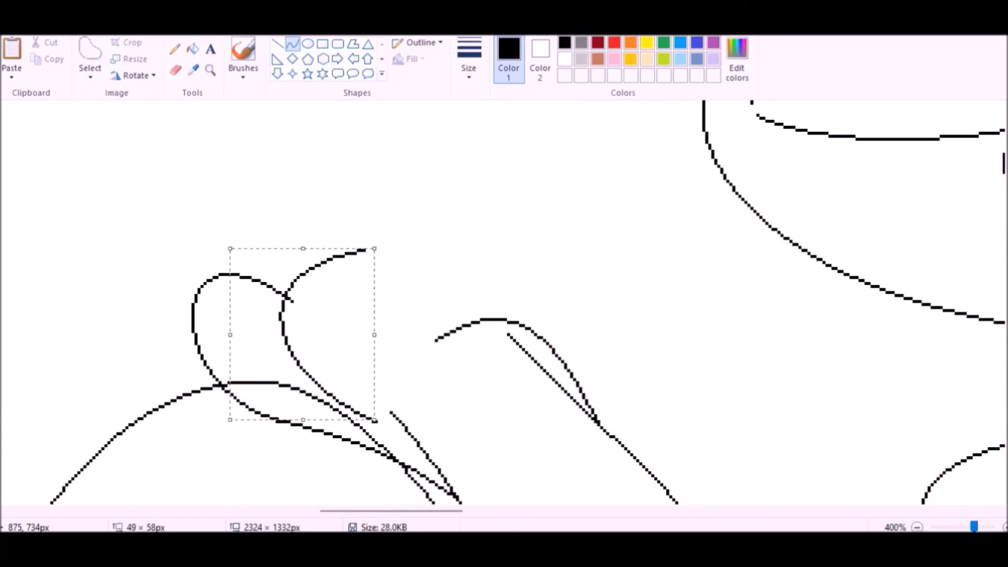
{"action": "key", "text": "ctrl+z"}
{"action": "left_click", "coordinate": [357, 337]}
{"action": "left_click_drag", "start_coordinate": [455, 420], "coordinate": [467, 363]}
{"action": "left_click", "coordinate": [522, 310]}
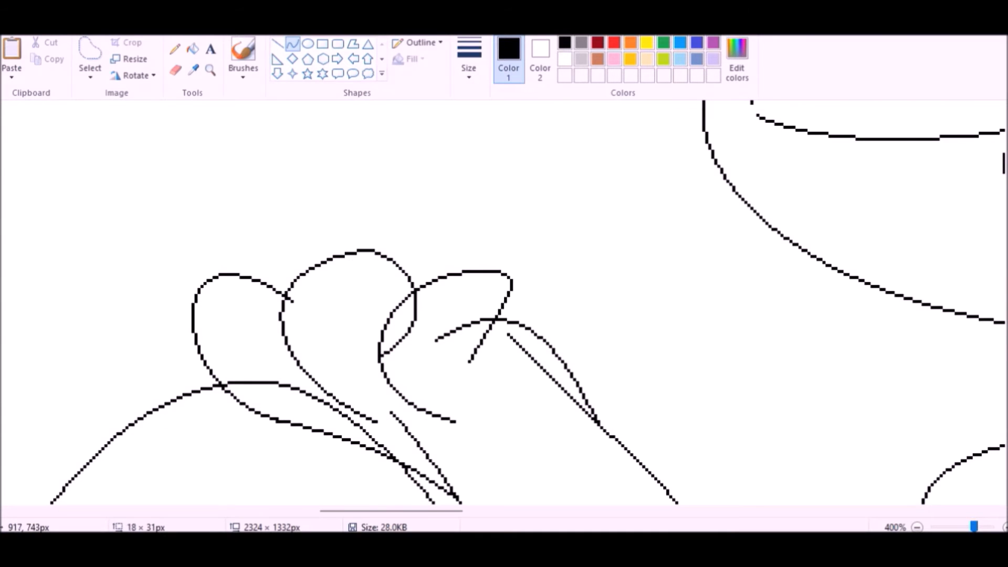
- Redraw the raised paw's middle finger narrower and erase the lines overlapping the fingers and wrist
{"action": "left_click", "coordinate": [210, 70]}
{"action": "right_click", "coordinate": [400, 338]}
{"action": "double_click", "coordinate": [400, 337]}
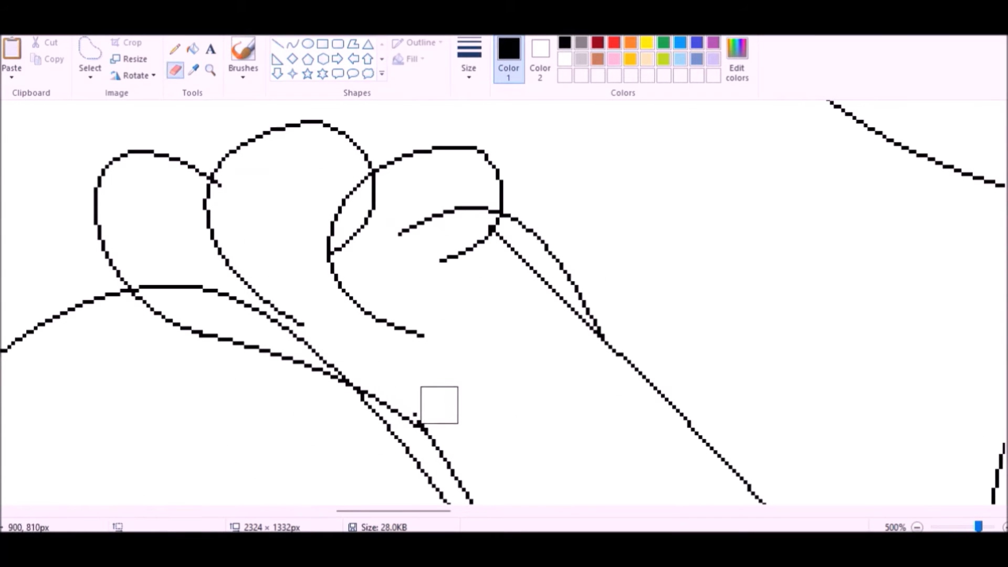
{"action": "left_click", "coordinate": [184, 228]}
{"action": "mouse_move", "coordinate": [338, 131]}
{"action": "left_mouse_down"}
{"action": "mouse_move", "coordinate": [317, 336]}
{"action": "mouse_move", "coordinate": [320, 135]}
{"action": "left_mouse_up"}
{"action": "left_click", "coordinate": [175, 48]}
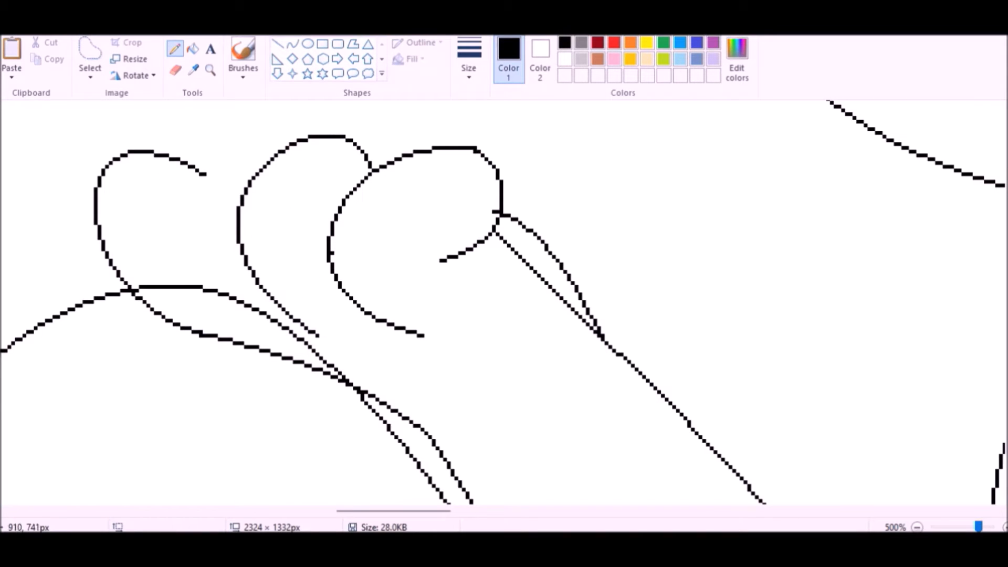
{"action": "key", "text": "ctrl+z"}
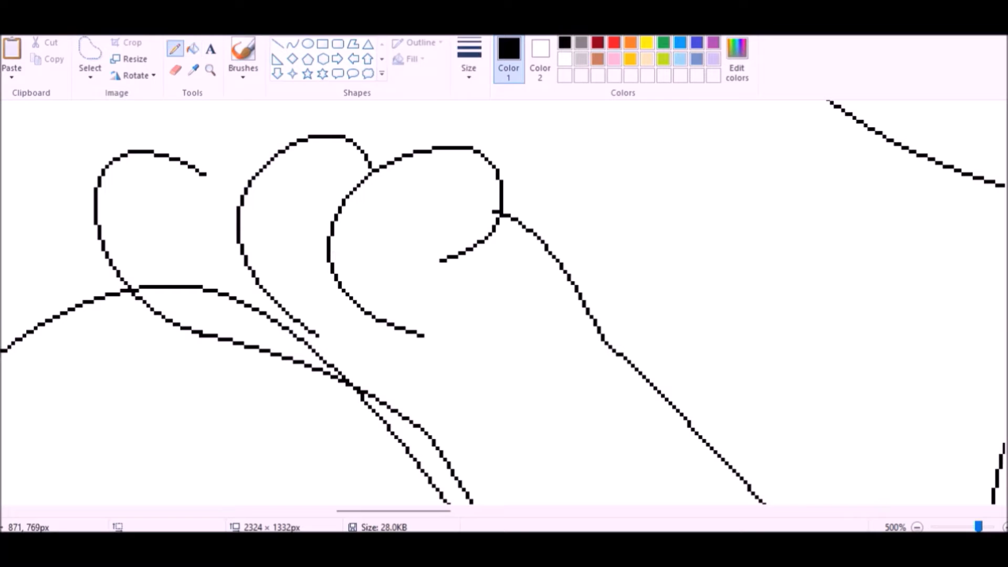
{"action": "left_click", "coordinate": [105, 145]}
{"action": "left_click", "coordinate": [107, 334]}
- Erase the old first-finger outline and the knee line crossing the raised paw, and tidy the wrist line
{"action": "left_click", "coordinate": [210, 70]}
{"action": "triple_click", "coordinate": [420, 281]}
{"action": "left_click", "coordinate": [175, 70]}
{"action": "left_click_drag", "start_coordinate": [366, 185], "coordinate": [212, 332]}
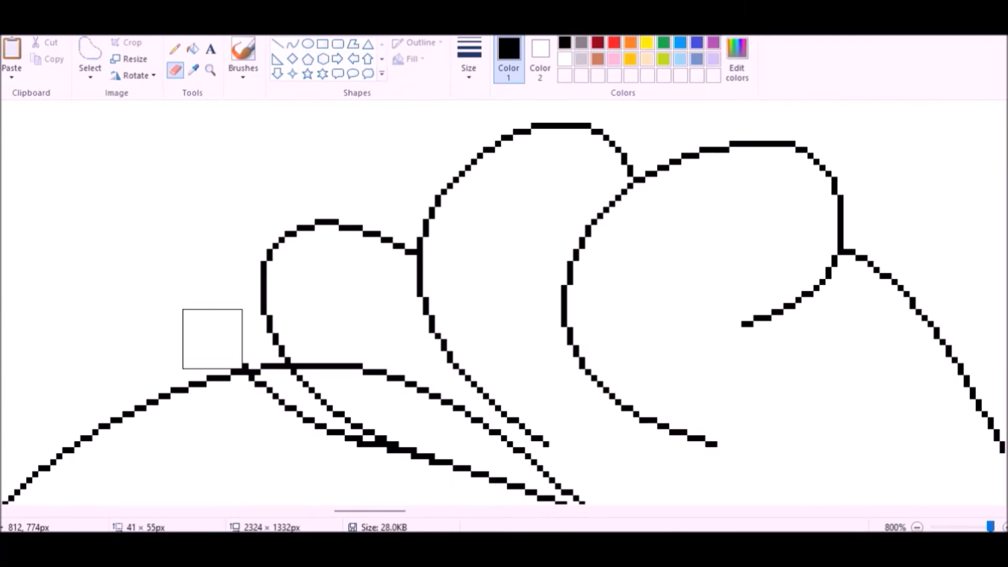
{"action": "left_click", "coordinate": [175, 49]}
{"action": "scroll", "coordinate": [291, 215], "scroll_direction": "down", "scroll_amount": 3}
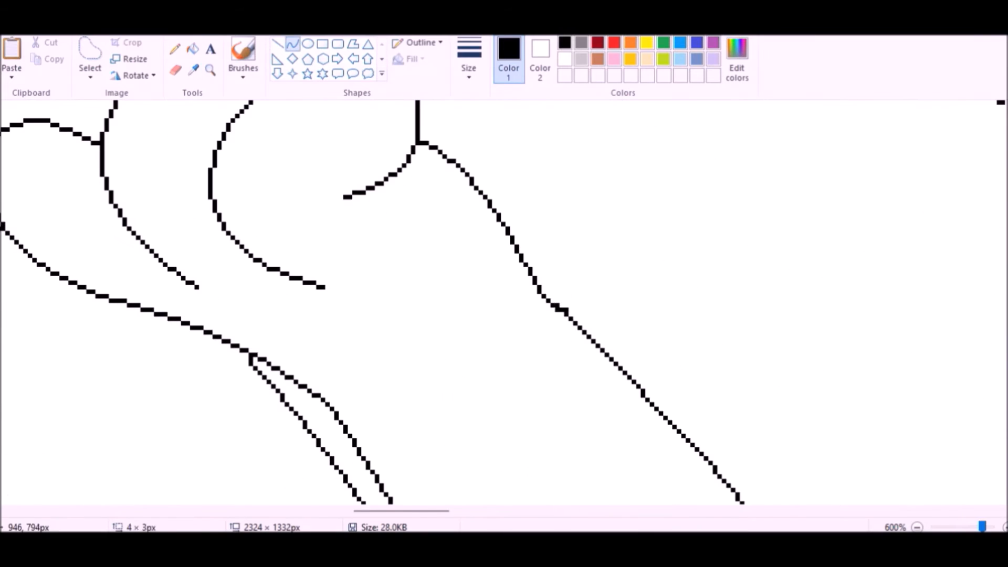
{"action": "left_click", "coordinate": [175, 49]}
{"action": "left_click_drag", "start_coordinate": [422, 144], "coordinate": [468, 177]}
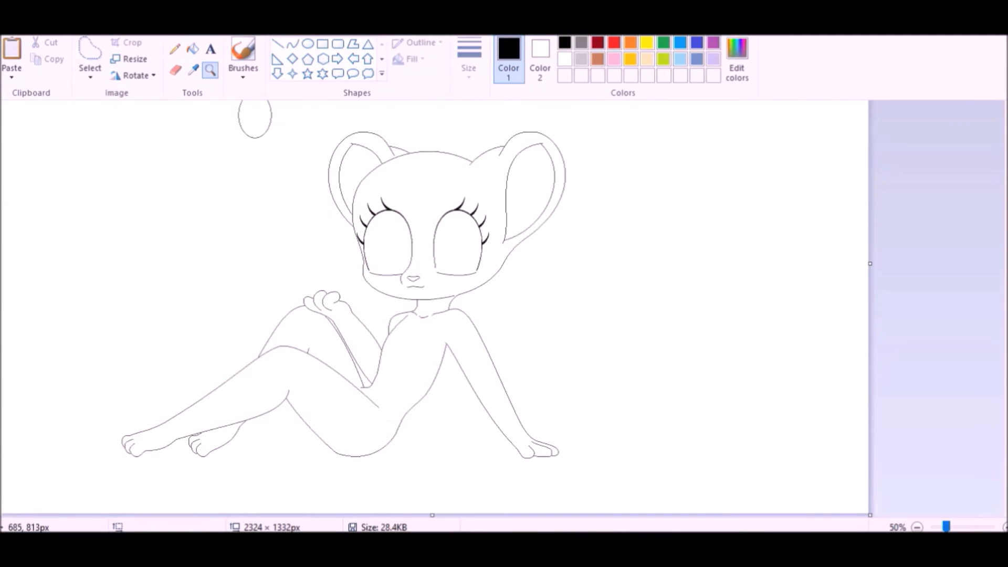
- Draw the tail tuft's curved edges with a small zigzag where the tuft meets the end of the tail
{"action": "mouse_move", "coordinate": [17, 218]}
{"action": "left_mouse_down"}
{"action": "mouse_move", "coordinate": [522, 427]}
{"action": "mouse_move", "coordinate": [675, 451]}
{"action": "left_mouse_up"}
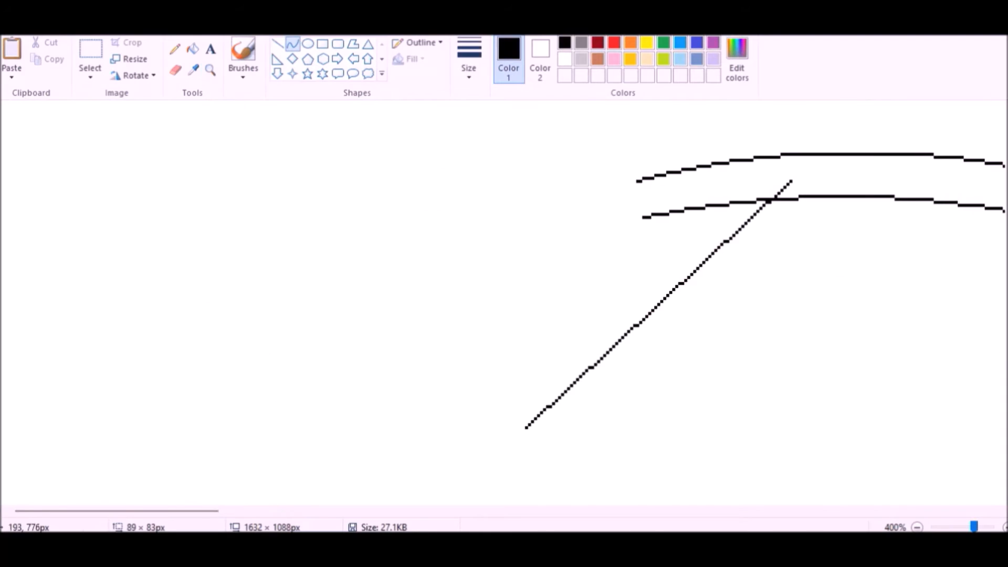
{"action": "left_click_drag", "start_coordinate": [603, 367], "coordinate": [651, 378]}
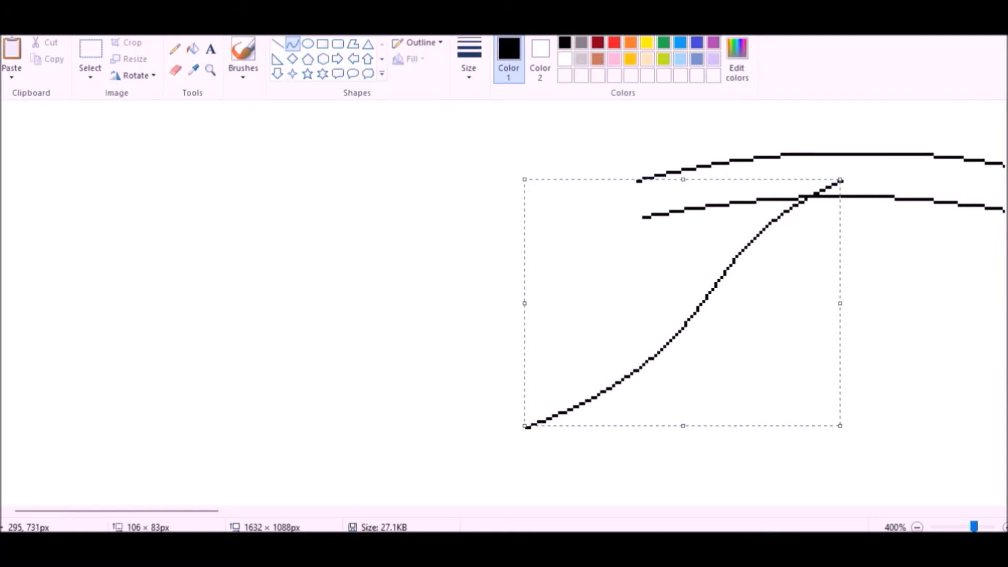
{"action": "left_click_drag", "start_coordinate": [839, 161], "coordinate": [474, 103]}
{"action": "left_click_drag", "start_coordinate": [630, 128], "coordinate": [604, 108]}
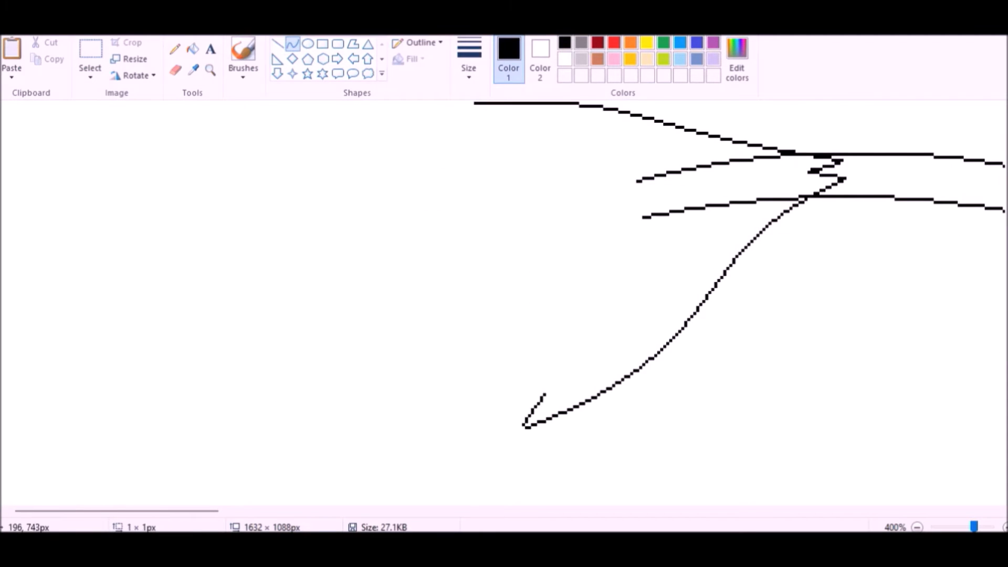
- Draw curves extending the tail tuft's lower and upper edges to a pointed tip, and add an inner crease
{"action": "scroll", "coordinate": [534, 351], "scroll_direction": "down", "scroll_amount": 1}
{"action": "scroll", "coordinate": [534, 351], "scroll_direction": "left", "scroll_amount": 1}
{"action": "left_click_drag", "start_coordinate": [576, 317], "coordinate": [38, 439]}
{"action": "left_click_drag", "start_coordinate": [252, 389], "coordinate": [179, 501]}
{"action": "mouse_move", "coordinate": [39, 439]}
{"action": "left_mouse_down"}
{"action": "mouse_move", "coordinate": [38, 423]}
{"action": "mouse_move", "coordinate": [407, 103]}
{"action": "left_mouse_up"}
{"action": "scroll", "coordinate": [408, 157], "scroll_direction": "up", "scroll_amount": 1}
{"action": "mouse_move", "coordinate": [220, 361]}
{"action": "left_mouse_down"}
{"action": "mouse_move", "coordinate": [230, 232]}
{"action": "mouse_move", "coordinate": [221, 238]}
{"action": "left_mouse_up"}
{"action": "scroll", "coordinate": [223, 237], "scroll_direction": "down", "scroll_amount": 1}
{"action": "scroll", "coordinate": [504, 303], "scroll_direction": "up", "scroll_amount": 2}
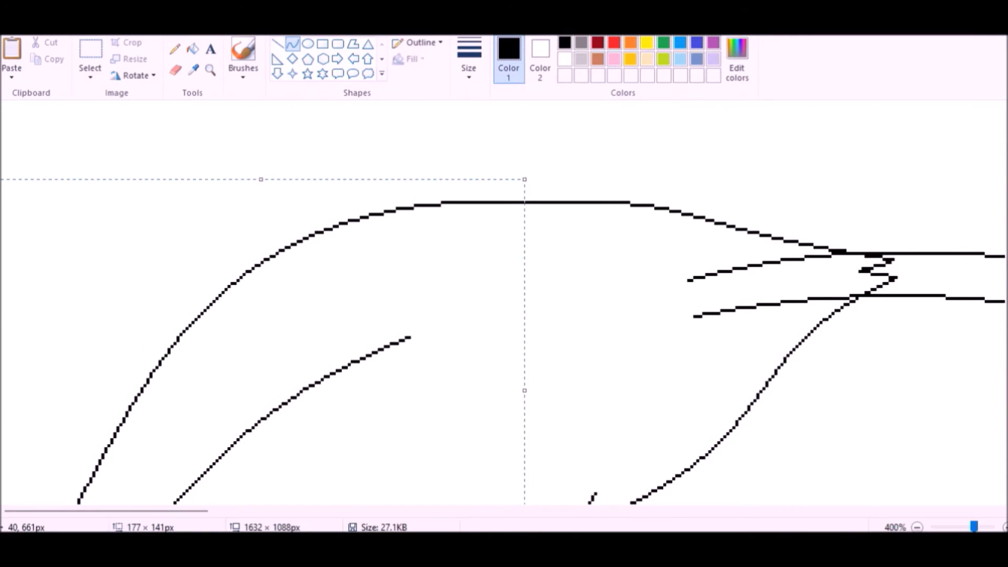
- Draw a small pointed hair spike on the tail tuft's upper edge with two curves
{"action": "left_click", "coordinate": [209, 70]}
{"action": "right_click", "coordinate": [381, 233]}
{"action": "triple_click", "coordinate": [380, 234]}
{"action": "left_click", "coordinate": [292, 44]}
{"action": "left_click_drag", "start_coordinate": [484, 241], "coordinate": [271, 171]}
{"action": "left_click_drag", "start_coordinate": [368, 202], "coordinate": [362, 176]}
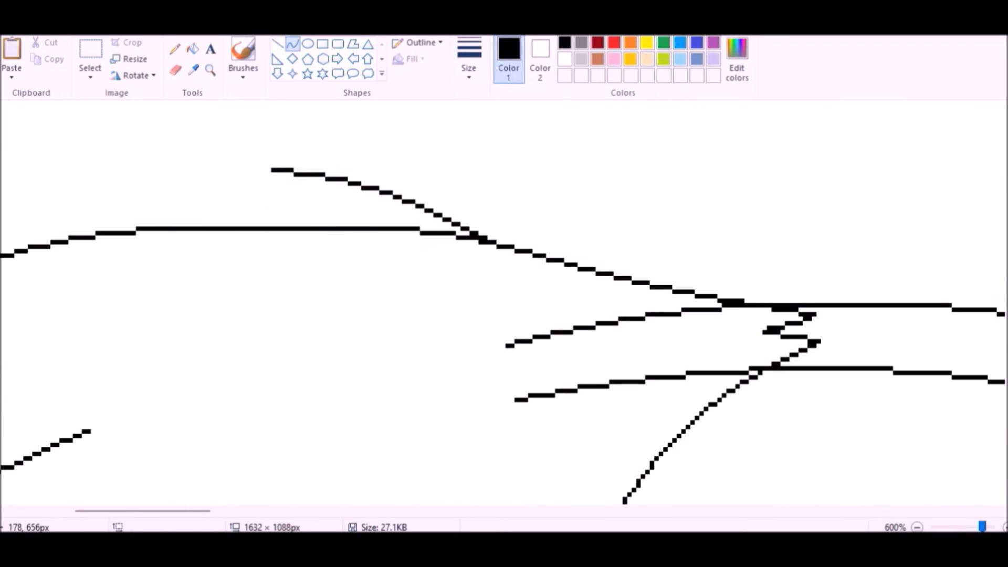
{"action": "left_click_drag", "start_coordinate": [268, 173], "coordinate": [381, 256]}
- Erase the tail lines and overlaps left inside the tuft and save the drawing
{"action": "left_click", "coordinate": [174, 70]}
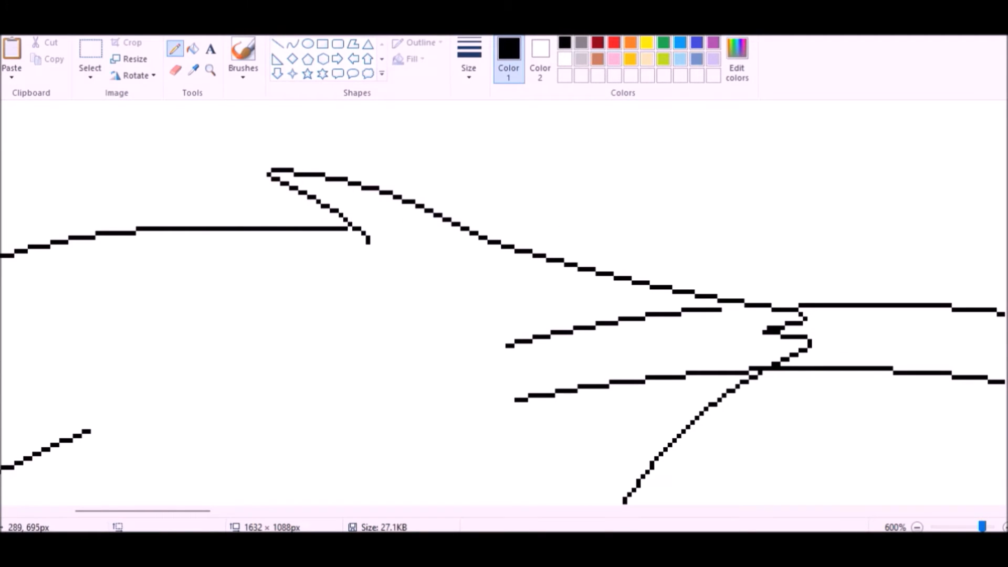
{"action": "left_click_drag", "start_coordinate": [503, 374], "coordinate": [517, 400]}
{"action": "left_click", "coordinate": [192, 49]}
{"action": "left_click", "coordinate": [624, 369]}
{"action": "right_click", "coordinate": [624, 369]}
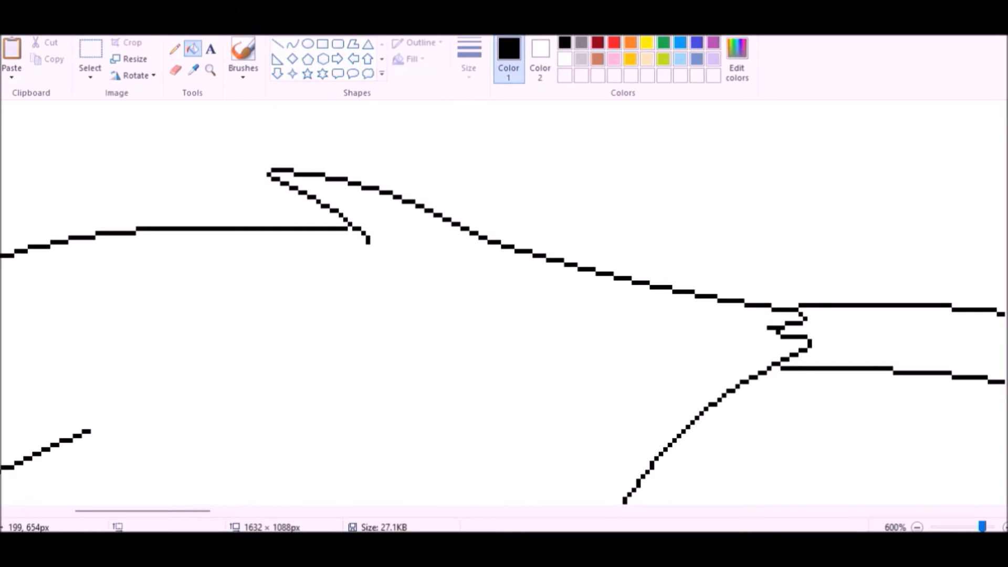
{"action": "left_click", "coordinate": [210, 70]}
{"action": "right_click", "coordinate": [147, 362]}
{"action": "right_click", "coordinate": [147, 362]}
{"action": "right_click", "coordinate": [146, 362]}
{"action": "right_click", "coordinate": [147, 363]}
{"action": "left_click", "coordinate": [147, 362]}
{"action": "left_click", "coordinate": [192, 48]}
{"action": "key", "text": "ctrl+s"}
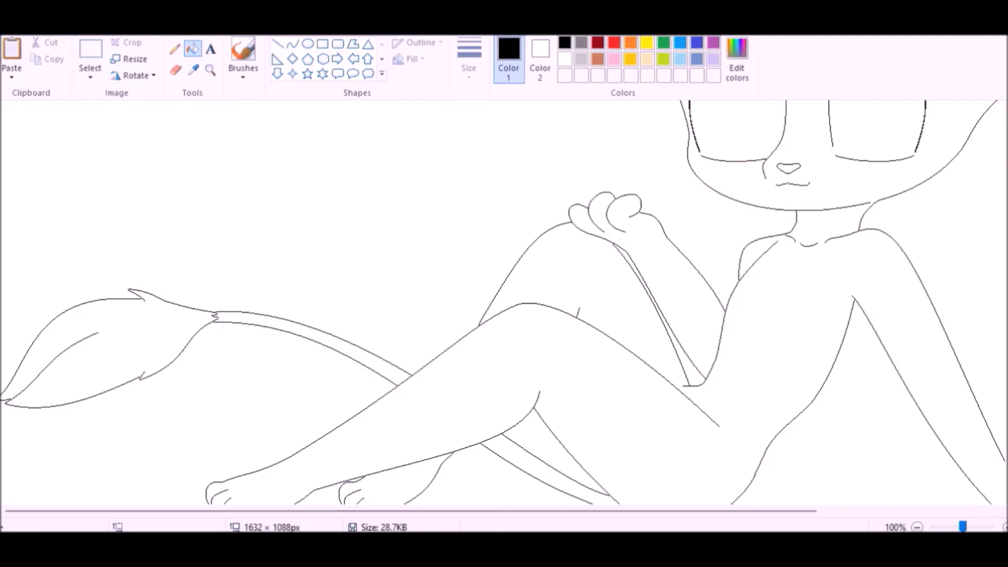
- Examine the legs, tail and raised arm outlines up close and the whole figure at a distance
{"action": "left_click", "coordinate": [210, 70]}
{"action": "right_click", "coordinate": [292, 272]}
{"action": "left_click", "coordinate": [257, 383]}
{"action": "left_click", "coordinate": [440, 384]}
{"action": "left_click", "coordinate": [440, 383]}
{"action": "left_click", "coordinate": [493, 383]}
{"action": "left_click", "coordinate": [511, 252]}
{"action": "left_click", "coordinate": [174, 49]}
{"action": "left_click", "coordinate": [210, 70]}
{"action": "right_click", "coordinate": [154, 301]}
{"action": "right_click", "coordinate": [154, 300]}
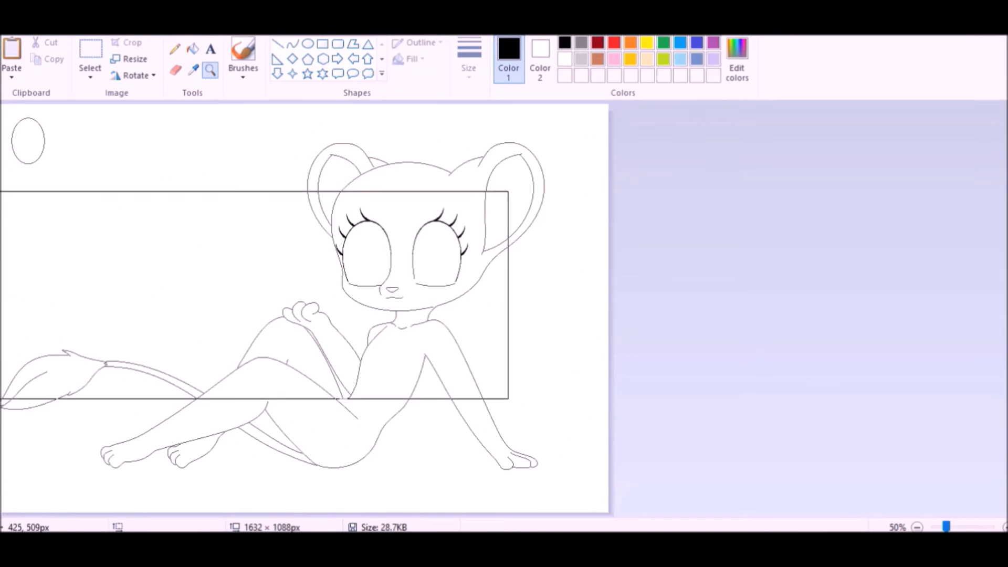
- Draw a pointed hair curve above the head and a small rounded curl beside the base of the right-hand ear
{"action": "left_click", "coordinate": [457, 205]}
{"action": "left_click", "coordinate": [609, 265]}
{"action": "left_click", "coordinate": [292, 44]}
{"action": "left_click_drag", "start_coordinate": [694, 251], "coordinate": [729, 229]}
{"action": "left_click_drag", "start_coordinate": [712, 241], "coordinate": [742, 187]}
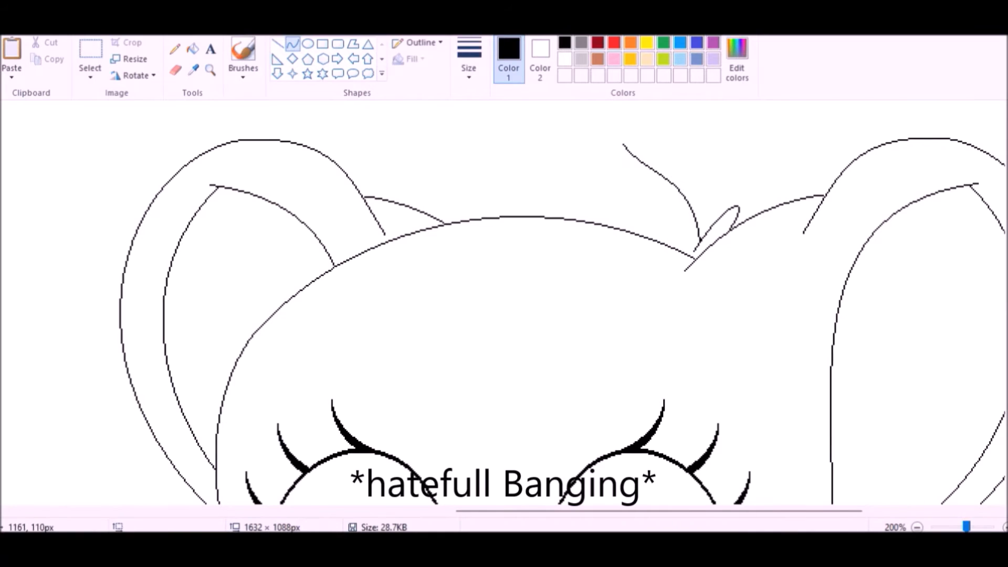
- Draw the large left hair sweep over the forehead and close it to a pointed tip above the lashes with curves
{"action": "left_click_drag", "start_coordinate": [650, 212], "coordinate": [299, 418]}
{"action": "mouse_move", "coordinate": [475, 315]}
{"action": "left_mouse_down"}
{"action": "mouse_move", "coordinate": [533, 147]}
{"action": "mouse_move", "coordinate": [449, 36]}
{"action": "left_mouse_up"}
{"action": "left_click_drag", "start_coordinate": [336, 220], "coordinate": [50, 131]}
{"action": "scroll", "coordinate": [251, 256], "scroll_direction": "down", "scroll_amount": 1}
{"action": "left_click_drag", "start_coordinate": [297, 314], "coordinate": [300, 205]}
{"action": "mouse_move", "coordinate": [310, 273]}
{"action": "left_mouse_down"}
{"action": "mouse_move", "coordinate": [341, 281]}
{"action": "mouse_move", "coordinate": [331, 342]}
{"action": "left_mouse_up"}
- Draw the central pointed fringe between the eyes and the curved side lock beside the right-hand eye
{"action": "left_click_drag", "start_coordinate": [441, 385], "coordinate": [480, 361]}
{"action": "mouse_move", "coordinate": [499, 445]}
{"action": "left_mouse_down"}
{"action": "mouse_move", "coordinate": [467, 433]}
{"action": "mouse_move", "coordinate": [582, 146]}
{"action": "left_mouse_up"}
{"action": "left_click_drag", "start_coordinate": [525, 290], "coordinate": [582, 370]}
{"action": "left_click_drag", "start_coordinate": [577, 221], "coordinate": [691, 247]}
{"action": "left_click_drag", "start_coordinate": [585, 346], "coordinate": [697, 236]}
{"action": "left_click_drag", "start_coordinate": [641, 291], "coordinate": [640, 332]}
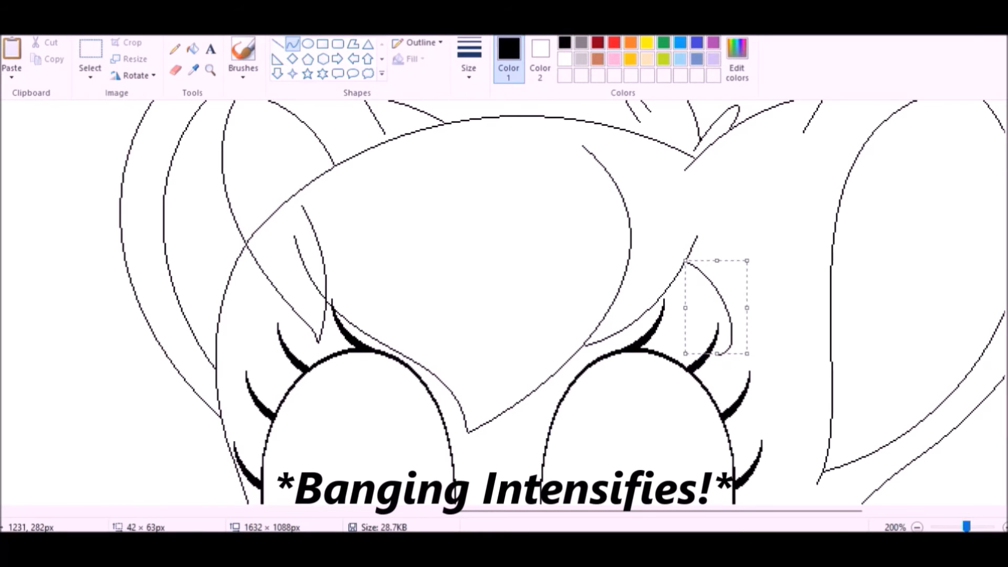
{"action": "left_click_drag", "start_coordinate": [730, 293], "coordinate": [758, 399]}
{"action": "left_click_drag", "start_coordinate": [772, 272], "coordinate": [845, 271]}
- Erase the left lock's inner line above the point where it crosses the fringe
{"action": "left_click", "coordinate": [210, 70]}
{"action": "left_click", "coordinate": [350, 281]}
{"action": "left_click", "coordinate": [350, 282]}
{"action": "left_click", "coordinate": [350, 282]}
{"action": "left_click", "coordinate": [351, 282]}
{"action": "left_click", "coordinate": [175, 49]}
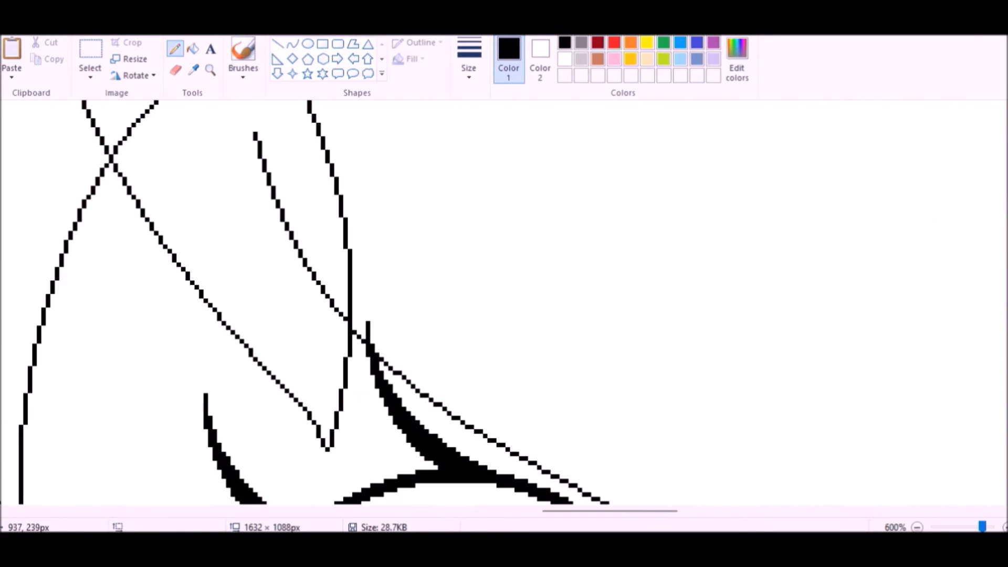
{"action": "left_click_drag", "start_coordinate": [370, 298], "coordinate": [309, 110]}
- Erase the head and ear outlines that run through the left side of the hair
{"action": "left_click_drag", "start_coordinate": [157, 107], "coordinate": [133, 134]}
{"action": "scroll", "coordinate": [283, 193], "scroll_direction": "up", "scroll_amount": 1}
{"action": "left_click", "coordinate": [175, 48]}
{"action": "scroll", "coordinate": [157, 331], "scroll_direction": "up", "scroll_amount": 4}
{"action": "left_click_drag", "start_coordinate": [105, 195], "coordinate": [155, 292]}
{"action": "scroll", "coordinate": [200, 314], "scroll_direction": "up", "scroll_amount": 3}
{"action": "right_click", "coordinate": [238, 341]}
{"action": "scroll", "coordinate": [236, 342], "scroll_direction": "down", "scroll_amount": 1}
{"action": "left_click_drag", "start_coordinate": [248, 245], "coordinate": [157, 409]}
- Trace a freehand line beneath the top of the head and remove the head outline covered by hair
{"action": "left_click", "coordinate": [210, 69]}
{"action": "right_click", "coordinate": [753, 486]}
{"action": "right_click", "coordinate": [754, 485]}
{"action": "left_click", "coordinate": [175, 49]}
{"action": "left_click_drag", "start_coordinate": [178, 178], "coordinate": [730, 229]}
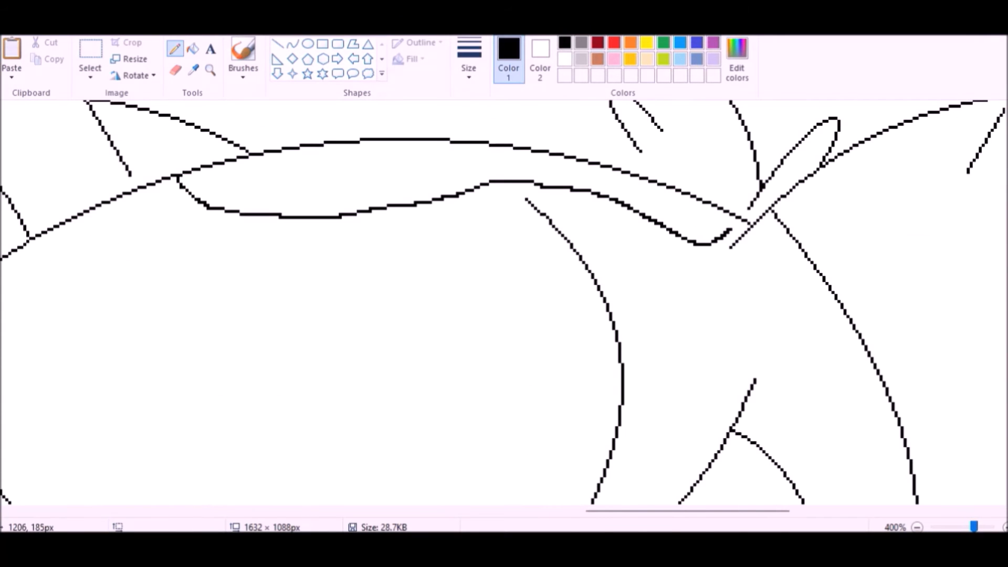
{"action": "left_click", "coordinate": [210, 70]}
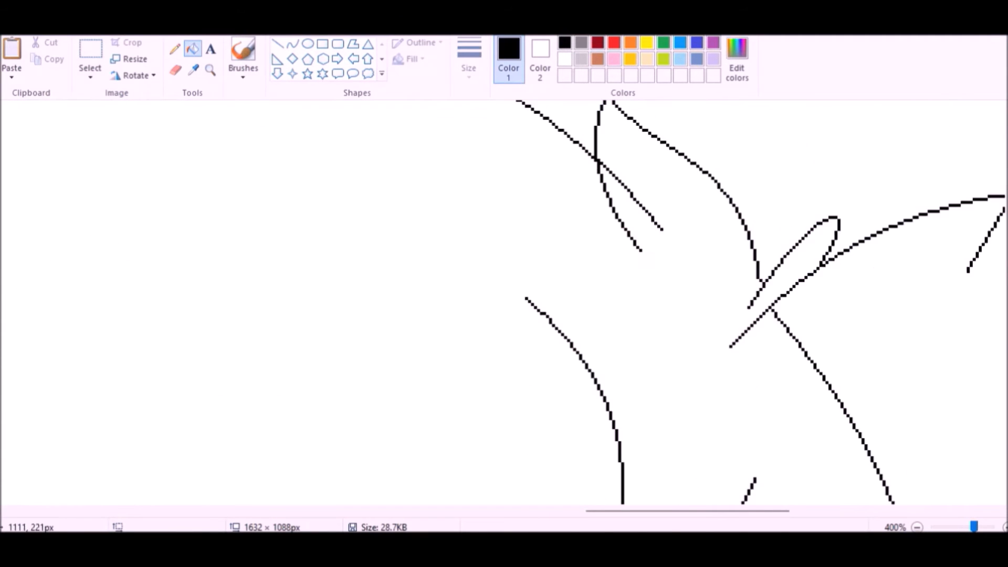
- Erase the overlapping curve end inside the raised hair tip, undoing the stray stroke
{"action": "scroll", "coordinate": [438, 315], "scroll_direction": "up", "scroll_amount": 2}
{"action": "left_click", "coordinate": [593, 333]}
{"action": "left_click", "coordinate": [593, 334]}
{"action": "left_click", "coordinate": [593, 333]}
{"action": "left_click", "coordinate": [175, 49]}
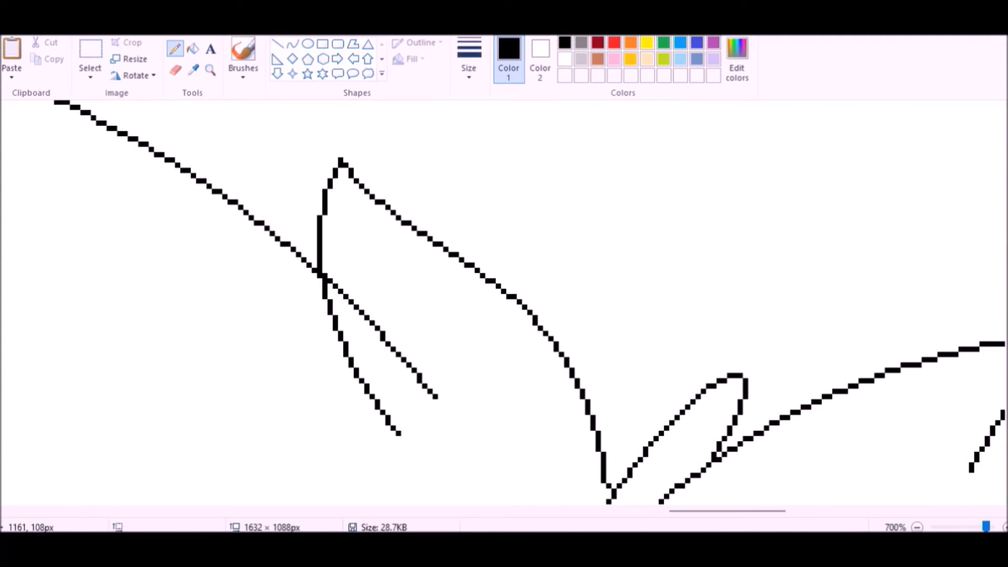
{"action": "left_click_drag", "start_coordinate": [329, 299], "coordinate": [394, 460]}
{"action": "key", "text": "ctrl+z"}
{"action": "key", "text": "ctrl+z"}
{"action": "left_click", "coordinate": [193, 48]}
{"action": "scroll", "coordinate": [329, 320], "scroll_direction": "down", "scroll_amount": 1}
- Join the side lock, small curl and head outline near the right-hand ear with short pencil strokes
{"action": "left_click", "coordinate": [210, 70]}
{"action": "right_click", "coordinate": [211, 164]}
{"action": "right_click", "coordinate": [210, 164]}
{"action": "right_click", "coordinate": [596, 259]}
{"action": "left_click", "coordinate": [596, 166]}
{"action": "left_click", "coordinate": [596, 166]}
{"action": "left_click", "coordinate": [596, 166]}
{"action": "left_click", "coordinate": [596, 165]}
{"action": "left_click", "coordinate": [596, 166]}
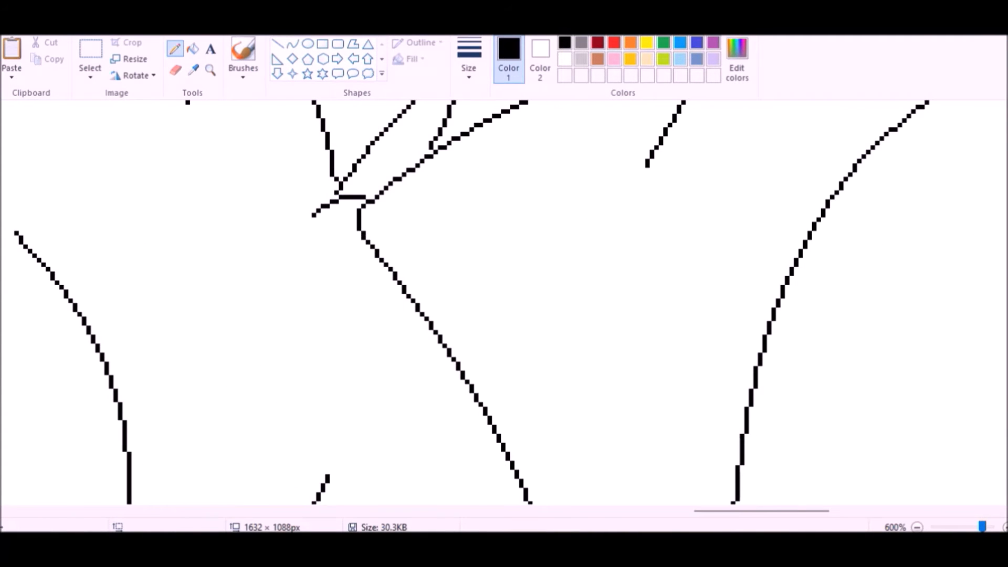
{"action": "left_click", "coordinate": [210, 70]}
{"action": "right_click", "coordinate": [388, 302]}
{"action": "left_click", "coordinate": [174, 49]}
- Fill the hair with periwinkle blue and the head, outer ears, body and limbs with pale cream
{"action": "left_click", "coordinate": [210, 70]}
{"action": "right_click", "coordinate": [346, 270]}
{"action": "right_click", "coordinate": [347, 270]}
{"action": "right_click", "coordinate": [347, 270]}
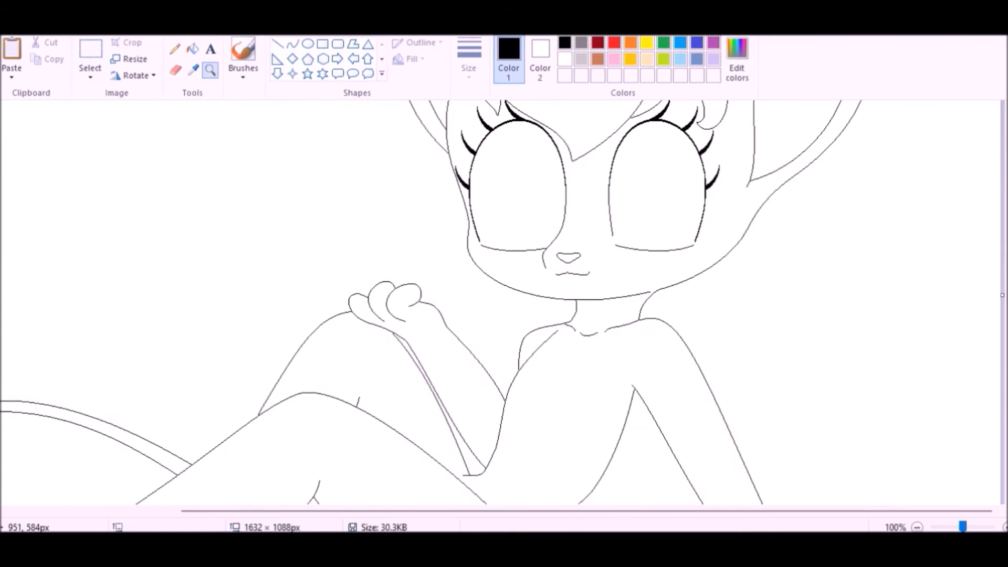
{"action": "right_click", "coordinate": [347, 270]}
{"action": "left_click", "coordinate": [346, 271]}
{"action": "scroll", "coordinate": [584, 186], "scroll_direction": "up", "scroll_amount": 2}
{"action": "left_click", "coordinate": [192, 49]}
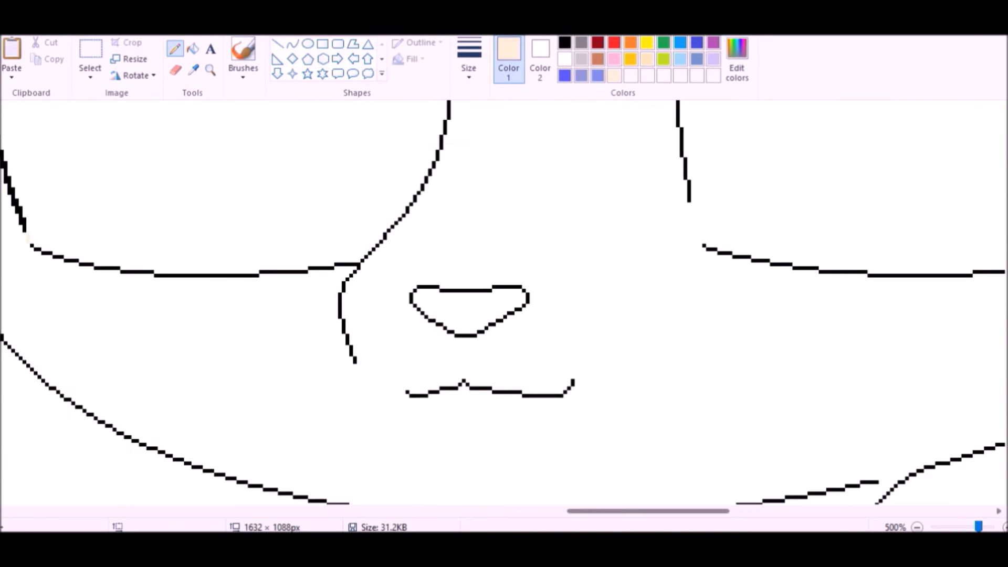
{"action": "left_click_drag", "start_coordinate": [647, 510], "coordinate": [695, 511]}
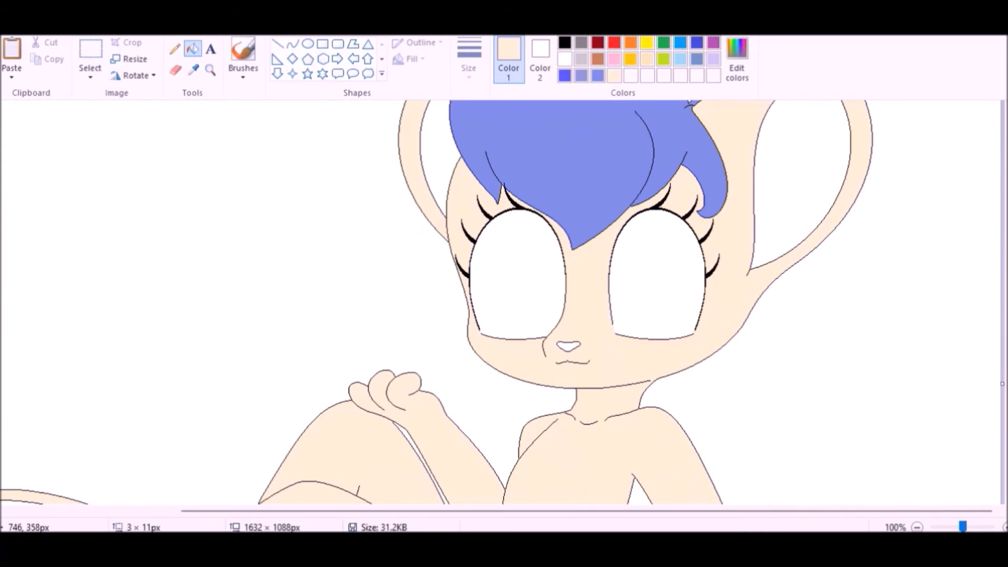
{"action": "left_click", "coordinate": [619, 421]}
{"action": "left_click", "coordinate": [430, 273]}
{"action": "left_click", "coordinate": [373, 246]}
{"action": "left_click", "coordinate": [341, 226]}
{"action": "left_click", "coordinate": [315, 210]}
{"action": "left_click", "coordinate": [315, 173]}
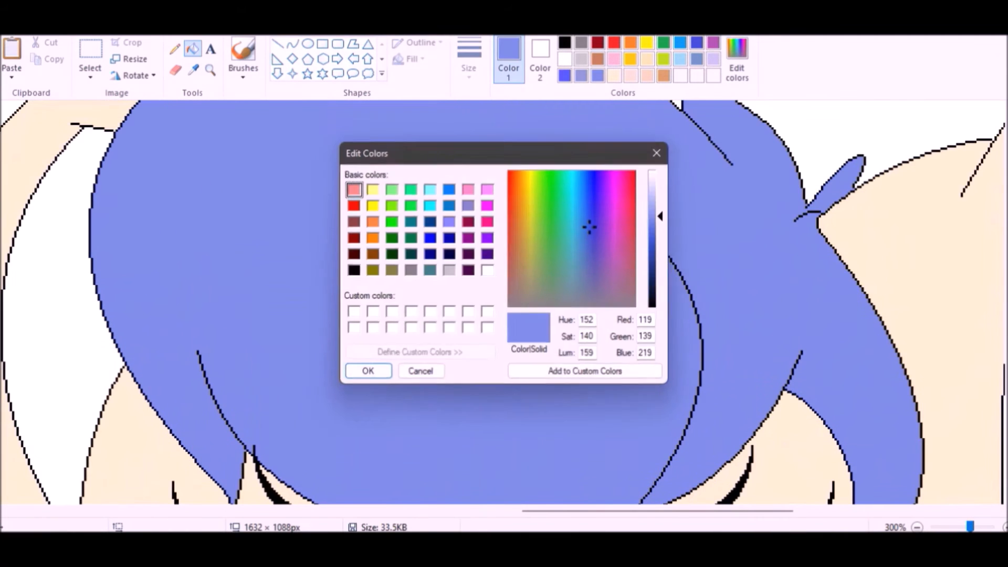
- Add a curved light periwinkle highlight band across the central fringe and extend its edge over the side lock
{"action": "left_click_drag", "start_coordinate": [315, 201], "coordinate": [298, 369]}
{"action": "scroll", "coordinate": [503, 301], "scroll_direction": "down", "scroll_amount": 1}
{"action": "left_click_drag", "start_coordinate": [652, 479], "coordinate": [117, 340]}
{"action": "mouse_move", "coordinate": [482, 435]}
{"action": "left_mouse_down"}
{"action": "mouse_move", "coordinate": [482, 249]}
{"action": "mouse_move", "coordinate": [470, 179]}
{"action": "left_mouse_up"}
{"action": "left_click_drag", "start_coordinate": [315, 294], "coordinate": [314, 396]}
{"action": "scroll", "coordinate": [503, 302], "scroll_direction": "up", "scroll_amount": 1}
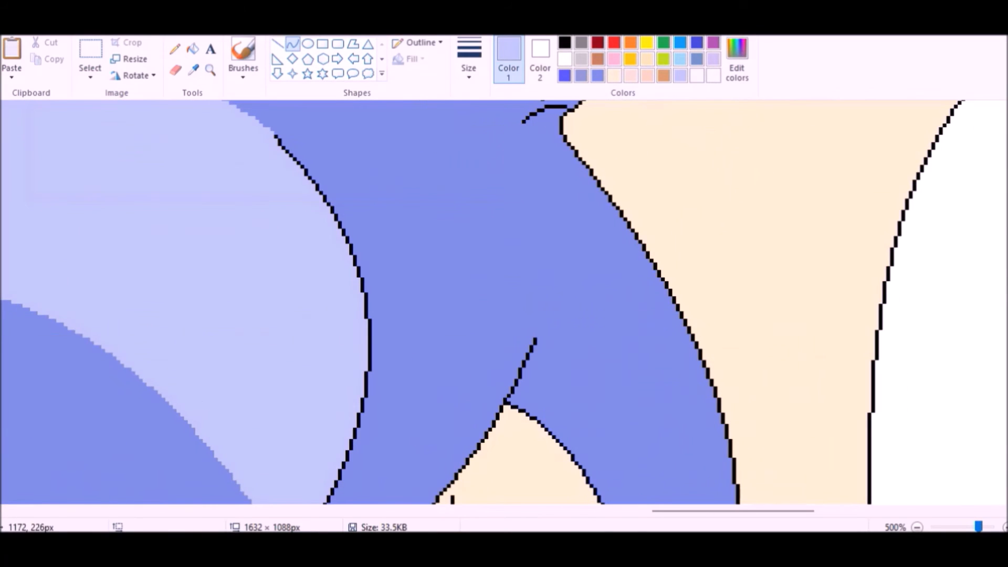
{"action": "left_click_drag", "start_coordinate": [372, 340], "coordinate": [632, 240]}
{"action": "left_click_drag", "start_coordinate": [546, 274], "coordinate": [582, 294]}
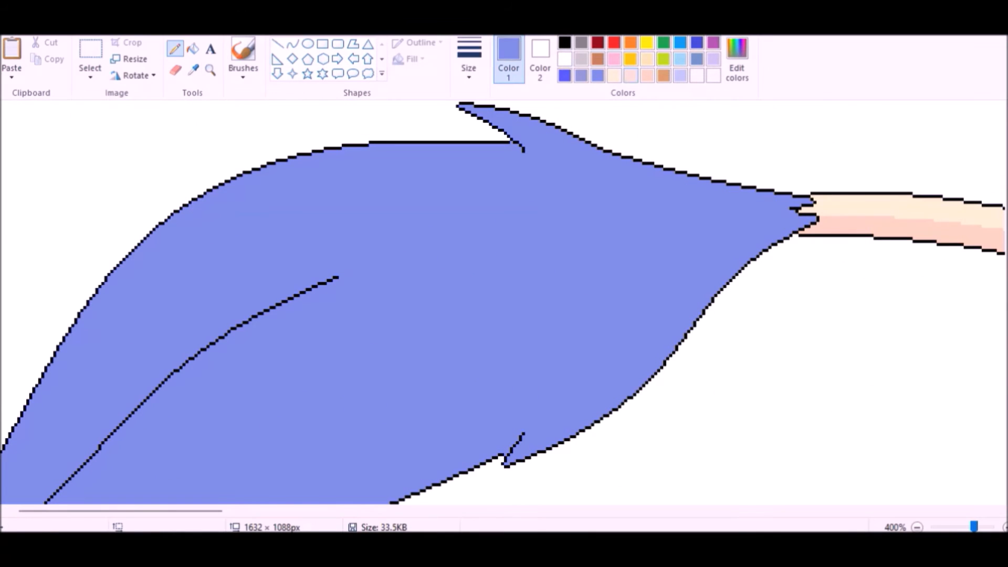
- Draw an S-shaped highlight band across the tail tuft and fill it with light periwinkle
{"action": "left_click", "coordinate": [679, 75]}
{"action": "left_click", "coordinate": [292, 43]}
{"action": "mouse_move", "coordinate": [342, 147]}
{"action": "left_mouse_down"}
{"action": "mouse_move", "coordinate": [607, 355]}
{"action": "mouse_move", "coordinate": [652, 373]}
{"action": "left_mouse_up"}
{"action": "left_click_drag", "start_coordinate": [419, 210], "coordinate": [246, 226]}
{"action": "left_click_drag", "start_coordinate": [577, 314], "coordinate": [653, 236]}
{"action": "scroll", "coordinate": [164, 234], "scroll_direction": "down", "scroll_amount": 1}
{"action": "left_click_drag", "start_coordinate": [160, 127], "coordinate": [343, 423]}
{"action": "left_click", "coordinate": [192, 49]}
{"action": "left_click", "coordinate": [198, 170]}
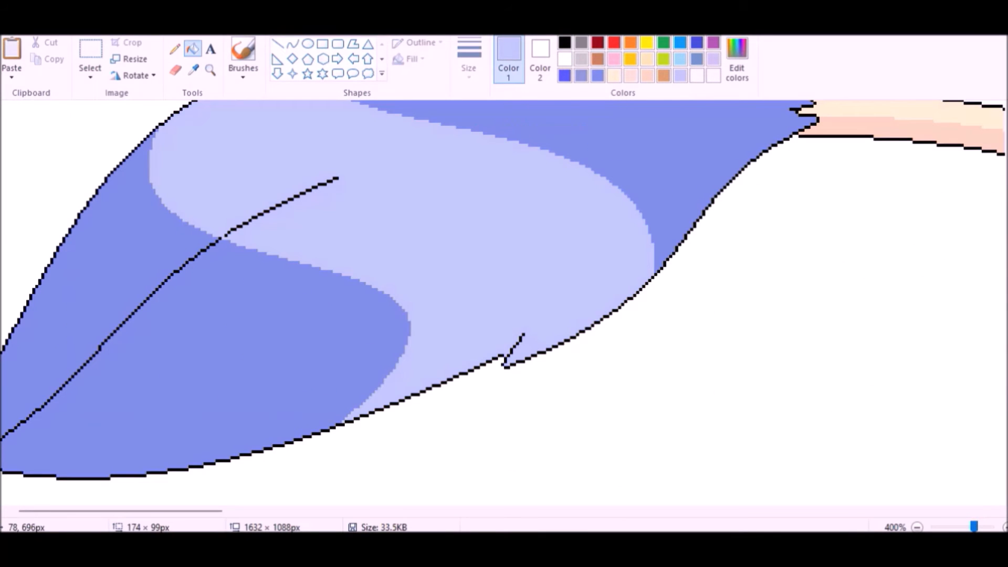
{"action": "left_click_drag", "start_coordinate": [224, 277], "coordinate": [249, 288]}
{"action": "left_click", "coordinate": [192, 48]}
{"action": "left_click", "coordinate": [230, 277]}
{"action": "left_click", "coordinate": [305, 298]}
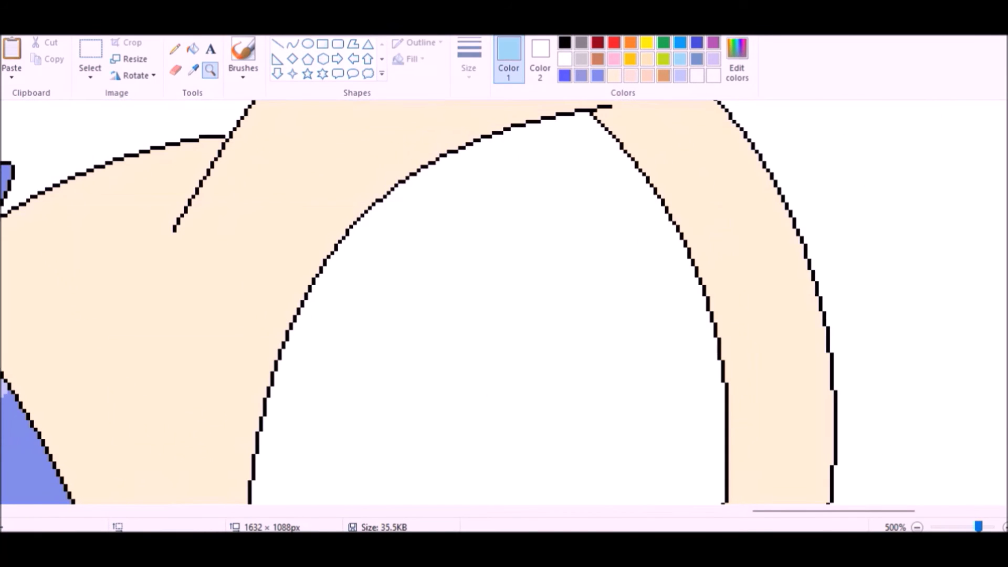
- Choose a custom colour and draw a shading curve across the right-hand inner ear
{"action": "left_click", "coordinate": [736, 57]}
{"action": "mouse_move", "coordinate": [577, 111]}
{"action": "left_mouse_down"}
{"action": "mouse_move", "coordinate": [495, 297]}
{"action": "mouse_move", "coordinate": [337, 439]}
{"action": "left_mouse_up"}
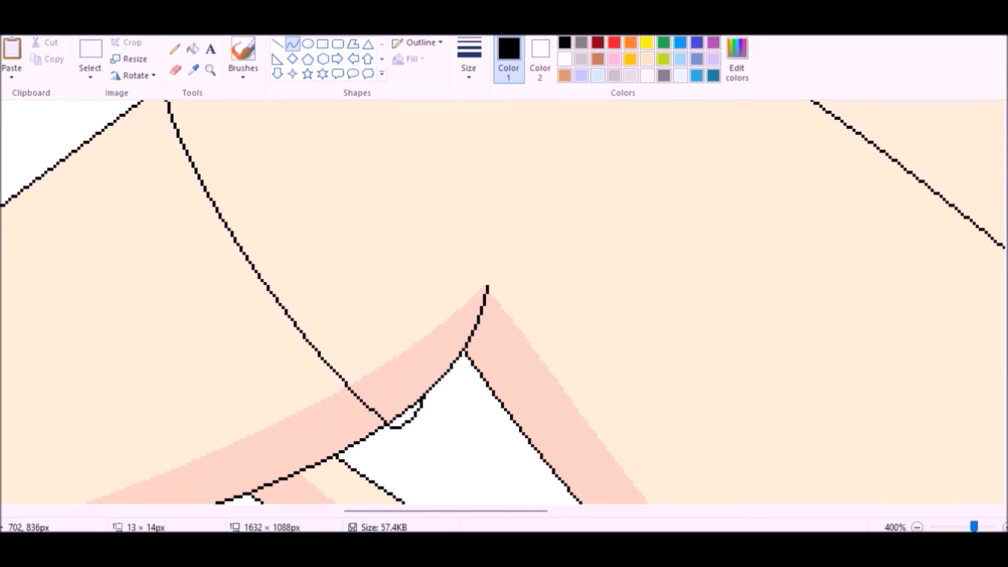
- Draw a pouch at the hip with curves for its rounded body, side fold and curved flap
{"action": "left_click", "coordinate": [210, 70]}
{"action": "left_click", "coordinate": [480, 424]}
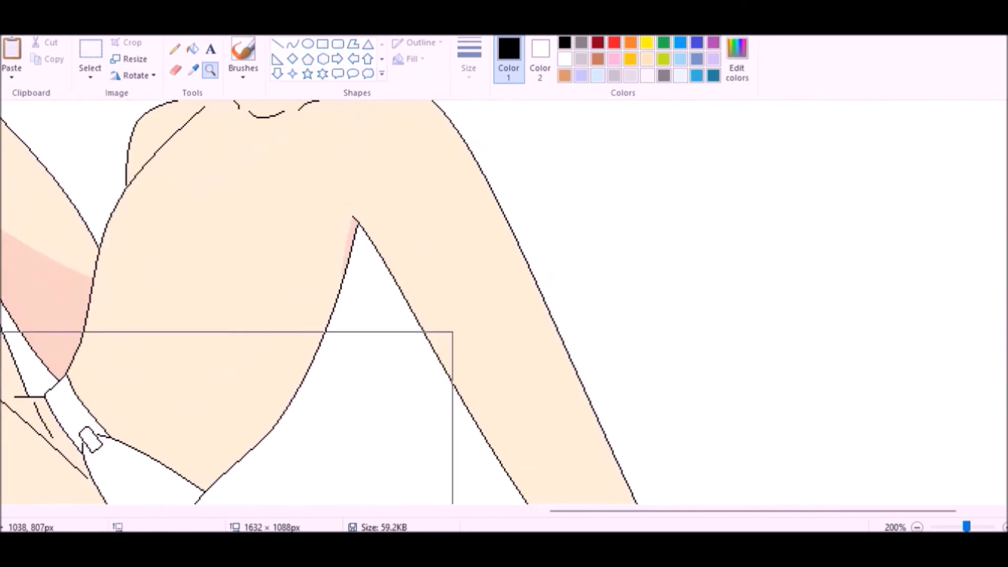
{"action": "left_click", "coordinate": [90, 438]}
{"action": "left_click", "coordinate": [293, 43]}
{"action": "left_click_drag", "start_coordinate": [193, 162], "coordinate": [295, 201]}
{"action": "mouse_move", "coordinate": [242, 325]}
{"action": "left_mouse_down"}
{"action": "mouse_move", "coordinate": [224, 475]}
{"action": "mouse_move", "coordinate": [430, 196]}
{"action": "left_mouse_up"}
{"action": "mouse_move", "coordinate": [357, 346]}
{"action": "left_mouse_down"}
{"action": "mouse_move", "coordinate": [402, 475]}
{"action": "mouse_move", "coordinate": [521, 476]}
{"action": "left_mouse_up"}
{"action": "left_click_drag", "start_coordinate": [193, 157], "coordinate": [463, 261]}
{"action": "left_click_drag", "start_coordinate": [336, 207], "coordinate": [461, 80]}
{"action": "left_click_drag", "start_coordinate": [462, 263], "coordinate": [231, 186]}
{"action": "left_click_drag", "start_coordinate": [347, 225], "coordinate": [412, 440]}
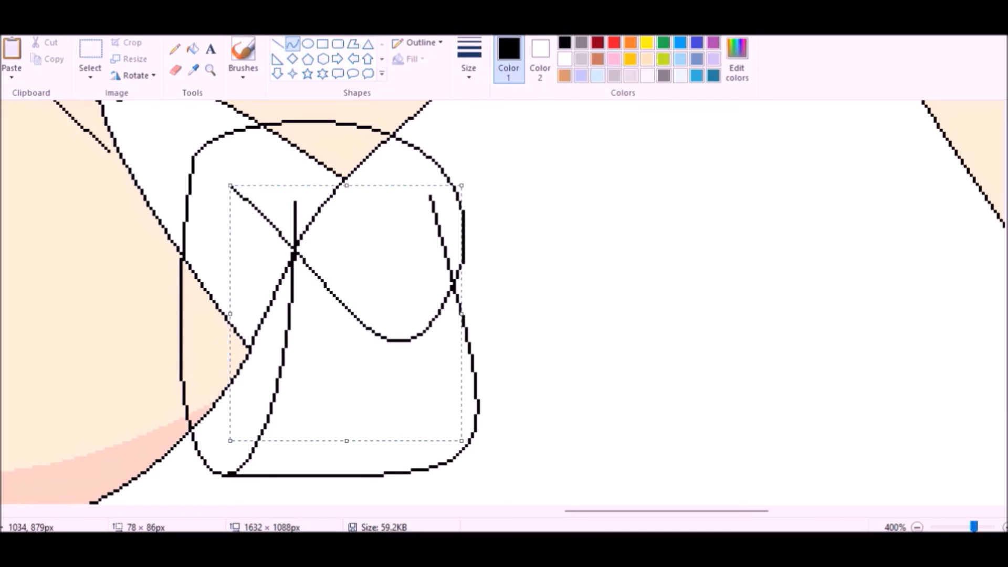
- Erase the hip, strap and back outlines that pass through the pouch
{"action": "left_click", "coordinate": [193, 49]}
{"action": "right_click", "coordinate": [213, 341]}
{"action": "left_click", "coordinate": [174, 70]}
{"action": "left_click", "coordinate": [207, 418]}
{"action": "left_click_drag", "start_coordinate": [309, 237], "coordinate": [309, 215]}
{"action": "left_click", "coordinate": [192, 49]}
{"action": "right_click", "coordinate": [341, 152]}
{"action": "left_click", "coordinate": [175, 70]}
{"action": "left_click", "coordinate": [273, 137]}
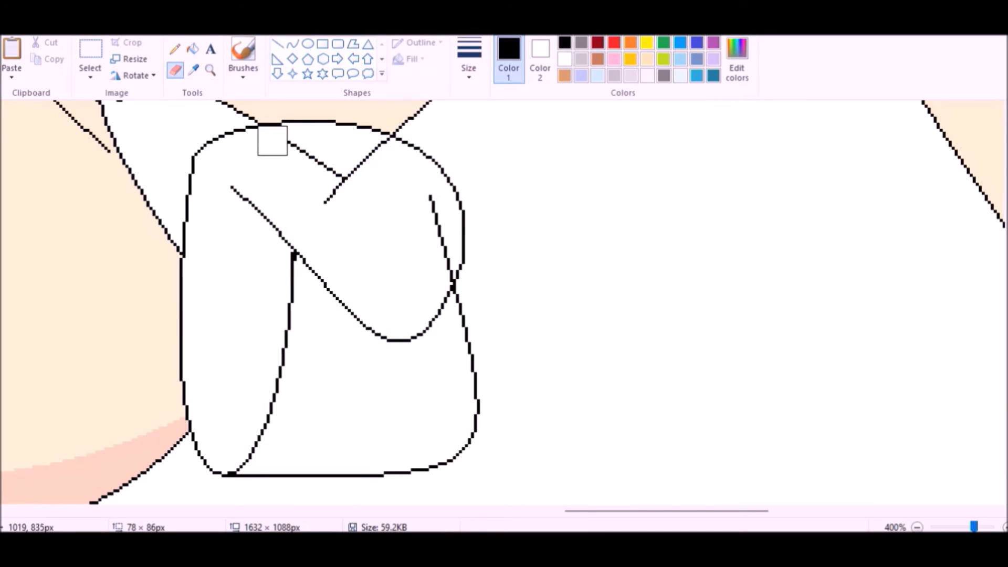
- Remove the pouch edge line overlapping the flap and add a small oval clasp near the flap's tip
{"action": "left_click", "coordinate": [90, 50]}
{"action": "mouse_move", "coordinate": [461, 383]}
{"action": "left_mouse_down"}
{"action": "mouse_move", "coordinate": [510, 417]}
{"action": "mouse_move", "coordinate": [475, 417]}
{"action": "left_mouse_up"}
{"action": "key", "text": "Delete"}
{"action": "left_click", "coordinate": [175, 48]}
{"action": "right_click", "coordinate": [231, 472]}
{"action": "left_click", "coordinate": [210, 70]}
{"action": "left_click", "coordinate": [483, 336]}
{"action": "left_click", "coordinate": [483, 335]}
{"action": "left_click", "coordinate": [483, 336]}
{"action": "left_click", "coordinate": [175, 49]}
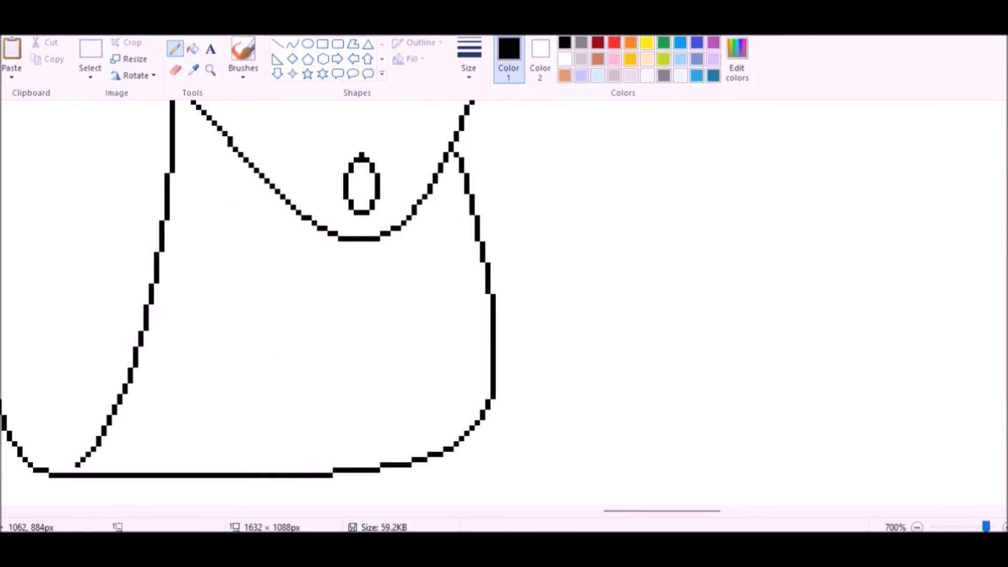
- Draw fingerless glove edges at the base of the fingers on the raised hand with curves
{"action": "left_click", "coordinate": [210, 70]}
{"action": "right_click", "coordinate": [416, 398]}
{"action": "right_click", "coordinate": [416, 398]}
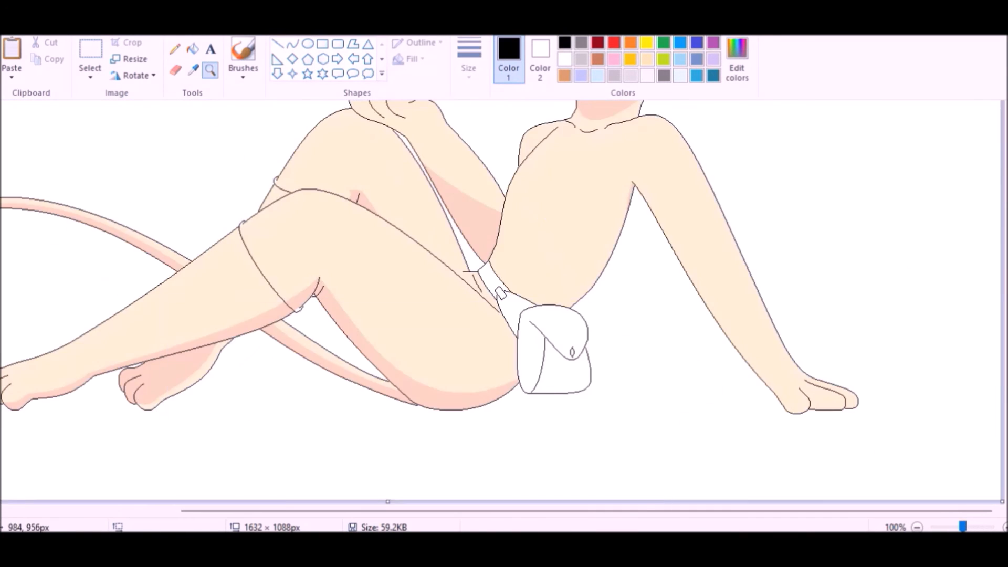
{"action": "left_click", "coordinate": [576, 200]}
{"action": "left_click", "coordinate": [174, 48]}
{"action": "left_click", "coordinate": [210, 70]}
{"action": "left_click", "coordinate": [283, 199]}
{"action": "left_click", "coordinate": [293, 43]}
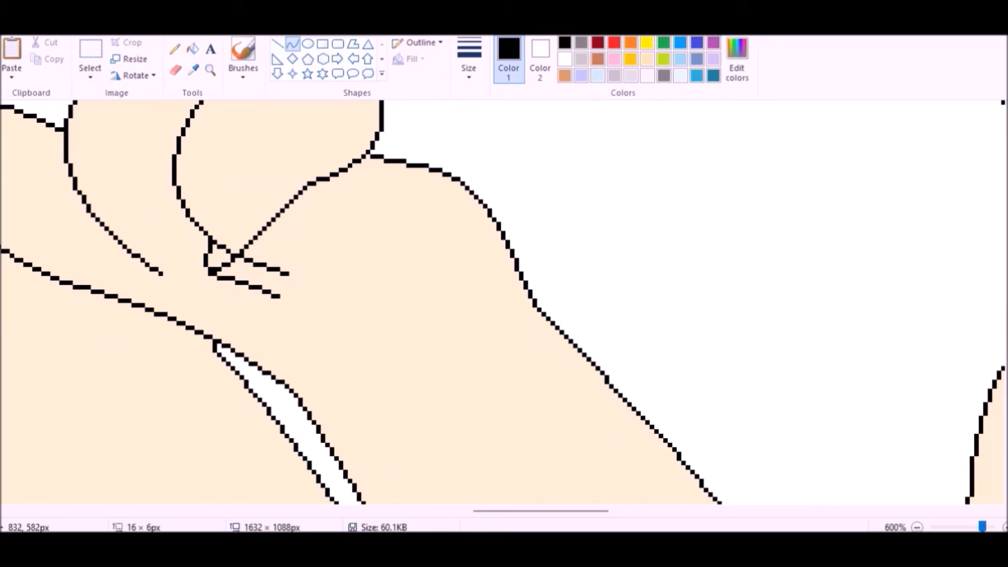
{"action": "left_click_drag", "start_coordinate": [540, 510], "coordinate": [522, 511]}
{"action": "left_click", "coordinate": [292, 43]}
{"action": "left_click_drag", "start_coordinate": [271, 255], "coordinate": [334, 232]}
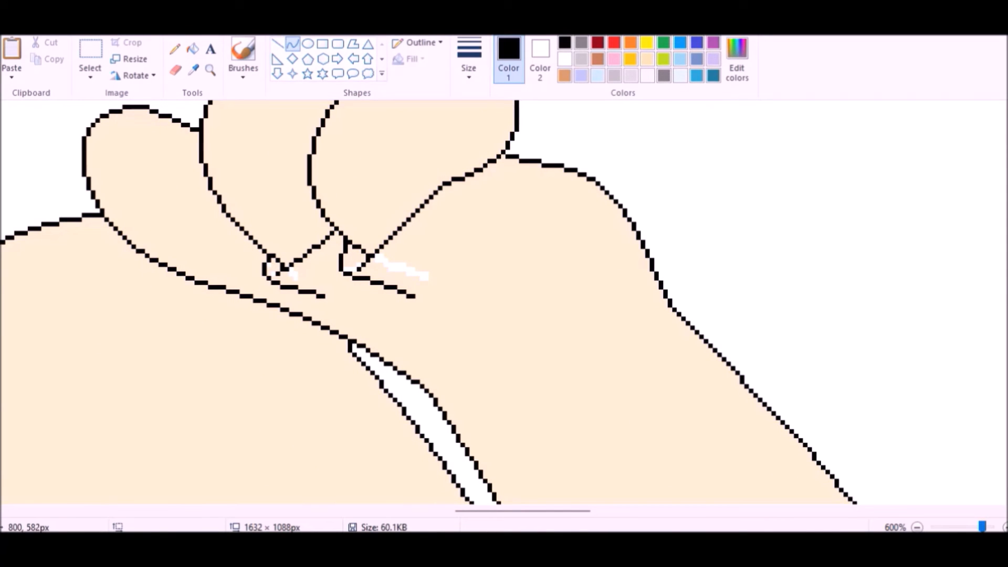
- Complete the glove's last finger opening, draw its wrist edge in white and fill the hand area white
{"action": "left_click", "coordinate": [210, 70]}
{"action": "left_click", "coordinate": [425, 387]}
{"action": "left_click", "coordinate": [175, 49]}
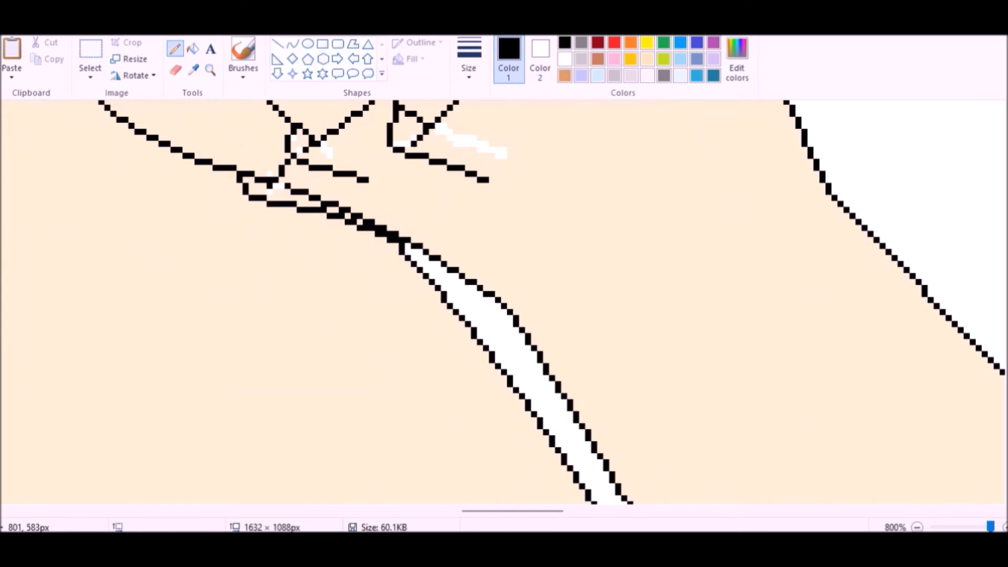
{"action": "scroll", "coordinate": [503, 301], "scroll_direction": "up", "scroll_amount": 3}
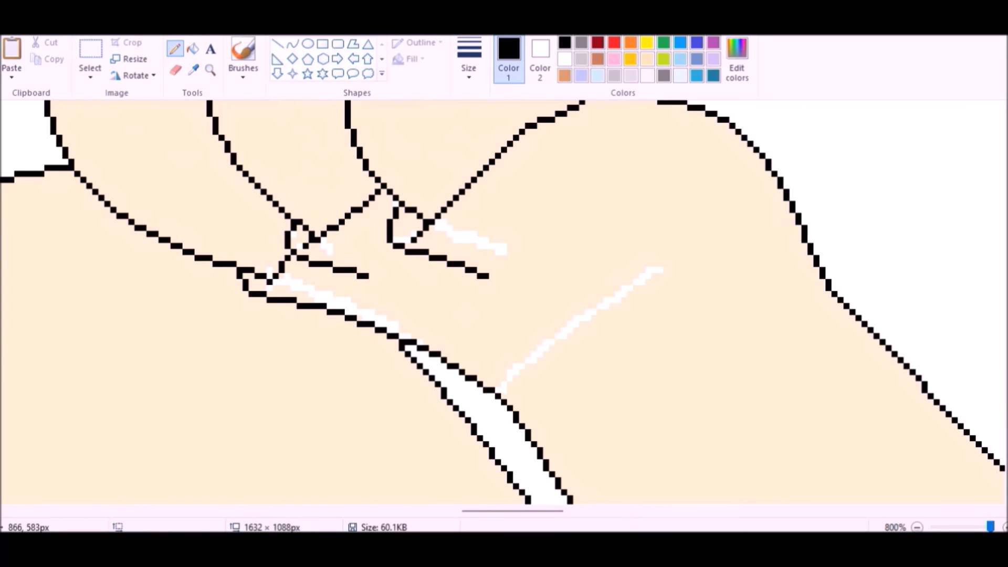
{"action": "left_click_drag", "start_coordinate": [661, 270], "coordinate": [771, 192]}
{"action": "left_click", "coordinate": [193, 49]}
{"action": "right_click", "coordinate": [378, 270]}
{"action": "left_click", "coordinate": [192, 49]}
{"action": "scroll", "coordinate": [503, 302], "scroll_direction": "up", "scroll_amount": 1}
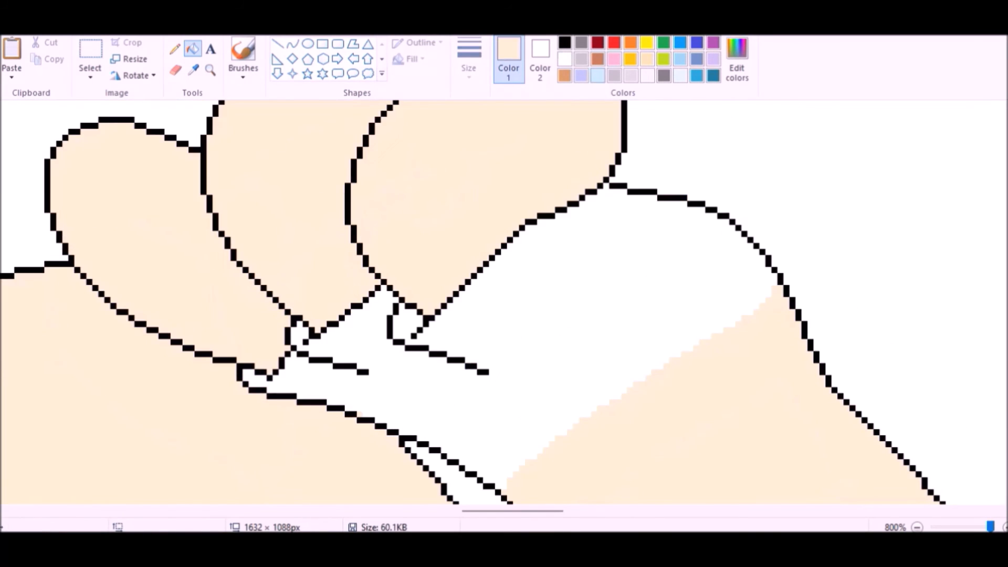
- Draw two parallel black curves across the forearm below the glove to outline a band
{"action": "scroll", "coordinate": [503, 302], "scroll_direction": "down", "scroll_amount": 2}
{"action": "left_click", "coordinate": [564, 43]}
{"action": "left_click", "coordinate": [292, 43]}
{"action": "left_click_drag", "start_coordinate": [833, 200], "coordinate": [542, 356]}
{"action": "left_click_drag", "start_coordinate": [740, 249], "coordinate": [740, 270]}
{"action": "left_click_drag", "start_coordinate": [872, 244], "coordinate": [579, 409]}
{"action": "left_click_drag", "start_coordinate": [740, 320], "coordinate": [750, 352]}
{"action": "scroll", "coordinate": [503, 302], "scroll_direction": "right", "scroll_amount": 3}
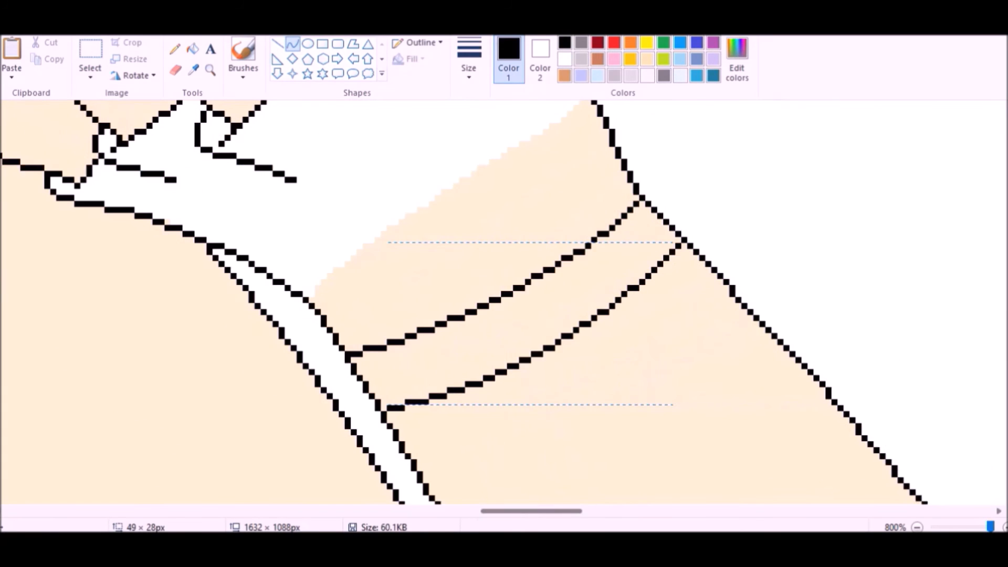
- Extend the forearm band slightly beyond the arm outline, close its ends and fill the glove cuff white
{"action": "left_click", "coordinate": [174, 49]}
{"action": "left_click", "coordinate": [636, 191]}
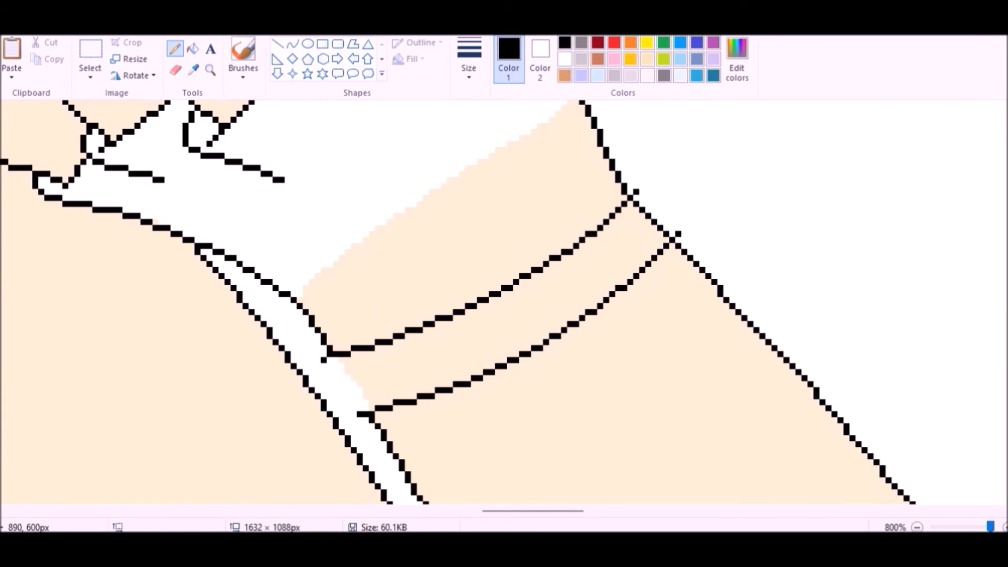
{"action": "left_click_drag", "start_coordinate": [360, 410], "coordinate": [354, 414]}
{"action": "left_click", "coordinate": [193, 48]}
{"action": "right_click", "coordinate": [377, 377]}
{"action": "left_click", "coordinate": [175, 48]}
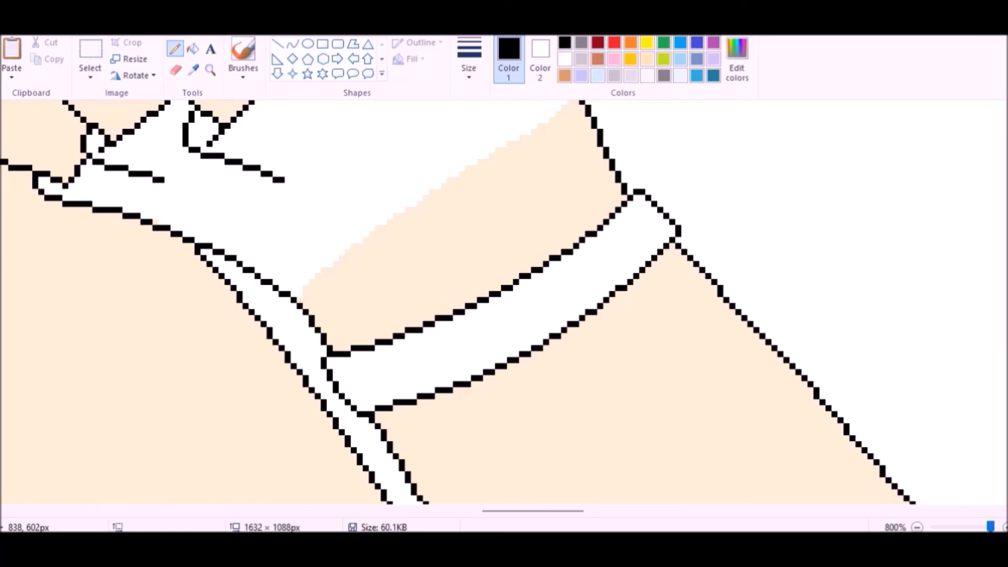
- Draw a curved glove opening across the nearest finger of the supporting hand
{"action": "left_click", "coordinate": [209, 70]}
{"action": "right_click", "coordinate": [364, 216]}
{"action": "scroll", "coordinate": [364, 216], "scroll_direction": "down", "scroll_amount": 3}
{"action": "scroll", "coordinate": [364, 216], "scroll_direction": "right", "scroll_amount": 3}
{"action": "left_click", "coordinate": [293, 44]}
{"action": "left_click_drag", "start_coordinate": [492, 171], "coordinate": [174, 283]}
{"action": "left_click_drag", "start_coordinate": [331, 228], "coordinate": [330, 262]}
{"action": "scroll", "coordinate": [331, 263], "scroll_direction": "up", "scroll_amount": 2}
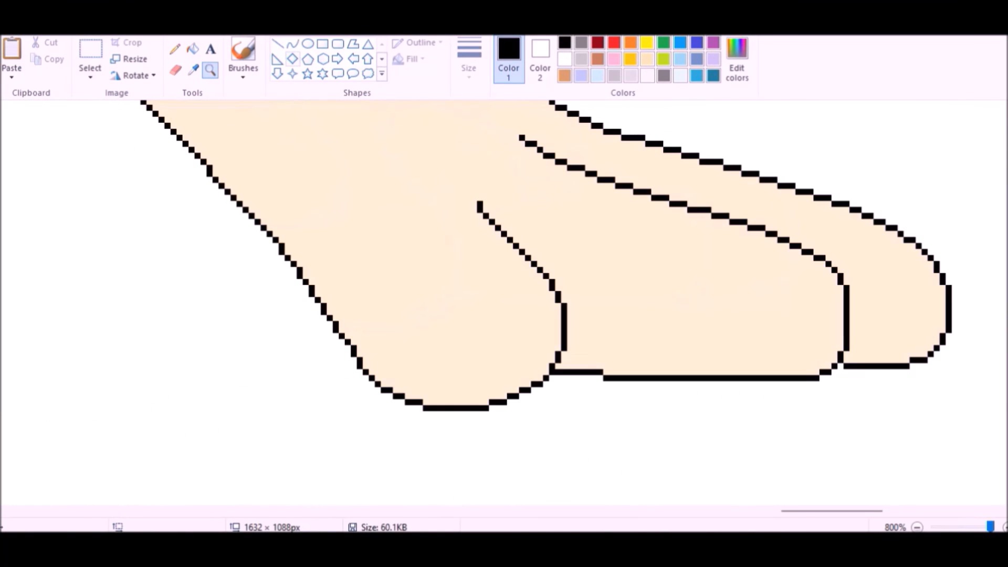
{"action": "left_click", "coordinate": [293, 43]}
{"action": "left_click_drag", "start_coordinate": [530, 240], "coordinate": [316, 331]}
{"action": "left_click_drag", "start_coordinate": [423, 285], "coordinate": [423, 247]}
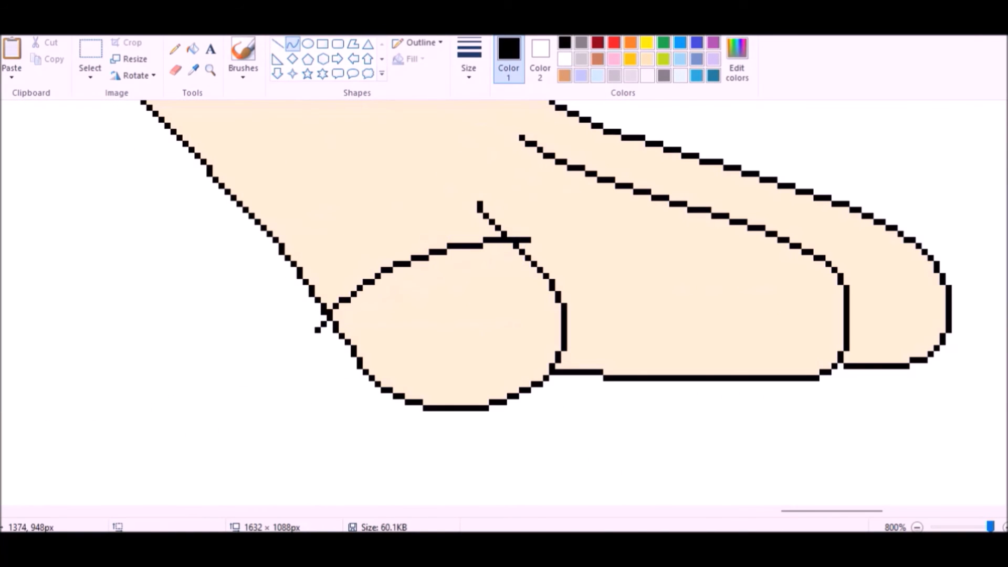
- Outline the glove edge bulging past the supporting hand's outer side and paint out the old hand outline in white
{"action": "left_click_drag", "start_coordinate": [352, 354], "coordinate": [251, 215]}
{"action": "left_click_drag", "start_coordinate": [302, 284], "coordinate": [268, 317]}
{"action": "left_click", "coordinate": [174, 49]}
{"action": "left_click_drag", "start_coordinate": [257, 220], "coordinate": [328, 307]}
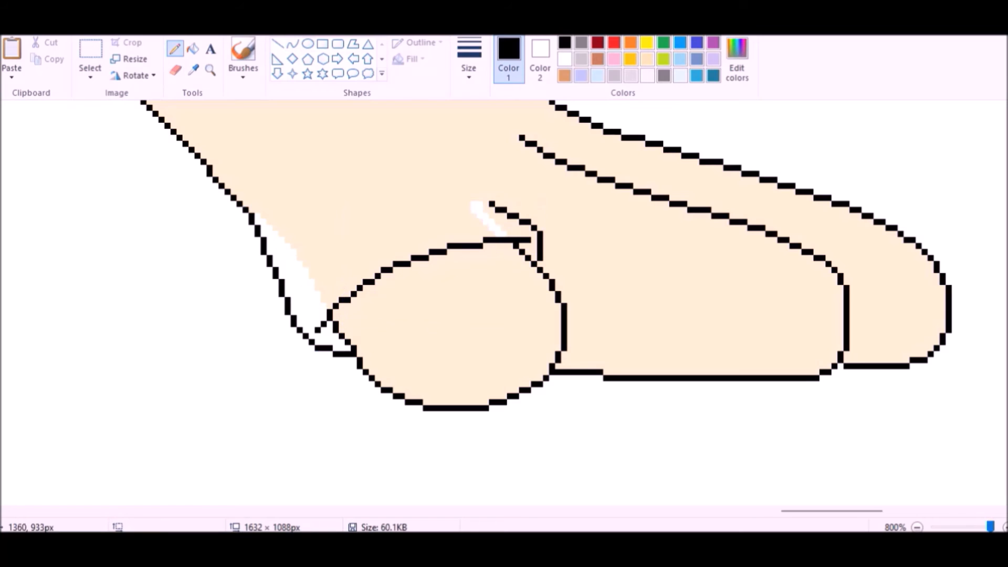
- Draw the glove opening across the middle finger of the supporting hand and paint out the replaced outline in white
{"action": "left_click", "coordinate": [292, 43]}
{"action": "left_click_drag", "start_coordinate": [582, 370], "coordinate": [522, 138]}
{"action": "left_click_drag", "start_coordinate": [562, 246], "coordinate": [647, 154]}
{"action": "left_click", "coordinate": [175, 49]}
{"action": "left_click_drag", "start_coordinate": [618, 184], "coordinate": [517, 137]}
- Draw two curved cuff lines across the supporting arm's wrist and fill the glove white
{"action": "scroll", "coordinate": [546, 158], "scroll_direction": "up", "scroll_amount": 2}
{"action": "left_click", "coordinate": [292, 43]}
{"action": "left_click_drag", "start_coordinate": [666, 293], "coordinate": [554, 199]}
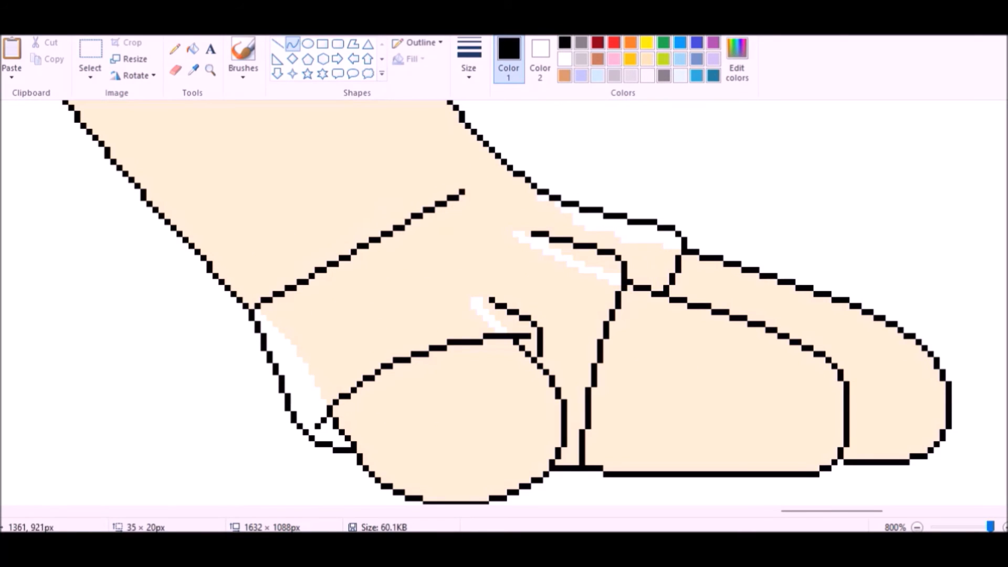
{"action": "left_click_drag", "start_coordinate": [277, 298], "coordinate": [496, 156]}
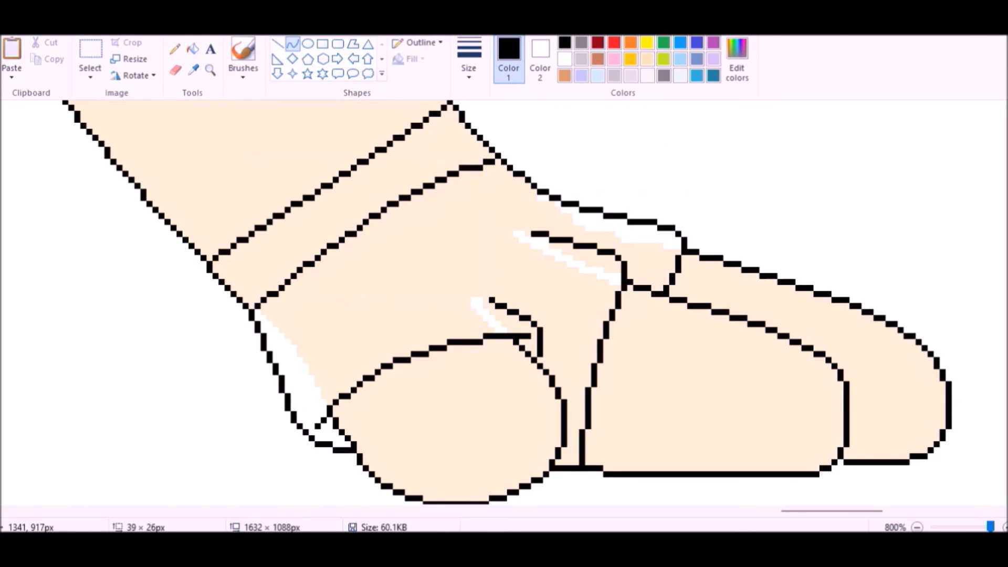
{"action": "left_click", "coordinate": [192, 49]}
{"action": "right_click", "coordinate": [405, 225]}
- Draw a curved legwear edge across the near leg just below the knee
{"action": "left_click", "coordinate": [210, 70]}
{"action": "right_click", "coordinate": [518, 338]}
{"action": "left_click", "coordinate": [559, 279]}
{"action": "left_click", "coordinate": [559, 278]}
{"action": "left_click", "coordinate": [559, 278]}
{"action": "left_click", "coordinate": [559, 279]}
{"action": "left_click", "coordinate": [292, 43]}
{"action": "scroll", "coordinate": [527, 315], "scroll_direction": "down", "scroll_amount": 1}
{"action": "left_click_drag", "start_coordinate": [529, 435], "coordinate": [586, 123]}
{"action": "left_click_drag", "start_coordinate": [545, 394], "coordinate": [503, 446]}
- Touch up the leg outline with the pencil where the legwear edge meets it
{"action": "left_click", "coordinate": [343, 198]}
{"action": "left_click", "coordinate": [344, 198]}
{"action": "left_click", "coordinate": [193, 70]}
{"action": "left_click", "coordinate": [173, 205]}
{"action": "left_click", "coordinate": [175, 48]}
{"action": "left_click_drag", "start_coordinate": [153, 189], "coordinate": [161, 186]}
- Draw a deep curve from shoulder to shoulder across the upper chest as the scarf's lower edge
{"action": "left_click", "coordinate": [210, 69]}
{"action": "right_click", "coordinate": [274, 313]}
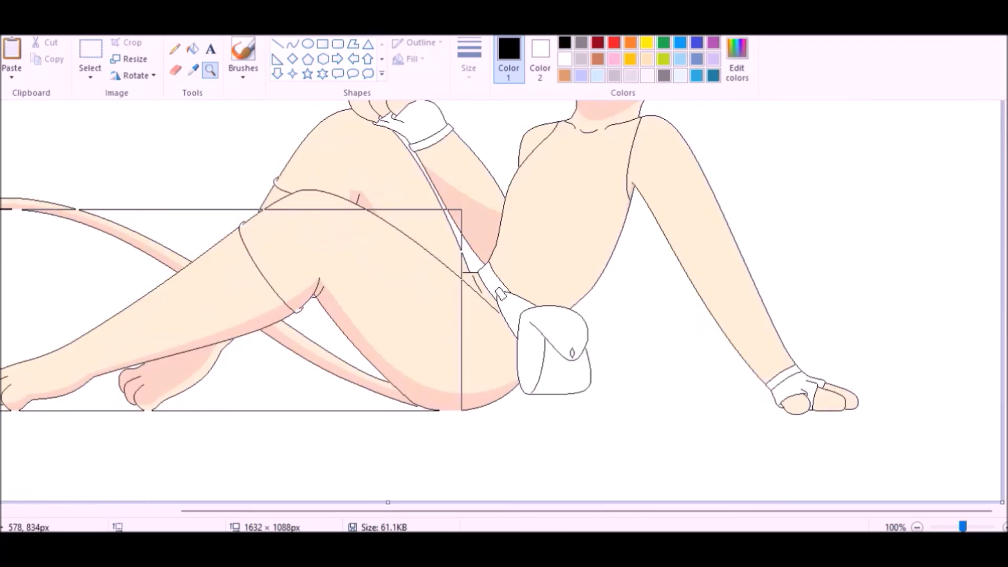
{"action": "left_click", "coordinate": [275, 313]}
{"action": "left_click_drag", "start_coordinate": [313, 170], "coordinate": [782, 113]}
{"action": "left_click_drag", "start_coordinate": [336, 368], "coordinate": [336, 493]}
{"action": "left_click_drag", "start_coordinate": [682, 293], "coordinate": [701, 285]}
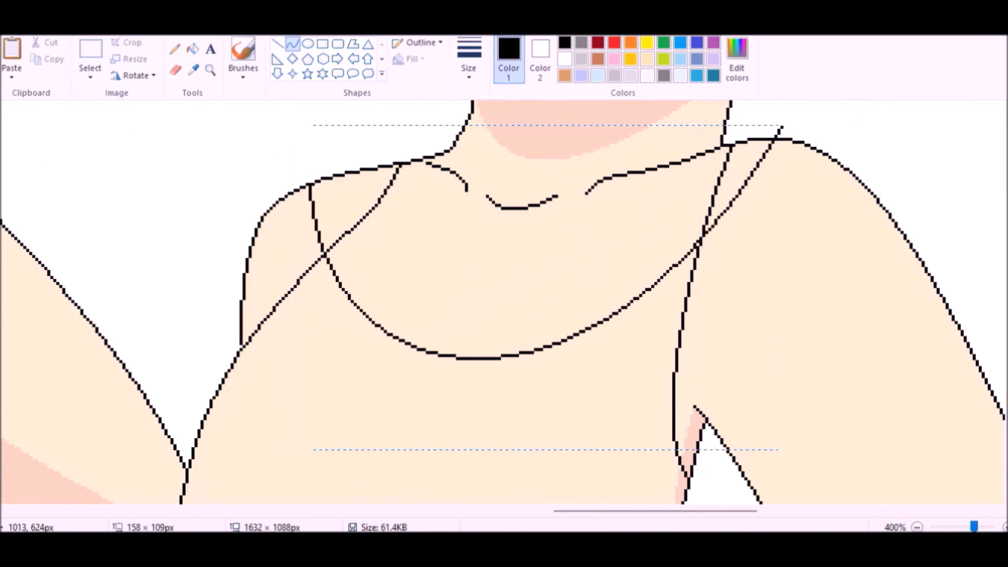
- Outline the scarf's upper edge around the neck, its inner fold and its rounded bulges over the shoulders
{"action": "scroll", "coordinate": [701, 286], "scroll_direction": "up", "scroll_amount": 2}
{"action": "left_click_drag", "start_coordinate": [356, 220], "coordinate": [722, 221]}
{"action": "mouse_move", "coordinate": [525, 221]}
{"action": "left_mouse_down"}
{"action": "mouse_move", "coordinate": [499, 314]}
{"action": "mouse_move", "coordinate": [656, 246]}
{"action": "mouse_move", "coordinate": [877, 301]}
{"action": "left_mouse_up"}
{"action": "left_click_drag", "start_coordinate": [761, 247], "coordinate": [752, 173]}
{"action": "left_click_drag", "start_coordinate": [840, 221], "coordinate": [878, 183]}
{"action": "left_click_drag", "start_coordinate": [522, 266], "coordinate": [680, 223]}
{"action": "left_click_drag", "start_coordinate": [588, 249], "coordinate": [565, 281]}
{"action": "left_click_drag", "start_coordinate": [609, 255], "coordinate": [622, 241]}
- Fill the scarf sections around the neck and shoulders white
{"action": "left_click", "coordinate": [193, 49]}
{"action": "right_click", "coordinate": [504, 378]}
{"action": "right_click", "coordinate": [352, 304]}
{"action": "right_click", "coordinate": [519, 286]}
{"action": "right_click", "coordinate": [693, 239]}
- Paint out the collarbone, neck and shoulder lines inside the scarf
{"action": "left_click", "coordinate": [210, 69]}
{"action": "left_click", "coordinate": [536, 318]}
{"action": "left_click", "coordinate": [536, 318]}
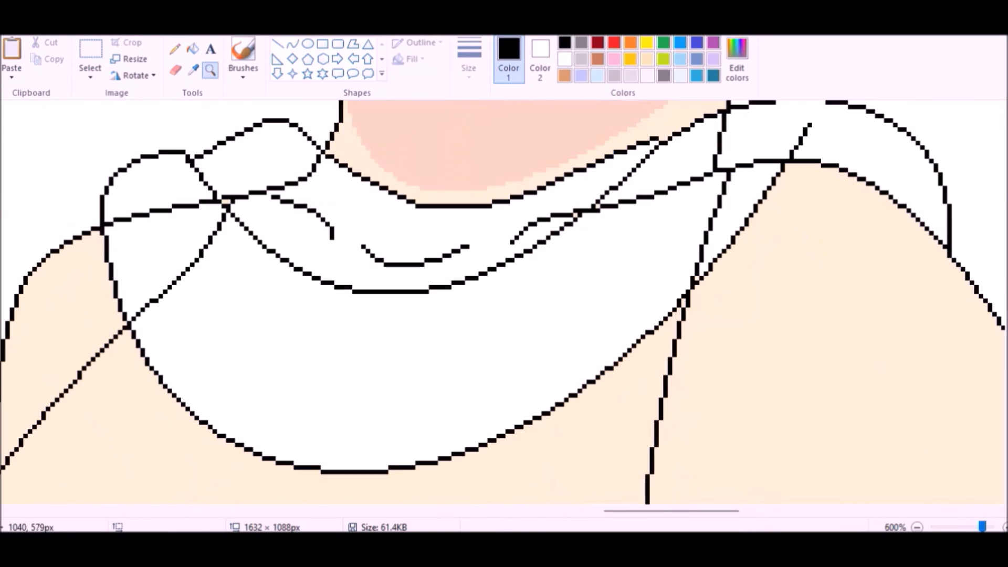
{"action": "mouse_move", "coordinate": [131, 221]}
{"action": "left_mouse_down"}
{"action": "mouse_move", "coordinate": [247, 175]}
{"action": "mouse_move", "coordinate": [674, 265]}
{"action": "mouse_move", "coordinate": [721, 149]}
{"action": "left_mouse_up"}
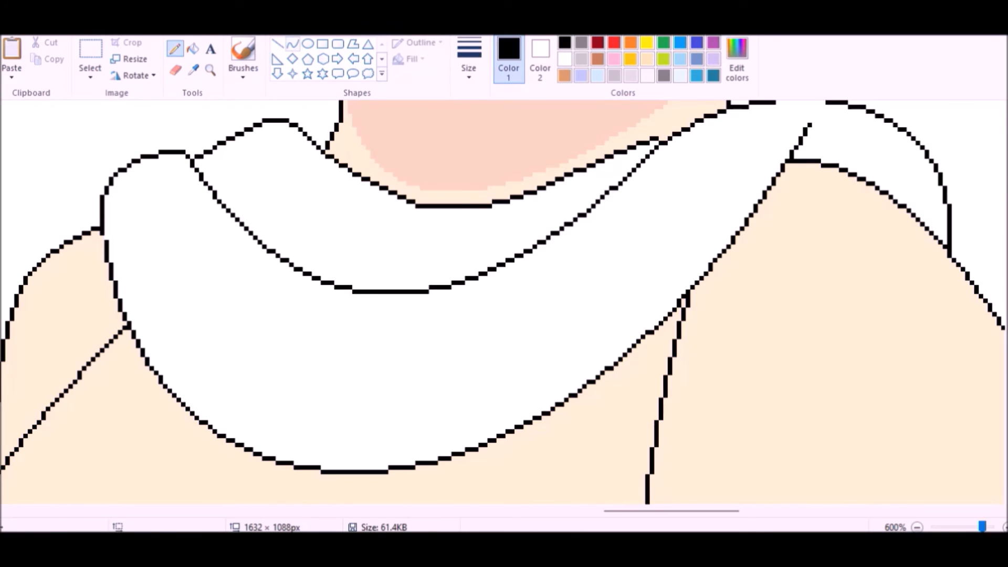
- Draw three curved fold lines across the neck part of the scarf
{"action": "left_click", "coordinate": [293, 43]}
{"action": "left_click_drag", "start_coordinate": [277, 169], "coordinate": [463, 255]}
{"action": "left_click_drag", "start_coordinate": [367, 212], "coordinate": [315, 238]}
{"action": "left_click_drag", "start_coordinate": [205, 292], "coordinate": [683, 160]}
{"action": "left_click_drag", "start_coordinate": [399, 238], "coordinate": [399, 341]}
{"action": "left_click_drag", "start_coordinate": [371, 427], "coordinate": [770, 133]}
{"action": "left_click_drag", "start_coordinate": [572, 280], "coordinate": [593, 310]}
{"action": "left_click", "coordinate": [175, 49]}
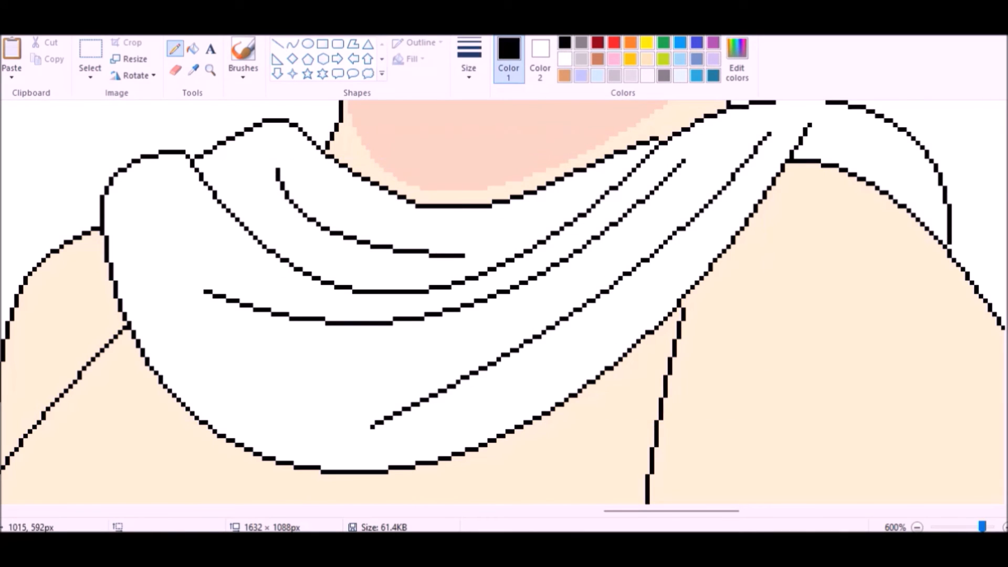
- Outline a long scarf end hanging from the shoulder down over the side of the torso
{"action": "left_click", "coordinate": [209, 70]}
{"action": "right_click", "coordinate": [240, 208]}
{"action": "right_click", "coordinate": [240, 208]}
{"action": "right_click", "coordinate": [241, 208]}
{"action": "right_click", "coordinate": [241, 208]}
{"action": "left_click_drag", "start_coordinate": [542, 452], "coordinate": [540, 465]}
{"action": "left_click", "coordinate": [550, 158]}
{"action": "left_click_drag", "start_coordinate": [472, 228], "coordinate": [420, 480]}
{"action": "left_click", "coordinate": [449, 262]}
- Fill the enclosed sections of the hanging scarf end white
{"action": "left_click", "coordinate": [192, 49]}
{"action": "right_click", "coordinate": [473, 341]}
{"action": "right_click", "coordinate": [540, 226]}
{"action": "right_click", "coordinate": [522, 321]}
{"action": "right_click", "coordinate": [528, 288]}
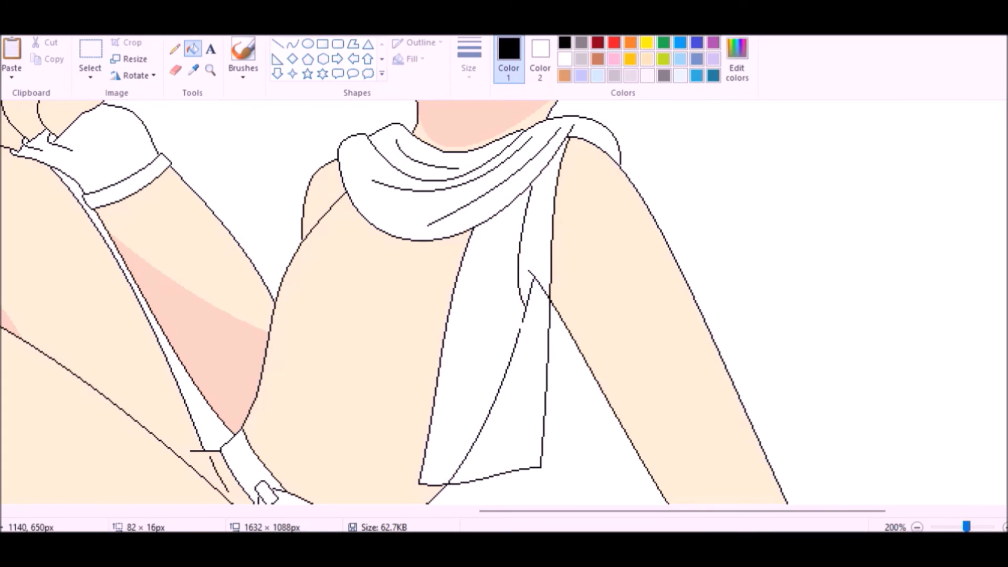
- Draw long vertical fold lines down the hanging scarf end
{"action": "left_click", "coordinate": [476, 367]}
{"action": "left_click_drag", "start_coordinate": [523, 246], "coordinate": [487, 407]}
{"action": "left_click", "coordinate": [516, 330]}
- Clean up the stray outline pixels along the edges and lower corners of the hanging scarf end
{"action": "left_click", "coordinate": [210, 70]}
{"action": "left_click", "coordinate": [519, 304]}
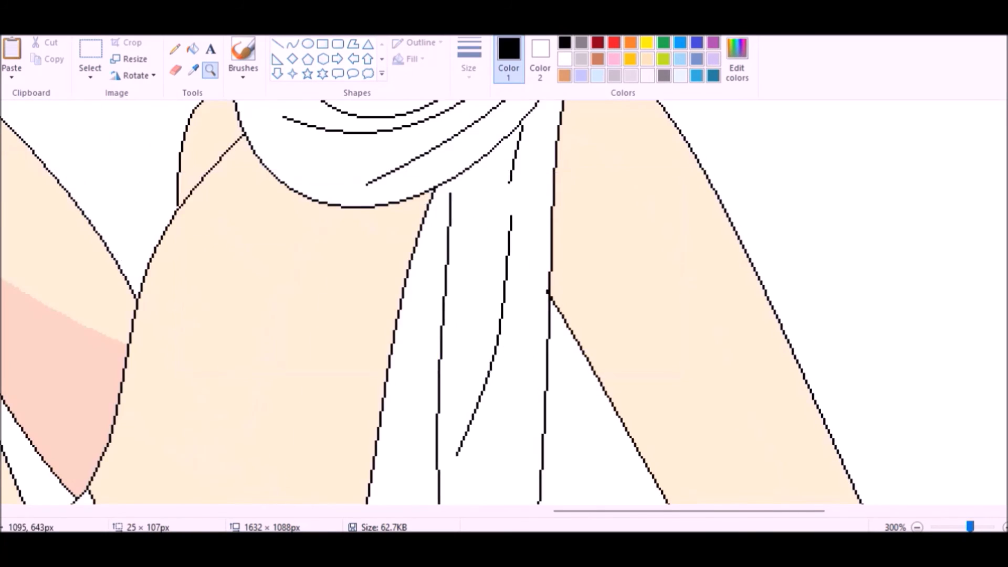
{"action": "left_click", "coordinate": [519, 278]}
{"action": "left_click", "coordinate": [519, 278]}
{"action": "left_click", "coordinate": [174, 49]}
{"action": "left_click", "coordinate": [625, 387]}
{"action": "scroll", "coordinate": [665, 305], "scroll_direction": "down", "scroll_amount": 6}
{"action": "right_click", "coordinate": [665, 305]}
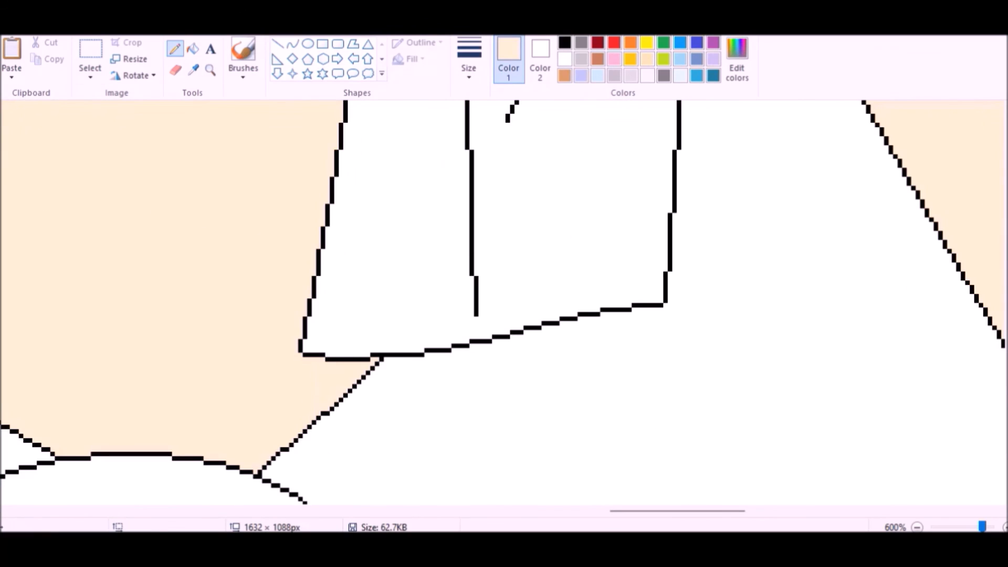
{"action": "left_click", "coordinate": [90, 50]}
{"action": "left_click_drag", "start_coordinate": [331, 342], "coordinate": [397, 361]}
- Fill the torso beside the hanging scarf end white
{"action": "left_click", "coordinate": [210, 70]}
{"action": "right_click", "coordinate": [255, 264]}
{"action": "right_click", "coordinate": [255, 264]}
{"action": "left_click", "coordinate": [547, 232]}
{"action": "left_click", "coordinate": [192, 49]}
{"action": "right_click", "coordinate": [475, 343]}
- Draw a small upright black oval on the empty canvas as a tassel head
{"action": "left_click", "coordinate": [210, 70]}
{"action": "left_click", "coordinate": [557, 376]}
{"action": "left_click", "coordinate": [564, 42]}
{"action": "left_click", "coordinate": [307, 44]}
{"action": "left_click_drag", "start_coordinate": [526, 233], "coordinate": [571, 308]}
- Add crossing knot lines inside the tassel head with the pencil
{"action": "left_click", "coordinate": [210, 70]}
{"action": "left_click", "coordinate": [565, 321]}
{"action": "left_click", "coordinate": [565, 321]}
{"action": "left_click", "coordinate": [565, 321]}
{"action": "left_click", "coordinate": [175, 49]}
{"action": "left_click", "coordinate": [320, 225]}
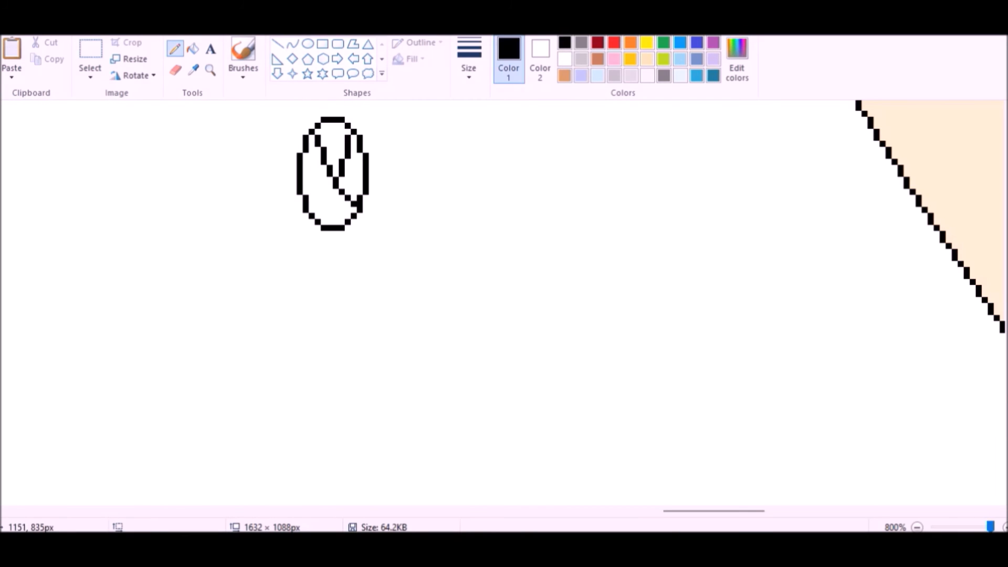
- Outline the tassel's flaring skirt below the head with two side curves and a jagged bottom edge
{"action": "left_click_drag", "start_coordinate": [314, 228], "coordinate": [276, 475]}
{"action": "left_click_drag", "start_coordinate": [294, 350], "coordinate": [267, 315]}
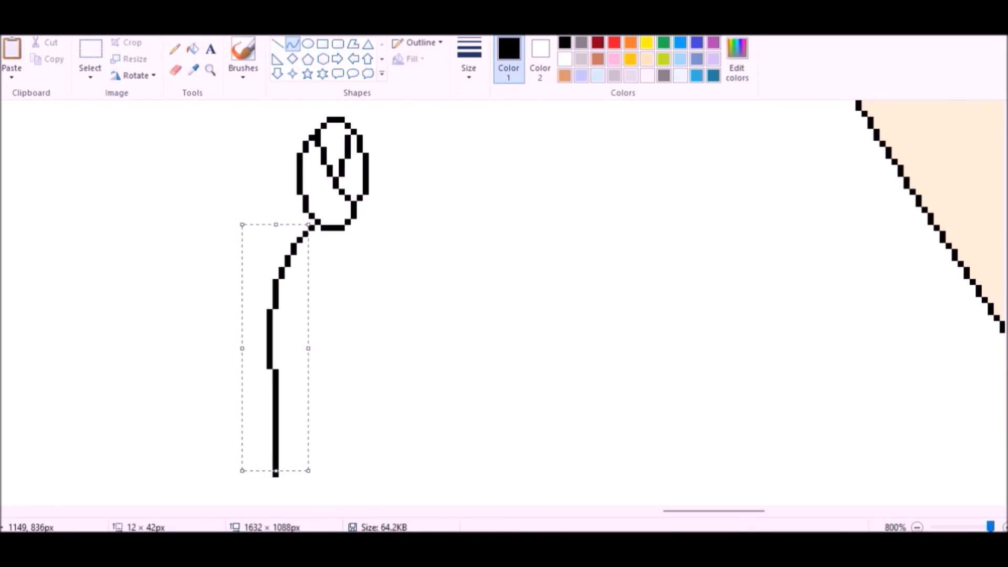
{"action": "left_click_drag", "start_coordinate": [358, 220], "coordinate": [402, 492]}
{"action": "scroll", "coordinate": [378, 314], "scroll_direction": "down", "scroll_amount": 1}
{"action": "left_click_drag", "start_coordinate": [278, 382], "coordinate": [400, 395]}
- Draw five vertical strand lines inside the tassel's skirt
{"action": "left_click_drag", "start_coordinate": [305, 173], "coordinate": [293, 386]}
{"action": "left_click_drag", "start_coordinate": [342, 136], "coordinate": [360, 289]}
{"action": "left_click_drag", "start_coordinate": [323, 161], "coordinate": [342, 384]}
{"action": "left_click_drag", "start_coordinate": [360, 311], "coordinate": [378, 405]}
{"action": "left_click_drag", "start_coordinate": [311, 298], "coordinate": [311, 392]}
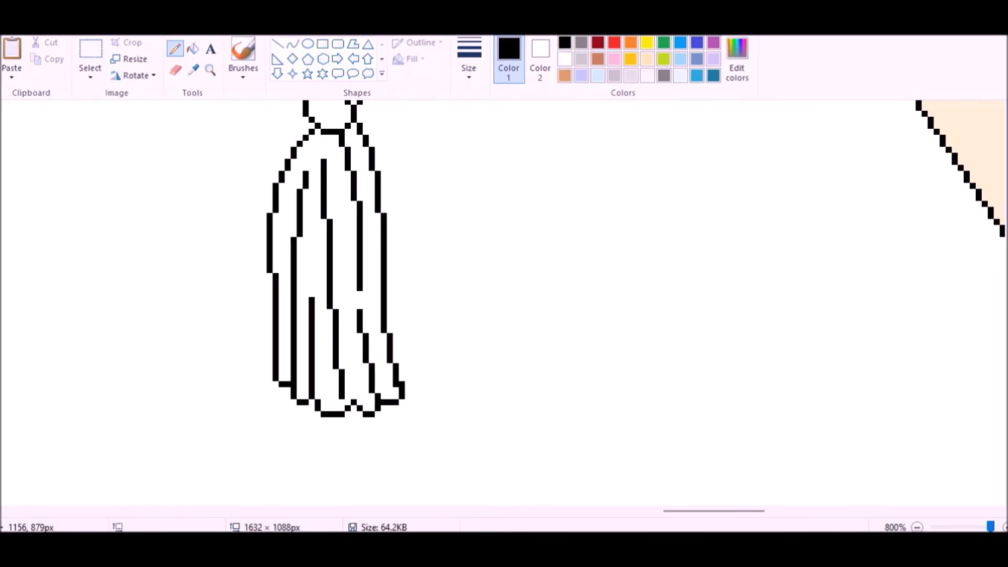
- Fill the tassel with indigo blue
{"action": "left_click", "coordinate": [193, 48]}
{"action": "left_click", "coordinate": [696, 42]}
{"action": "left_click", "coordinate": [321, 315]}
- Cut out the blue tassel, paste it back and move it to the hanging scarf end's lower edge
{"action": "left_click", "coordinate": [90, 48]}
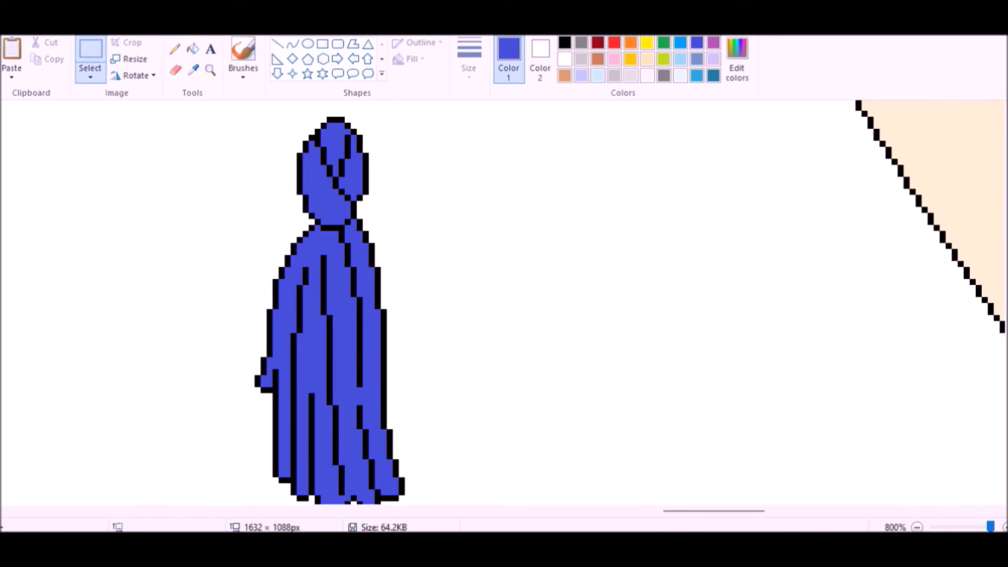
{"action": "left_click_drag", "start_coordinate": [220, 107], "coordinate": [467, 501]}
{"action": "key", "text": "ctrl+x"}
{"action": "key", "text": "ctrl+v"}
{"action": "left_click_drag", "start_coordinate": [158, 210], "coordinate": [367, 341]}
{"action": "left_click_drag", "start_coordinate": [714, 511], "coordinate": [682, 511]}
- Paste further tassel copies along the scarf end's lower edge, with the one at the inner corner mirrored
{"action": "right_click", "coordinate": [388, 243]}
{"action": "left_click", "coordinate": [423, 286]}
{"action": "left_click_drag", "start_coordinate": [123, 262], "coordinate": [197, 281]}
{"action": "key", "text": "ctrl+v"}
{"action": "right_click", "coordinate": [139, 177]}
{"action": "left_click", "coordinate": [297, 376]}
{"action": "scroll", "coordinate": [296, 302], "scroll_direction": "up", "scroll_amount": 1}
{"action": "key", "text": "Right"}
{"action": "left_click", "coordinate": [175, 49]}
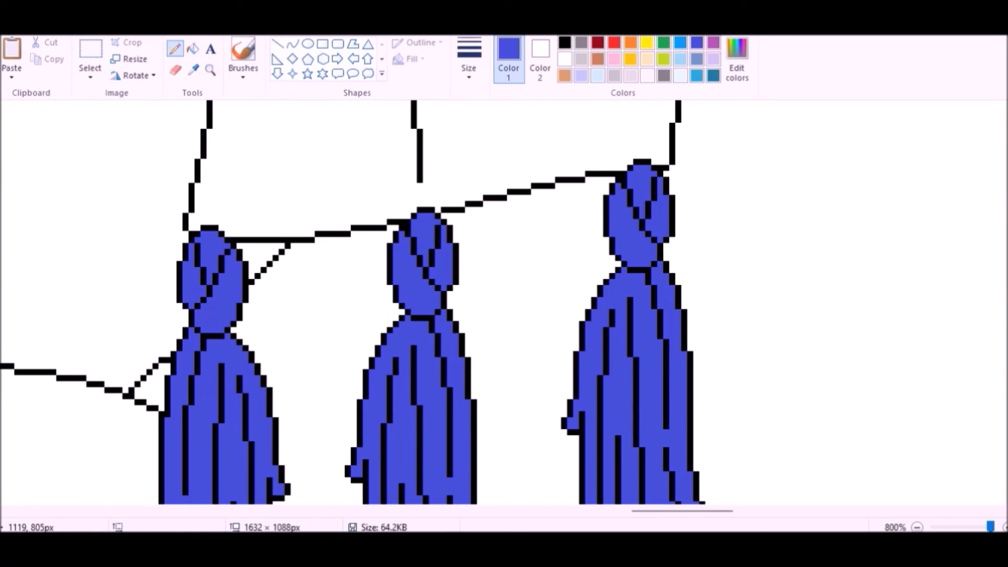
- Fill the neck scarf and its hanging end with dark green
{"action": "left_click_drag", "start_coordinate": [989, 527], "coordinate": [961, 527]}
{"action": "left_click", "coordinate": [500, 302]}
{"action": "left_click", "coordinate": [431, 183]}
{"action": "left_click", "coordinate": [192, 49]}
{"action": "left_click", "coordinate": [736, 59]}
{"action": "left_click", "coordinate": [409, 237]}
{"action": "left_click", "coordinate": [560, 227]}
{"action": "left_click", "coordinate": [365, 373]}
{"action": "left_click", "coordinate": [294, 262]}
{"action": "scroll", "coordinate": [520, 298], "scroll_direction": "down", "scroll_amount": 3}
{"action": "left_click", "coordinate": [520, 298]}
{"action": "scroll", "coordinate": [519, 298], "scroll_direction": "down", "scroll_amount": 3}
- Recolour the skirts of the three scarf tassels with golden yellow
{"action": "left_click", "coordinate": [736, 59]}
{"action": "left_click", "coordinate": [527, 198]}
{"action": "left_click", "coordinate": [366, 374]}
{"action": "scroll", "coordinate": [394, 420], "scroll_direction": "down", "scroll_amount": 3}
{"action": "left_click", "coordinate": [393, 315]}
{"action": "left_click", "coordinate": [736, 59]}
{"action": "left_click", "coordinate": [659, 236]}
{"action": "left_click", "coordinate": [366, 374]}
{"action": "left_click", "coordinate": [394, 315]}
{"action": "left_click", "coordinate": [519, 315]}
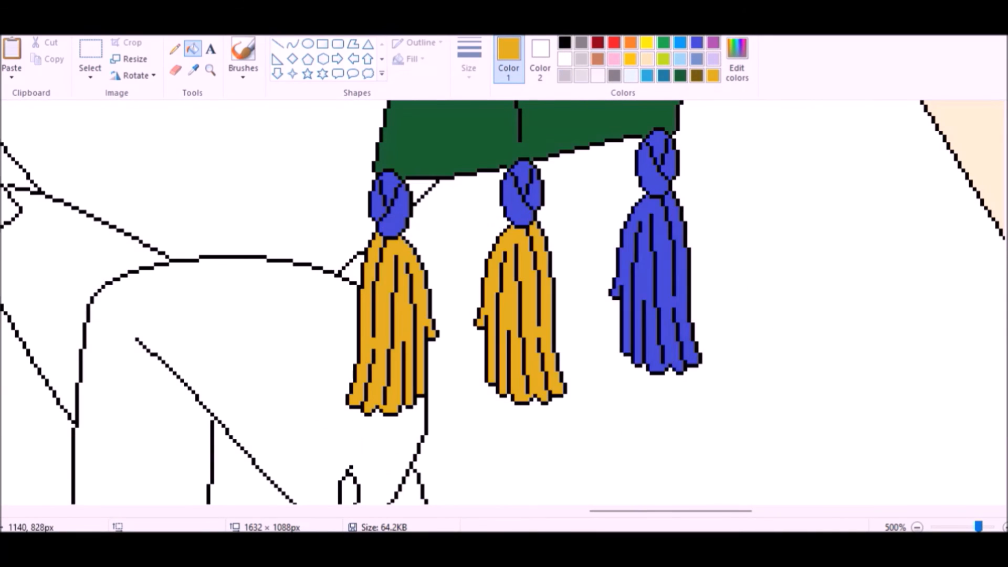
{"action": "left_click", "coordinate": [656, 288]}
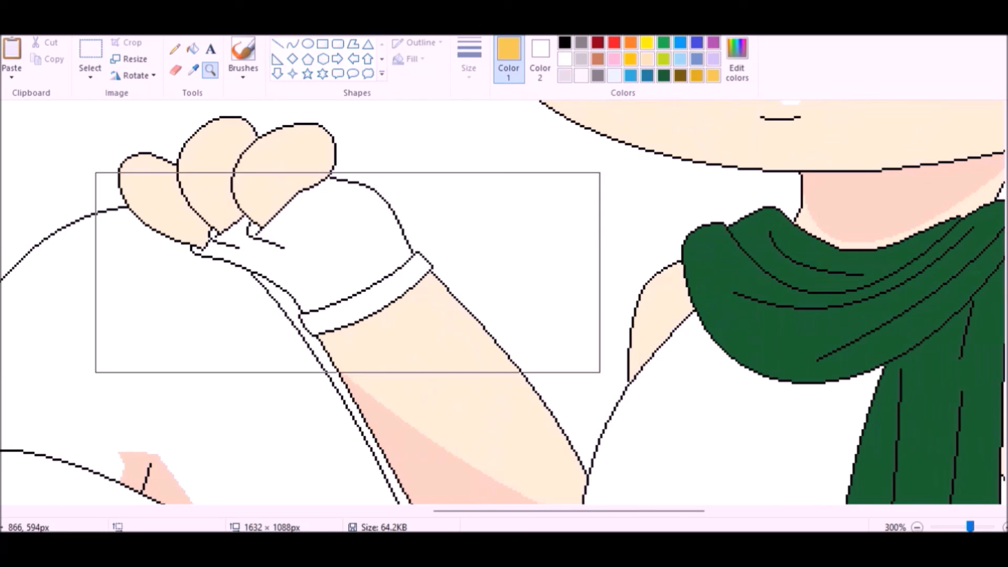
- Fill the fingerless gloves with navy blue and their cuffs with a darker navy
{"action": "left_click", "coordinate": [737, 58]}
{"action": "left_click", "coordinate": [429, 254]}
{"action": "left_click", "coordinate": [365, 374]}
{"action": "left_click", "coordinate": [262, 236]}
{"action": "left_click", "coordinate": [737, 59]}
{"action": "left_click", "coordinate": [449, 254]}
{"action": "left_click", "coordinate": [366, 373]}
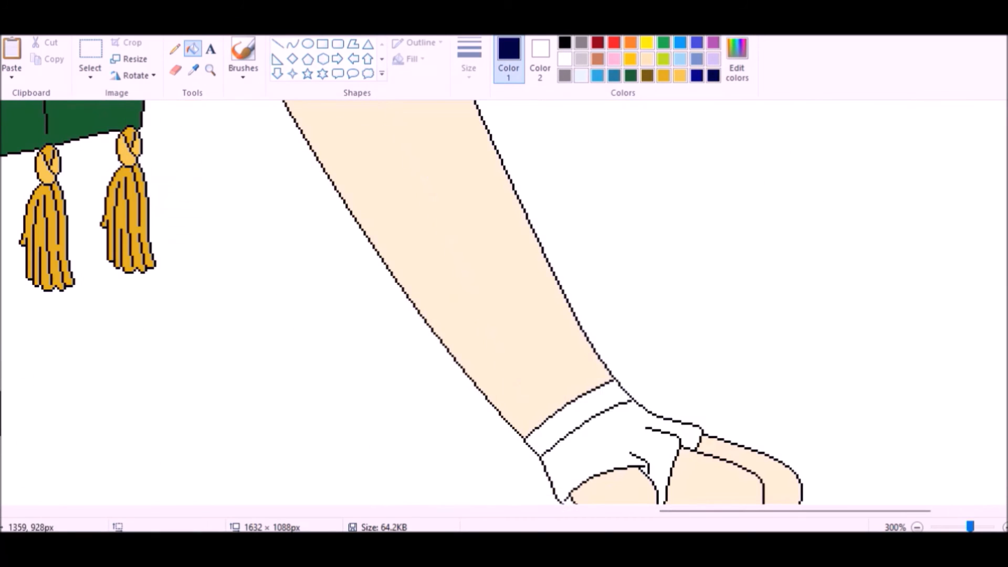
{"action": "left_click", "coordinate": [696, 75]}
{"action": "left_click", "coordinate": [577, 415]}
- Fill the trousers with navy blue and the shading patch beside the leg crease with a darker navy
{"action": "left_click_drag", "start_coordinate": [856, 510], "coordinate": [508, 510]}
{"action": "left_click", "coordinate": [210, 70]}
{"action": "left_click", "coordinate": [315, 194]}
{"action": "left_click", "coordinate": [174, 48]}
{"action": "left_click", "coordinate": [192, 48]}
{"action": "left_click", "coordinate": [341, 237]}
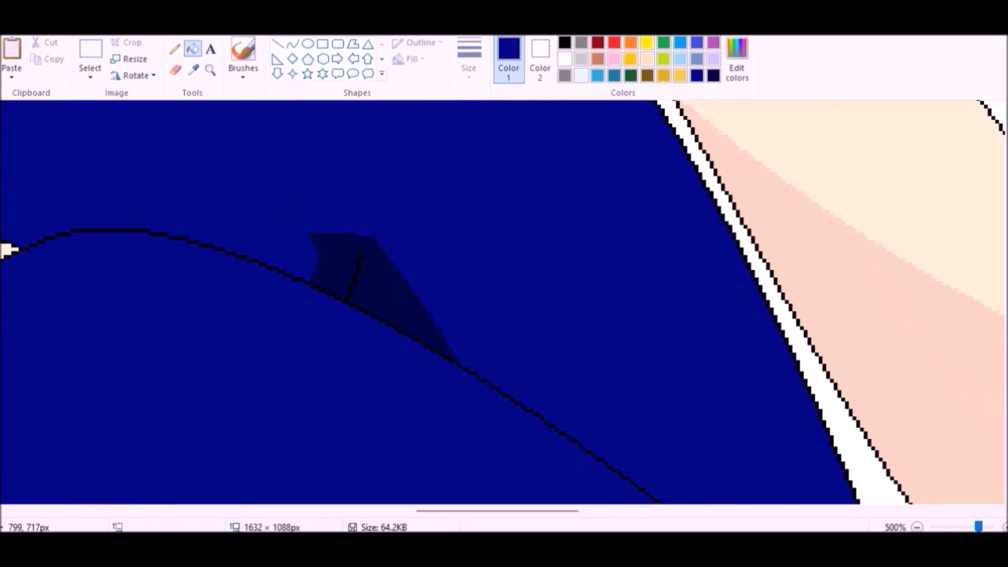
- Recolour the trousers with a muted blue
{"action": "left_click", "coordinate": [210, 70]}
{"action": "left_click", "coordinate": [737, 59]}
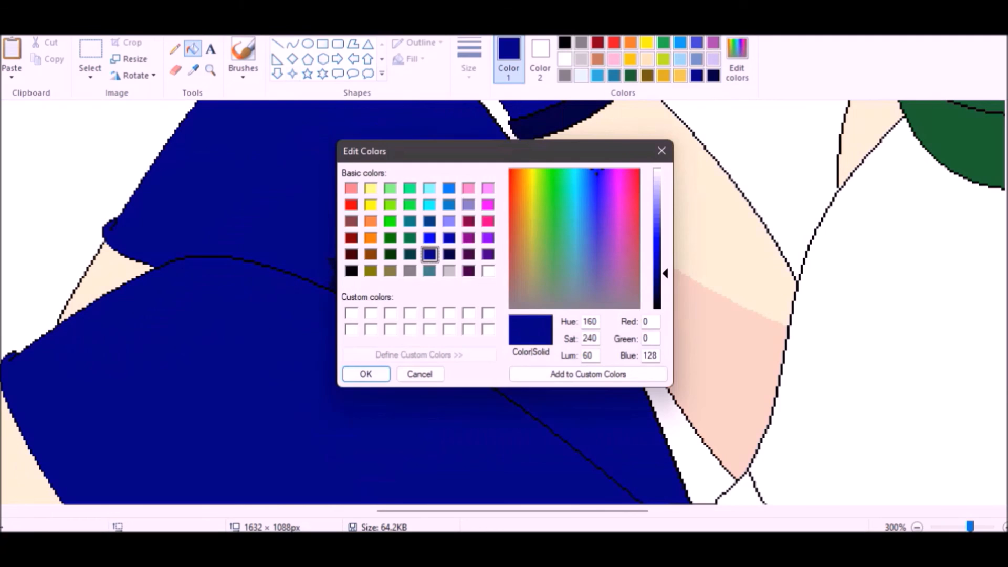
{"action": "left_click", "coordinate": [366, 374]}
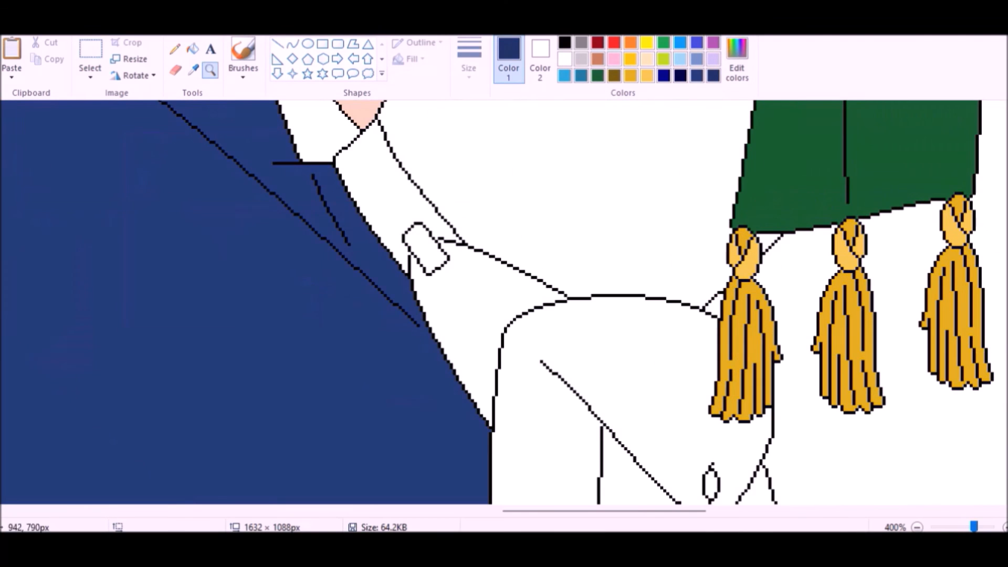
- Fill the belt strap and pouch with navy blue and the section joining them with a darker navy
{"action": "left_click", "coordinate": [193, 48]}
{"action": "left_click", "coordinate": [663, 75]}
{"action": "left_click", "coordinate": [383, 189]}
{"action": "left_click", "coordinate": [452, 325]}
{"action": "left_click", "coordinate": [577, 351]}
{"action": "left_click", "coordinate": [679, 75]}
{"action": "left_click", "coordinate": [451, 326]}
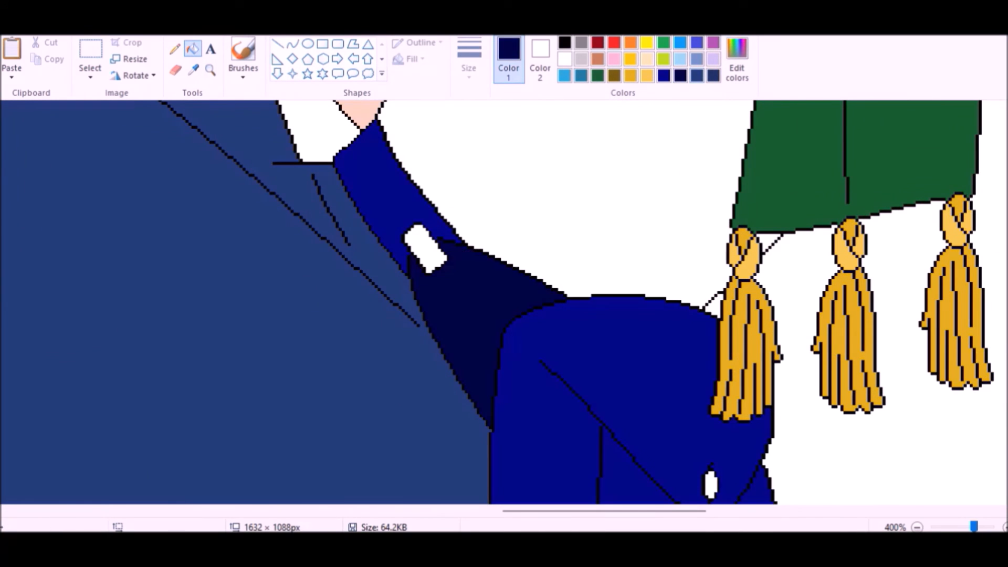
- Curve a shading line across the pouch's lower front, fill the area below it with darker blue and save the image
{"action": "scroll", "coordinate": [503, 302], "scroll_direction": "down", "scroll_amount": 3}
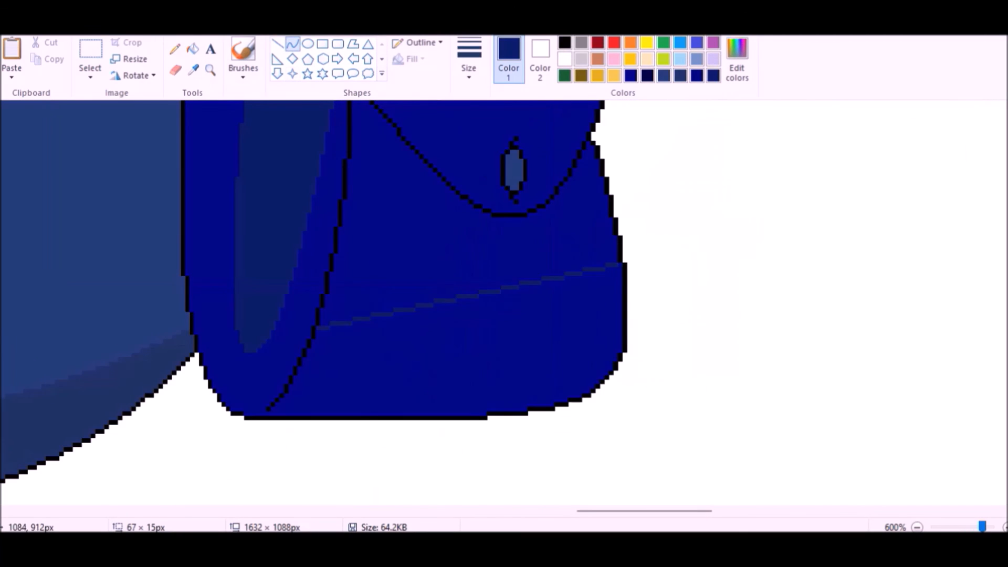
{"action": "left_click_drag", "start_coordinate": [450, 300], "coordinate": [449, 368]}
{"action": "left_click", "coordinate": [175, 49]}
{"action": "left_click", "coordinate": [193, 48]}
{"action": "left_click", "coordinate": [372, 358]}
{"action": "left_click", "coordinate": [209, 70]}
{"action": "key", "text": "ctrl+s"}
- Bend the owl figurine's side line above the raised hand and draw its V-shaped brow from three black curves with tidied corners
{"action": "right_click", "coordinate": [576, 418]}
{"action": "left_click", "coordinate": [556, 262]}
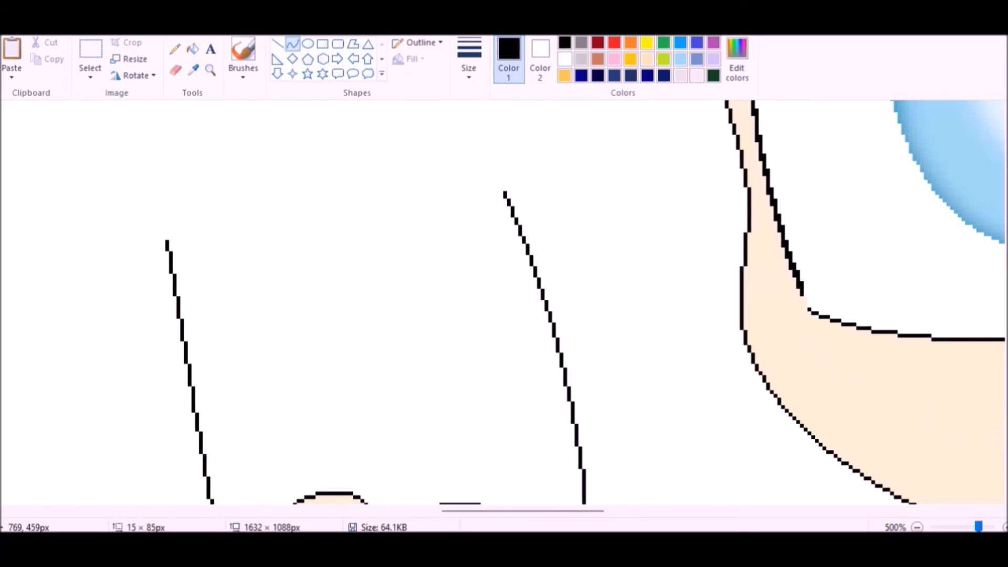
{"action": "left_click", "coordinate": [171, 367]}
{"action": "left_click_drag", "start_coordinate": [167, 241], "coordinate": [367, 294]}
{"action": "left_click", "coordinate": [252, 239]}
{"action": "left_click_drag", "start_coordinate": [367, 295], "coordinate": [547, 178]}
{"action": "left_click", "coordinate": [402, 216]}
{"action": "left_click_drag", "start_coordinate": [137, 253], "coordinate": [548, 177]}
{"action": "left_click", "coordinate": [634, 116]}
{"action": "left_click", "coordinate": [174, 48]}
{"action": "right_click", "coordinate": [175, 245]}
{"action": "right_click", "coordinate": [118, 249]}
- Draw the owl's two eyes as circles of about 36 × 36 px, each with an inner circle of about 17 × 17 px
{"action": "left_click", "coordinate": [307, 44]}
{"action": "mouse_move", "coordinate": [209, 271]}
{"action": "left_mouse_down"}
{"action": "mouse_move", "coordinate": [337, 401]}
{"action": "mouse_move", "coordinate": [206, 270]}
{"action": "left_mouse_up"}
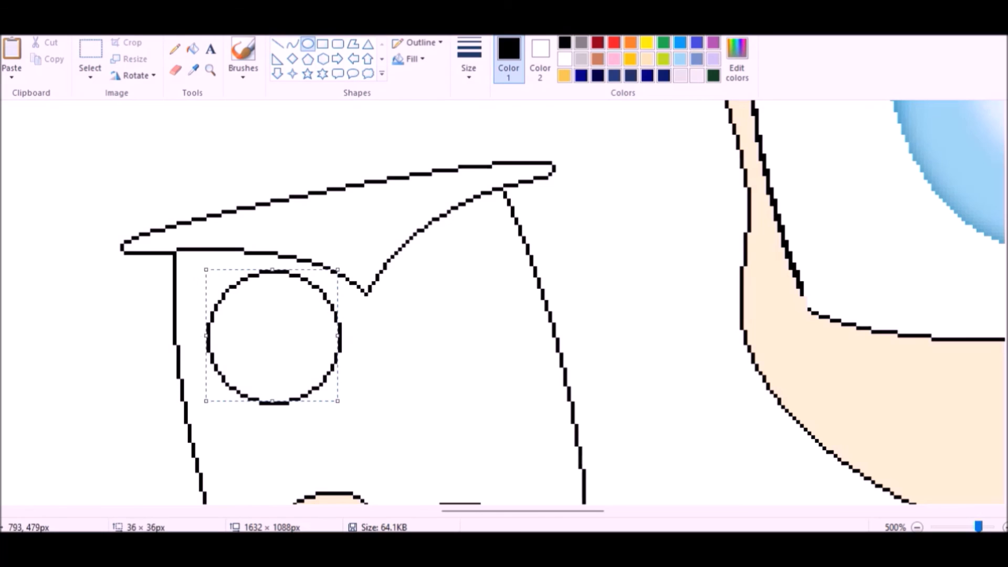
{"action": "left_click_drag", "start_coordinate": [391, 235], "coordinate": [523, 365]}
{"action": "left_click_drag", "start_coordinate": [241, 304], "coordinate": [307, 367]}
{"action": "left_click_drag", "start_coordinate": [427, 261], "coordinate": [488, 322]}
- Draw the owl's diamond-shaped beak and the curved wing and feather lines on both sides of its body
{"action": "scroll", "coordinate": [488, 323], "scroll_direction": "down", "scroll_amount": 3}
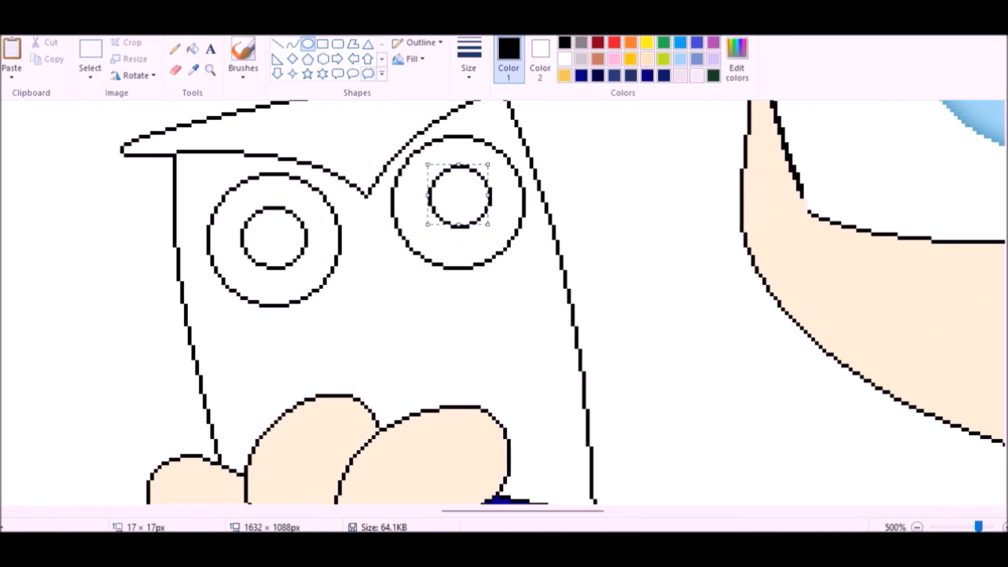
{"action": "left_click", "coordinate": [174, 48]}
{"action": "scroll", "coordinate": [504, 302], "scroll_direction": "down", "scroll_amount": 3}
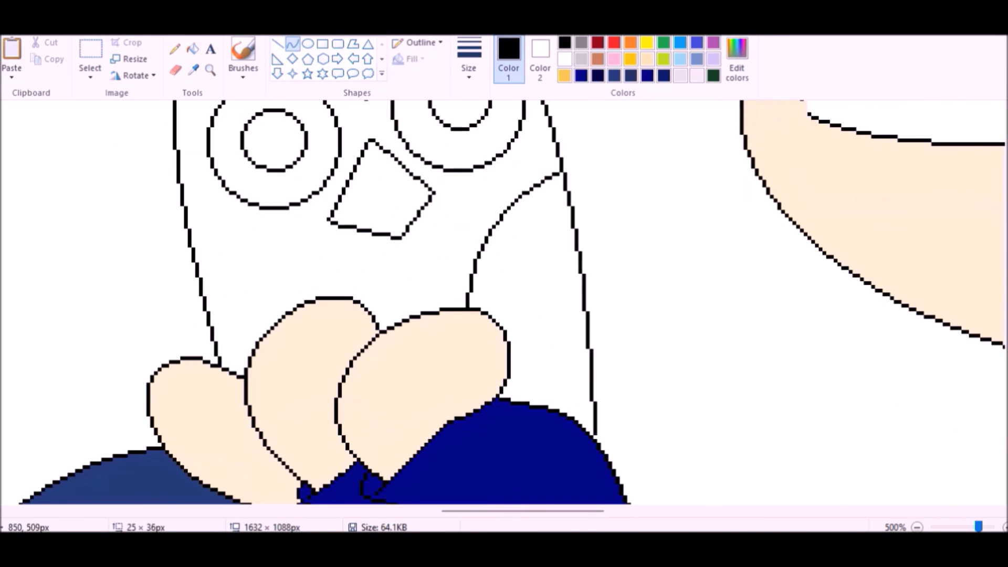
{"action": "left_click_drag", "start_coordinate": [546, 272], "coordinate": [530, 278]}
{"action": "left_click_drag", "start_coordinate": [190, 230], "coordinate": [305, 299]}
{"action": "left_click_drag", "start_coordinate": [247, 265], "coordinate": [267, 235]}
- Fill the owl's body and pupils with tan brown and its brow, eye rings, beak and wings with a lighter tan
{"action": "left_click", "coordinate": [193, 49]}
{"action": "left_click", "coordinate": [736, 58]}
{"action": "left_click", "coordinate": [370, 254]}
{"action": "left_click", "coordinate": [523, 223]}
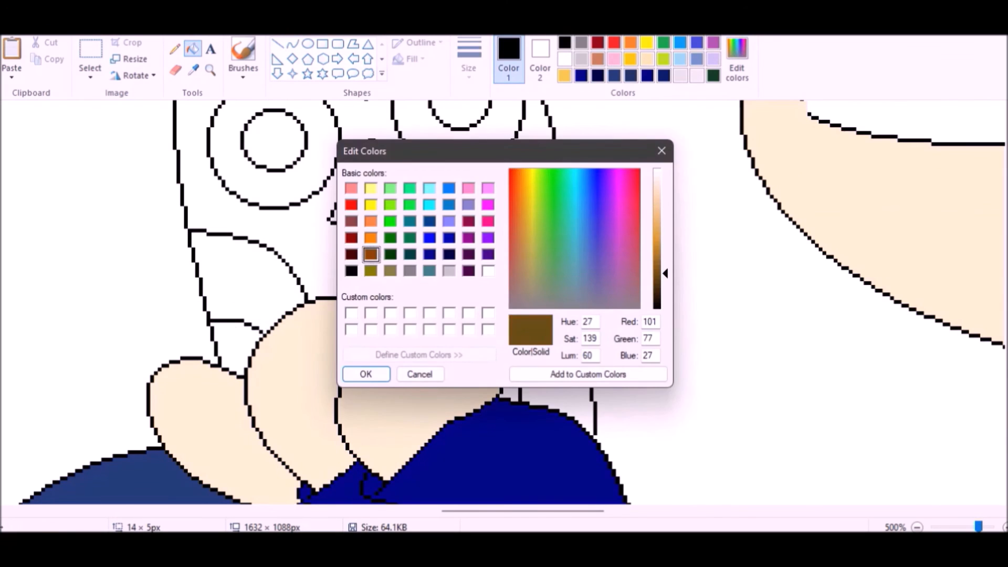
{"action": "left_click", "coordinate": [658, 232]}
{"action": "left_click", "coordinate": [365, 373]}
{"action": "left_click", "coordinate": [399, 268]}
{"action": "left_click", "coordinate": [556, 347]}
{"action": "left_click", "coordinate": [336, 226]}
{"action": "left_click", "coordinate": [410, 293]}
{"action": "left_click", "coordinate": [225, 336]}
{"action": "left_click", "coordinate": [210, 70]}
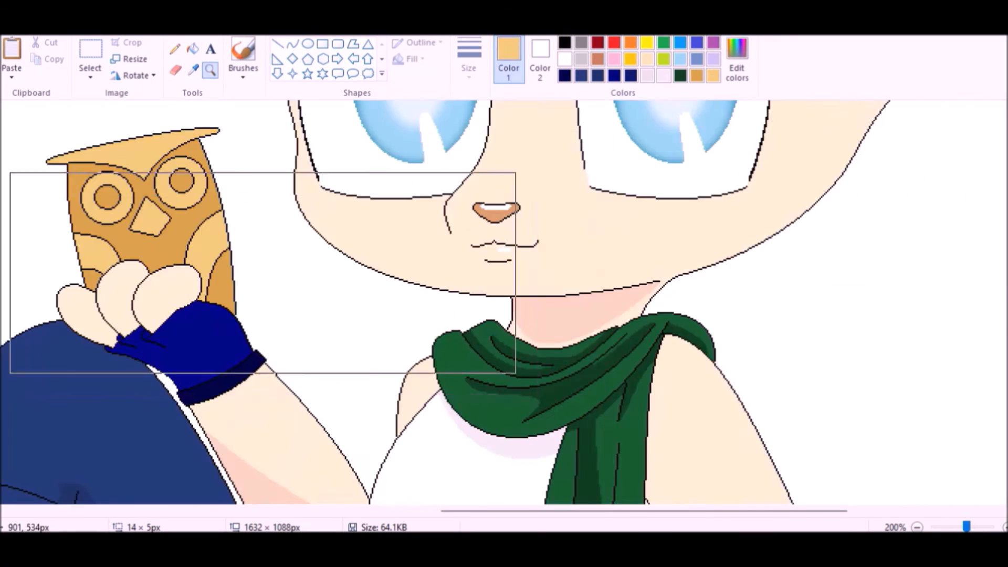
- Draw slanted pale cream highlight lines across the owl's brow, beak and wings
{"action": "left_click", "coordinate": [283, 294]}
{"action": "left_click", "coordinate": [736, 59]}
{"action": "left_click", "coordinate": [366, 373]}
{"action": "left_click", "coordinate": [277, 43]}
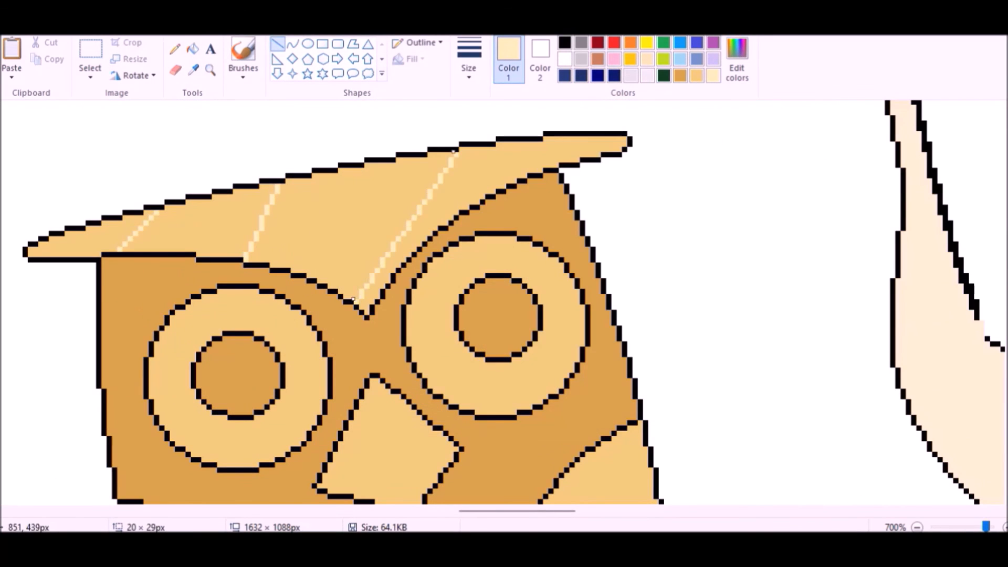
{"action": "scroll", "coordinate": [368, 229], "scroll_direction": "down", "scroll_amount": 3}
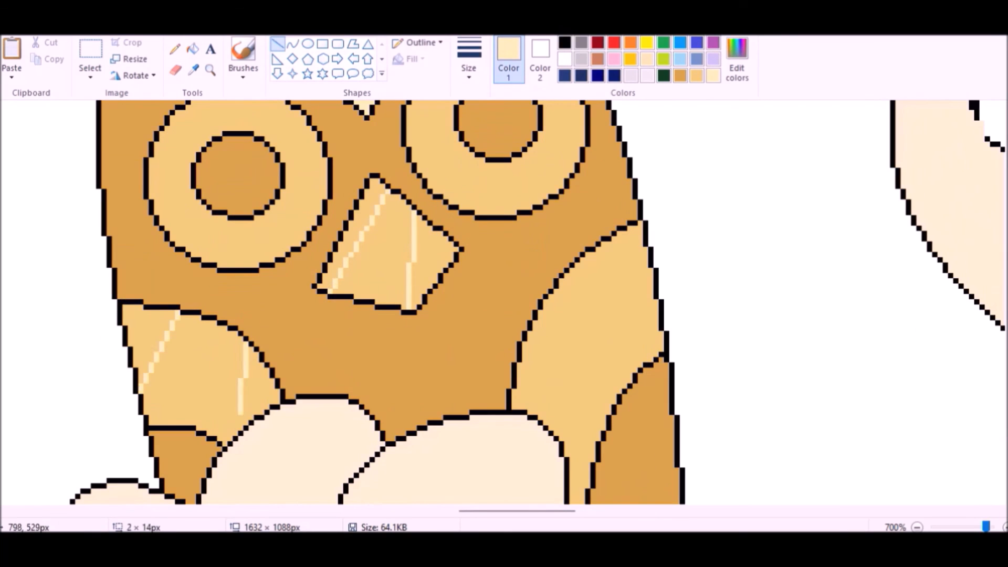
- Fill the bands between the highlight lines on the owl's beak, wings and brow with pale cream
{"action": "left_click", "coordinate": [192, 49]}
{"action": "left_click", "coordinate": [380, 251]}
{"action": "left_click", "coordinate": [199, 367]}
{"action": "left_click", "coordinate": [588, 346]}
{"action": "scroll", "coordinate": [368, 251], "scroll_direction": "up", "scroll_amount": 2}
{"action": "left_click", "coordinate": [200, 131]}
{"action": "left_click", "coordinate": [394, 152]}
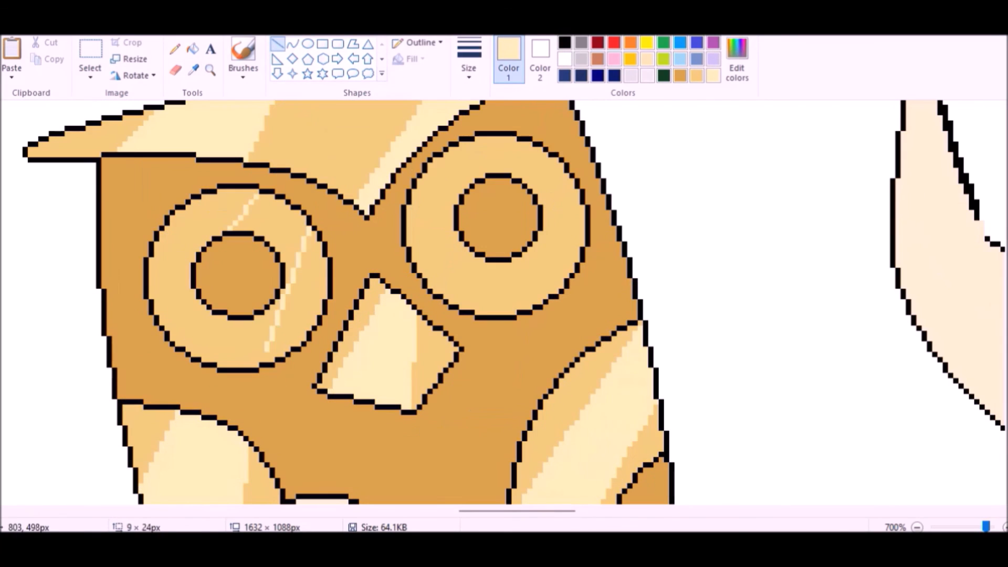